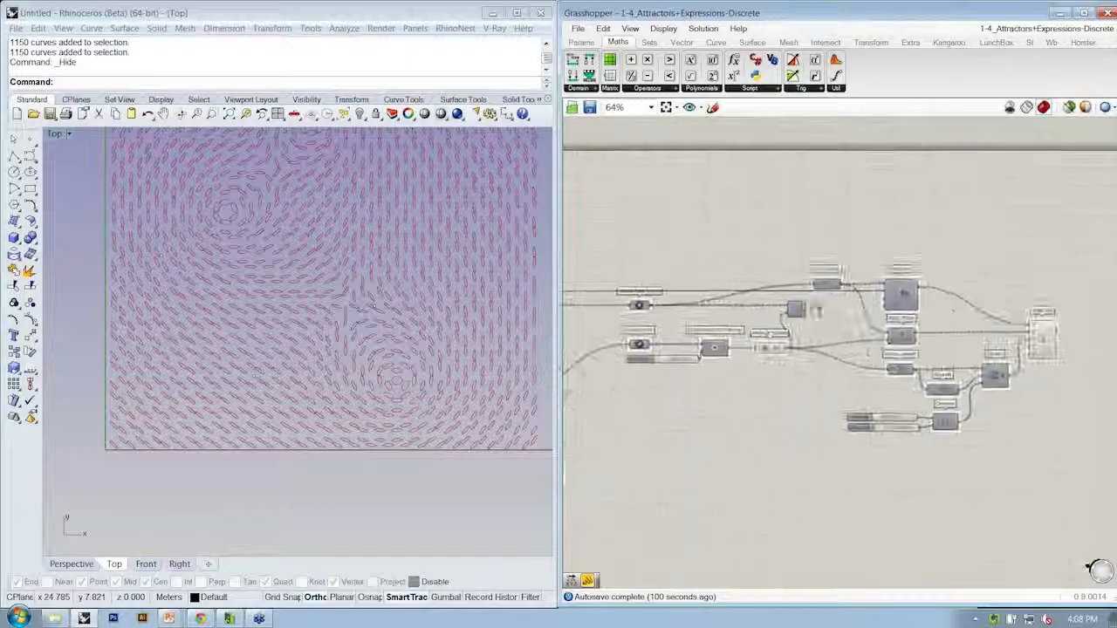
Examine the finished pattern and the Vector Length, Remap and minScale/maxScale part of its definition
right_click_drag(872, 262, 764, 270)
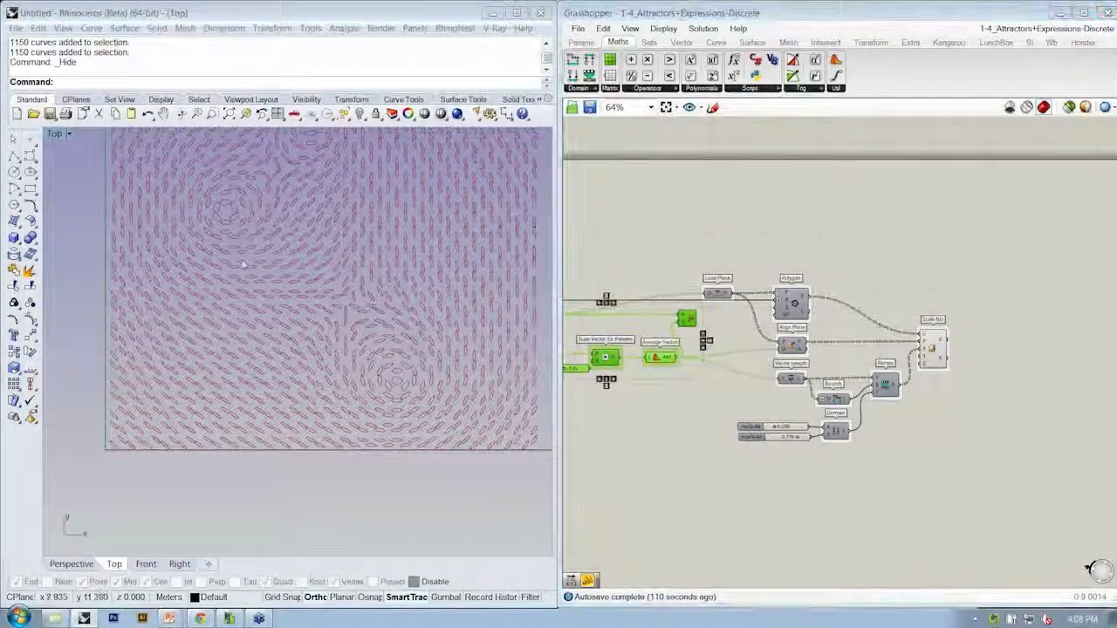
right_click_drag(228, 264, 236, 316)
scroll(790, 414, "up", 5)
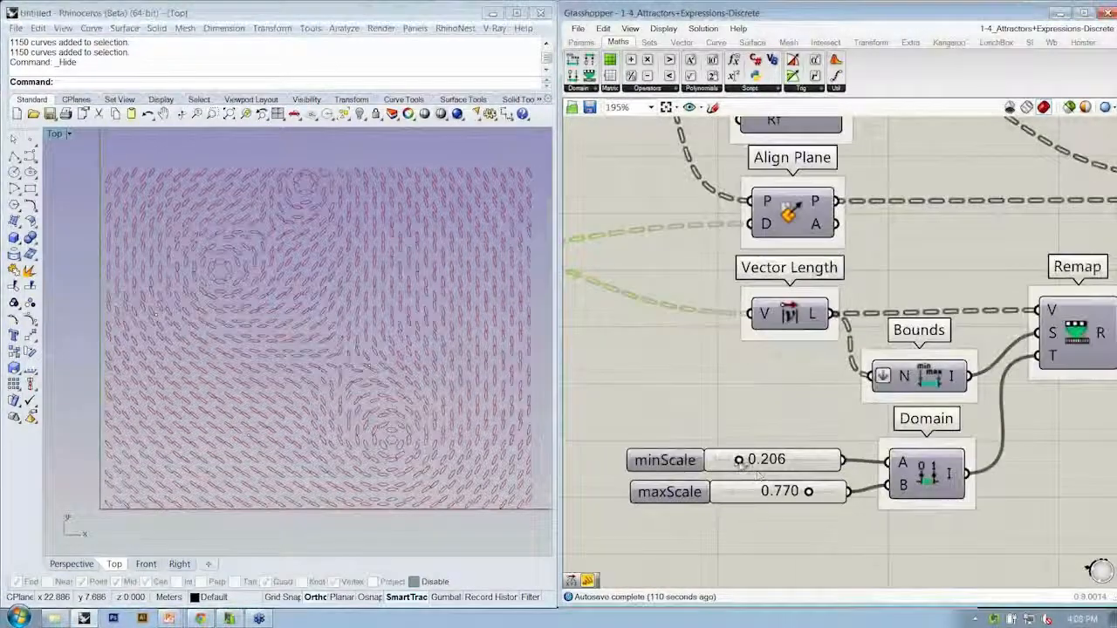
mouse_move(748, 464)
left_mouse_down()
mouse_move(817, 463)
mouse_move(719, 479)
mouse_move(738, 475)
left_mouse_up()
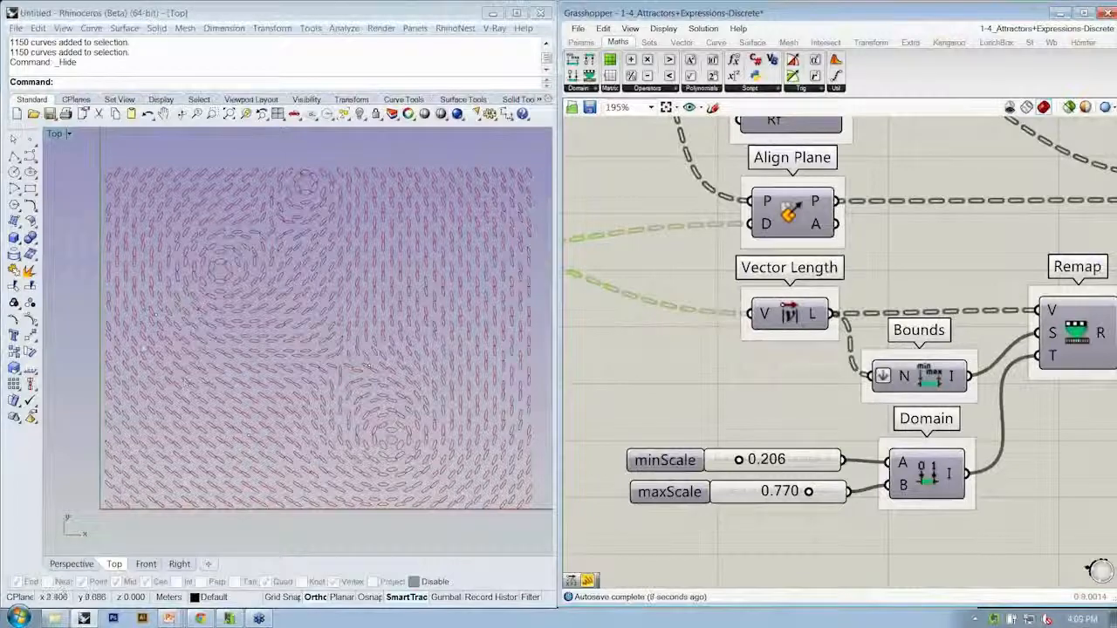
scroll(668, 274, "down", 2)
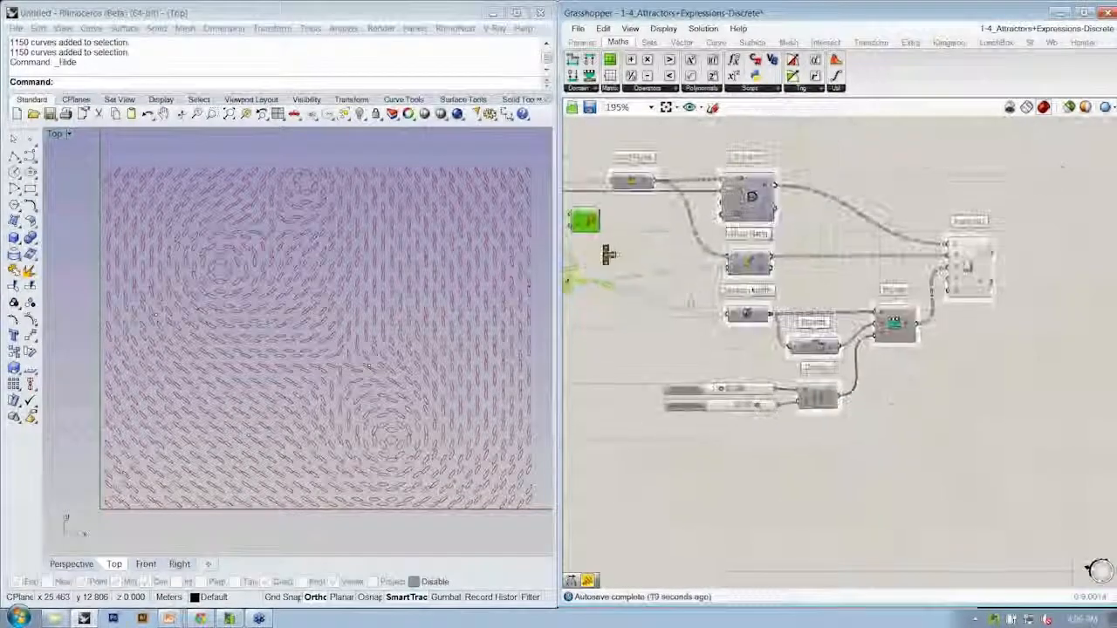
right_click_drag(818, 291, 870, 303)
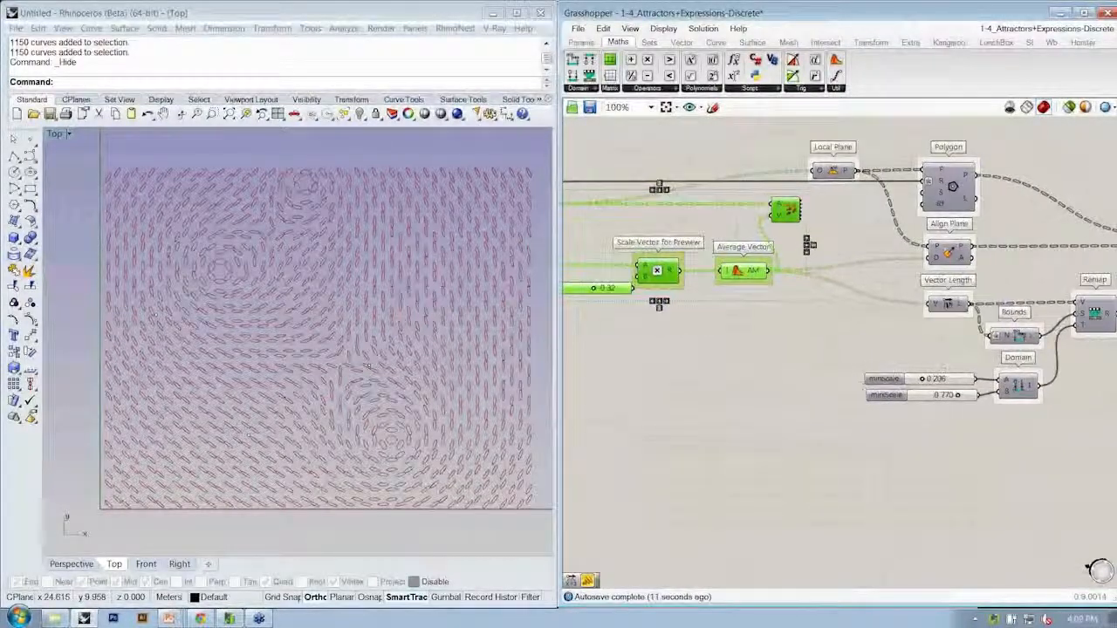
Show the vector display arrows over the pattern for comparison and hide them again
right_click(790, 214)
left_click(785, 239)
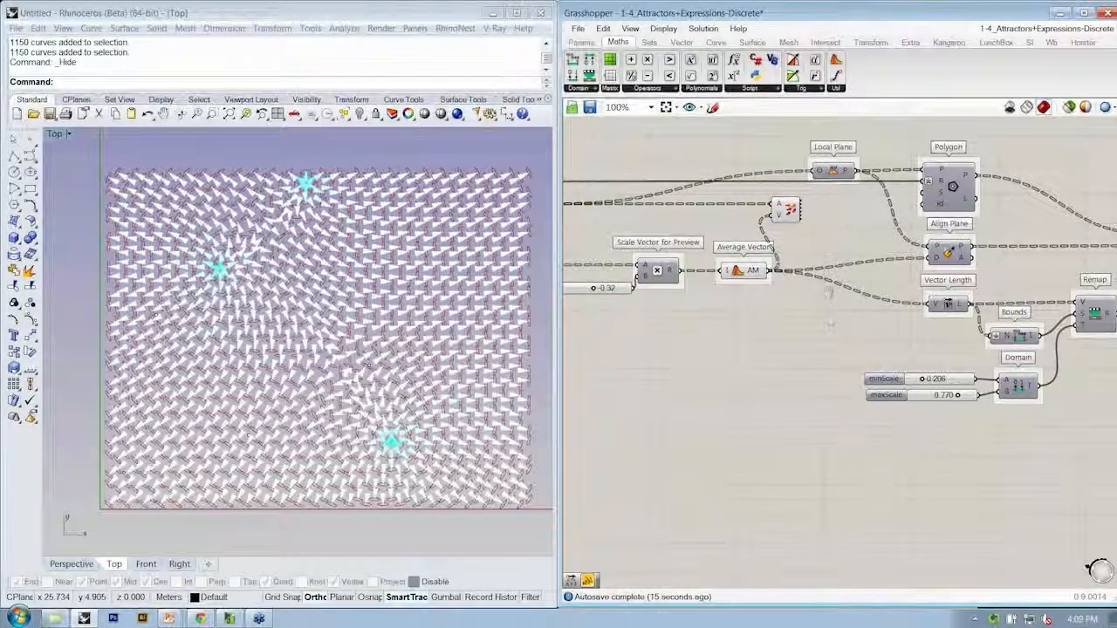
right_click_drag(829, 290, 754, 294)
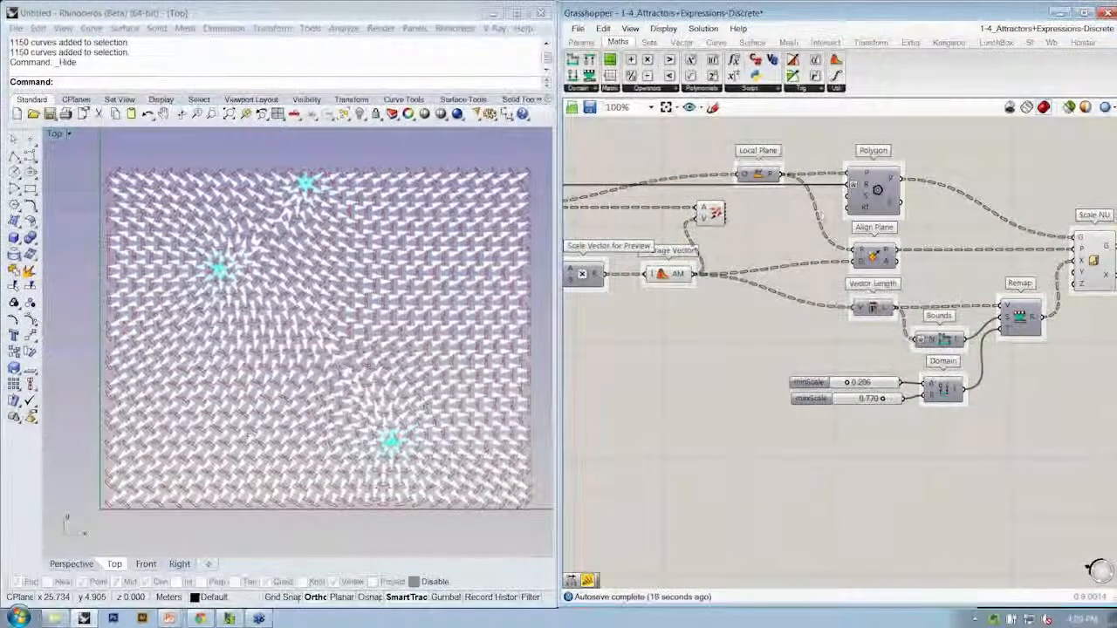
left_click(548, 242)
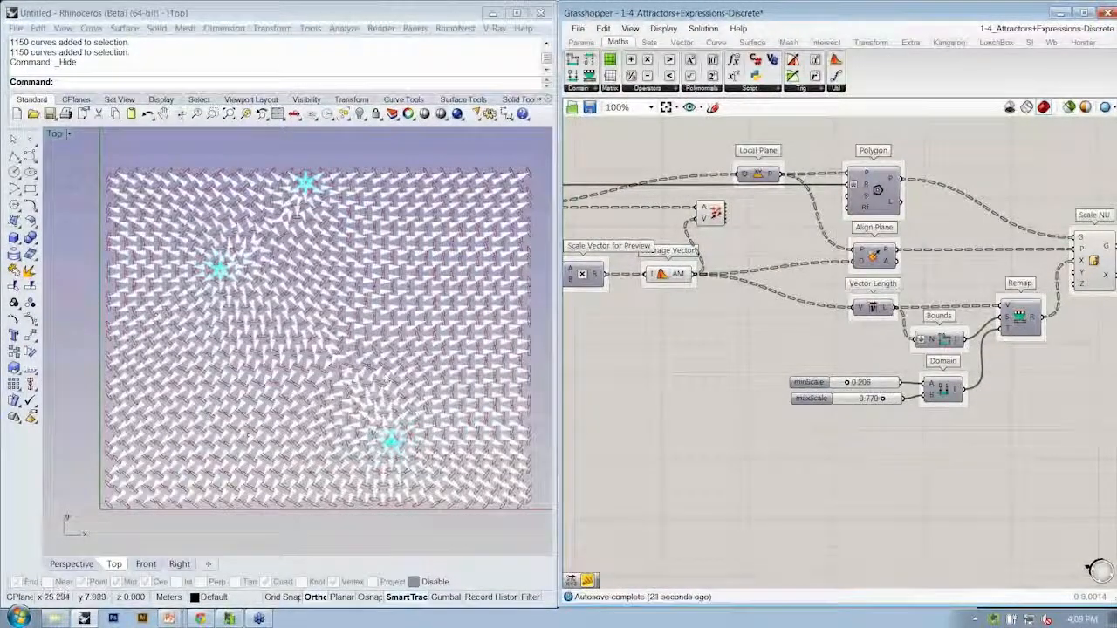
left_click_drag(743, 337, 669, 173)
right_click(668, 173)
left_click(718, 197)
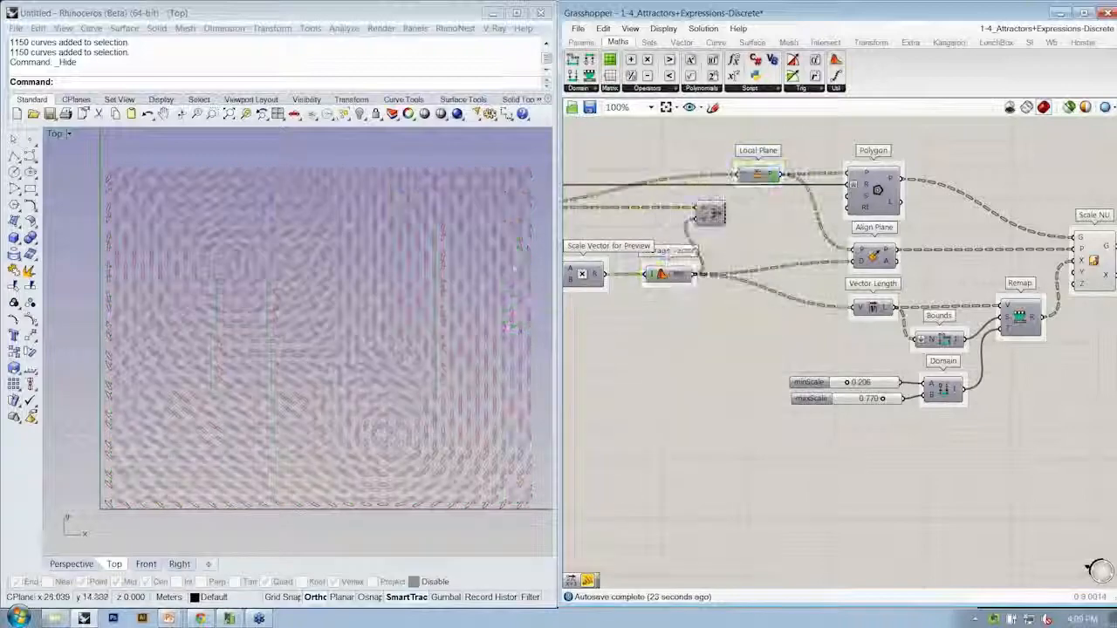
left_click(192, 286)
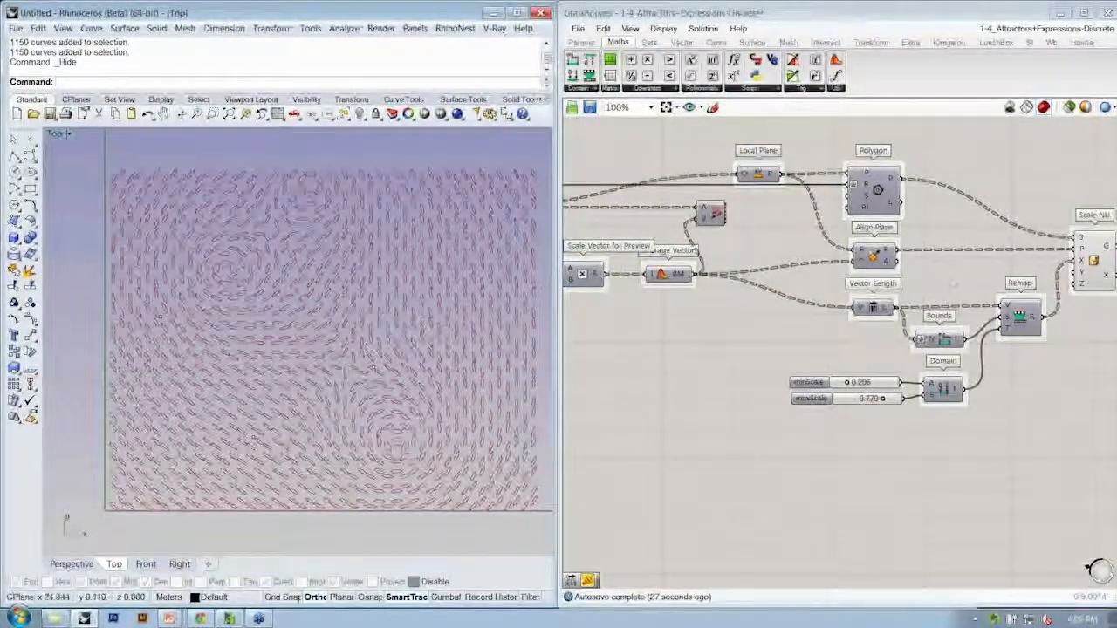
right_click_drag(785, 479, 745, 478)
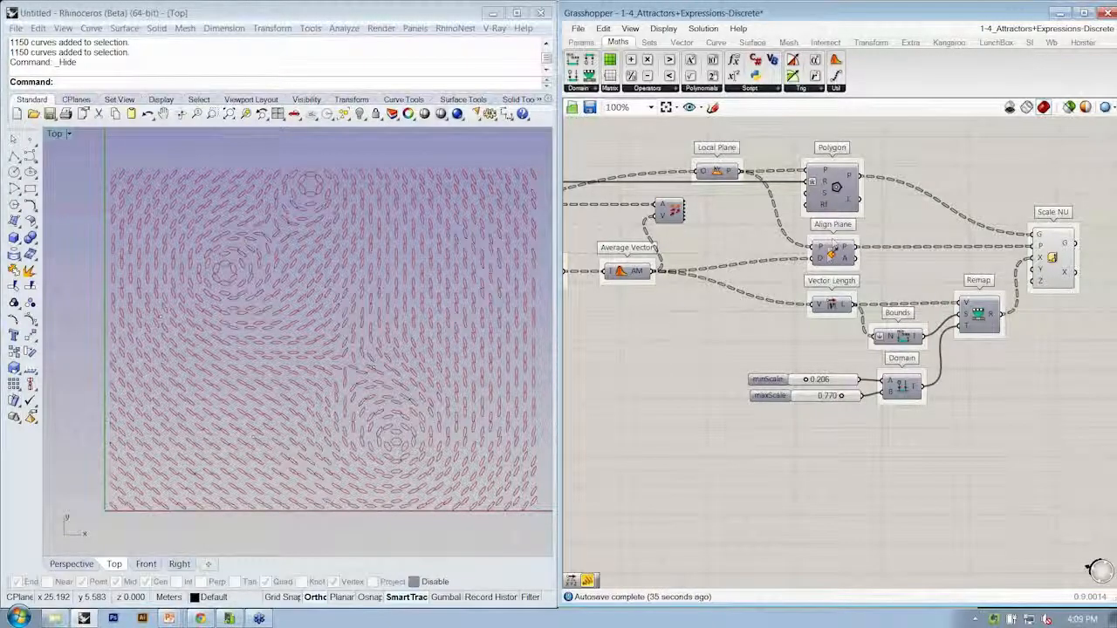
right_click_drag(751, 377, 765, 375)
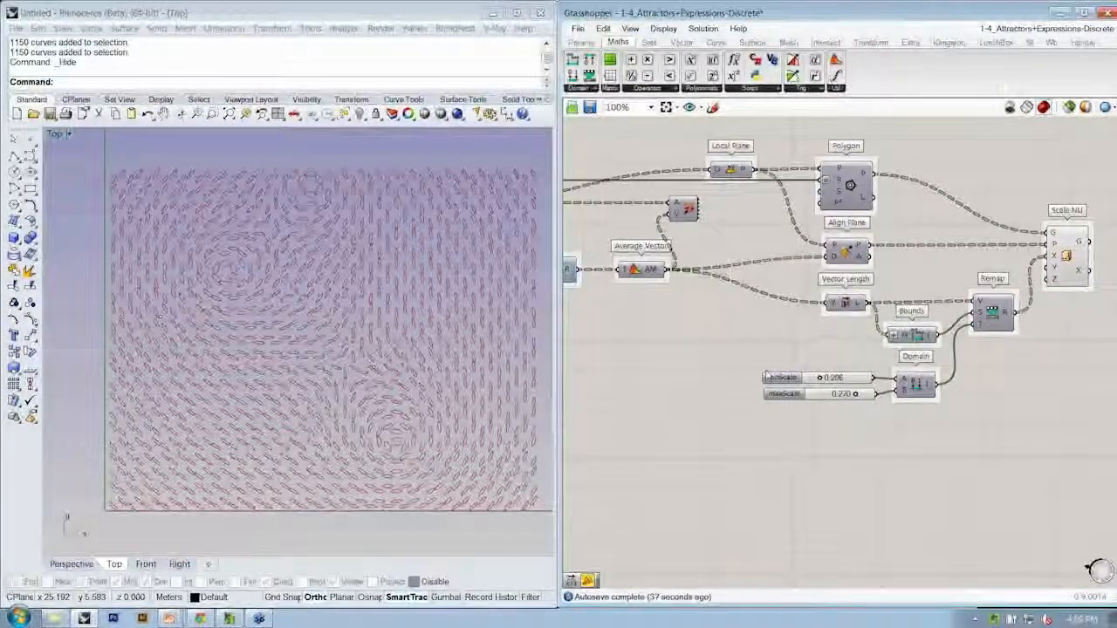
Close the current definition and open 1-3_Attractors+Expressions-W
key("ctrl+w")
left_click(879, 354)
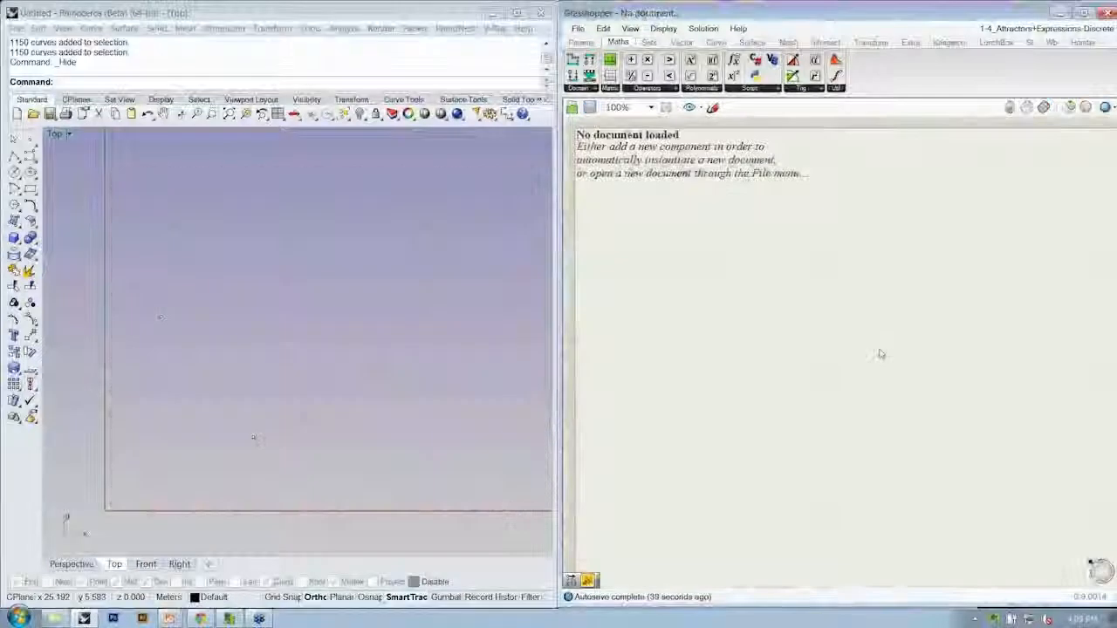
key("ctrl+o")
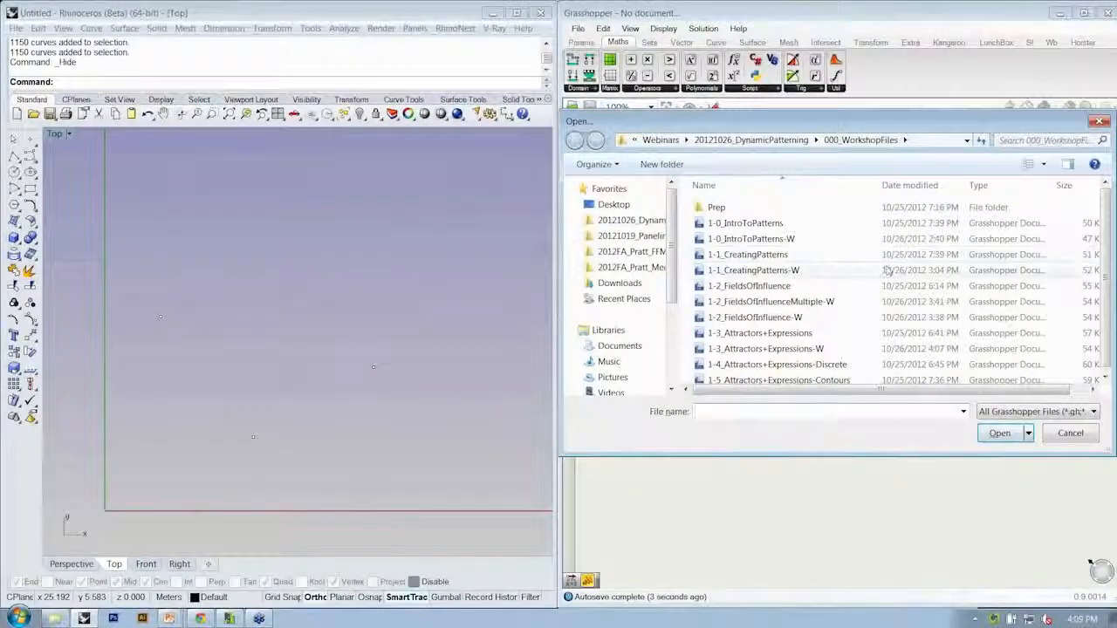
left_click(835, 302)
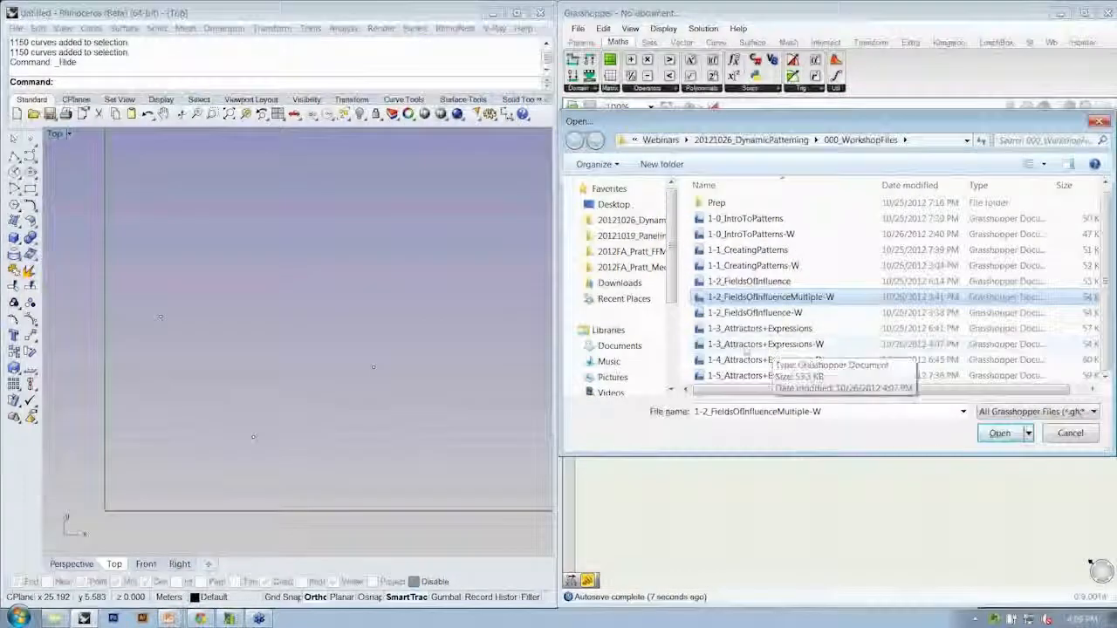
left_click(741, 347)
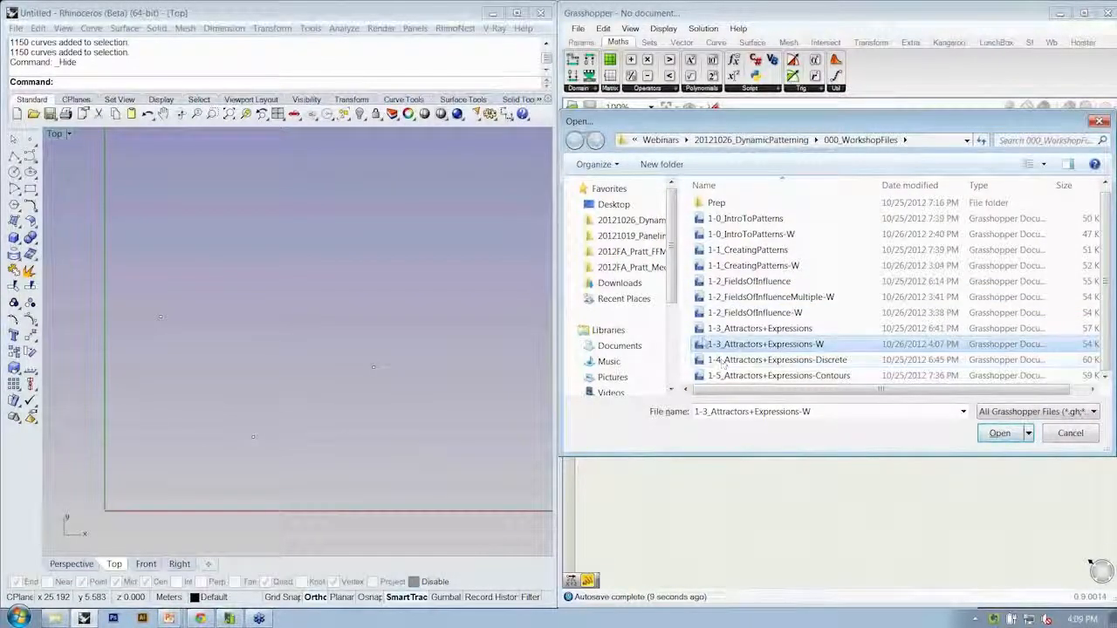
left_click(1000, 433)
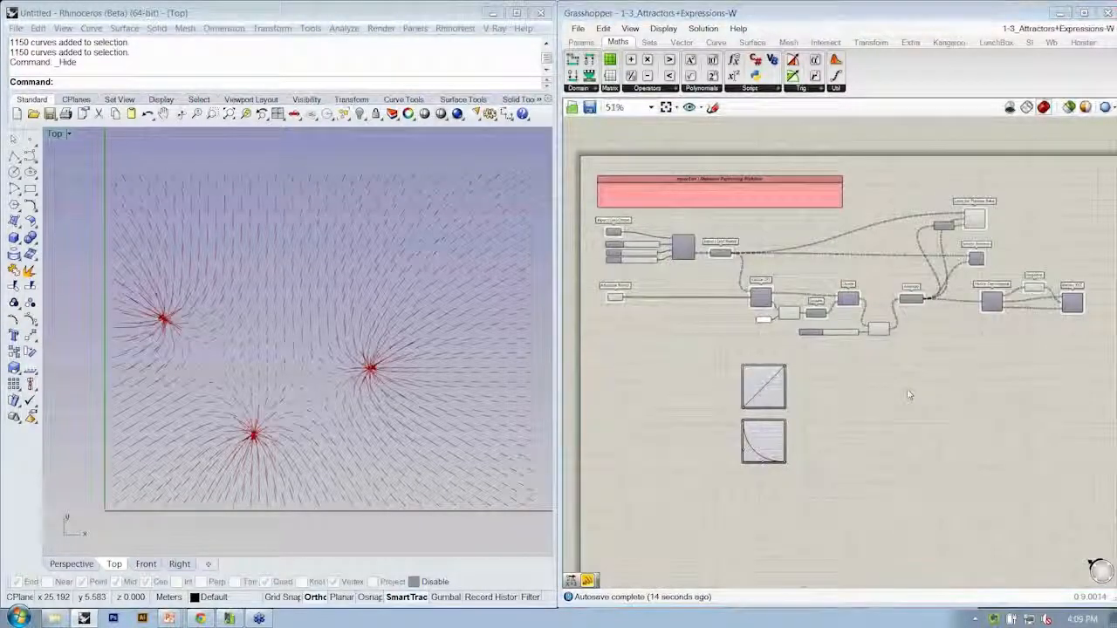
Save a copy of the definition as 1-4_Attractors+Expressions-Discrete-W
key("ctrl+shift+s")
left_click(731, 381)
type("4_Attractors+Expressions-W")
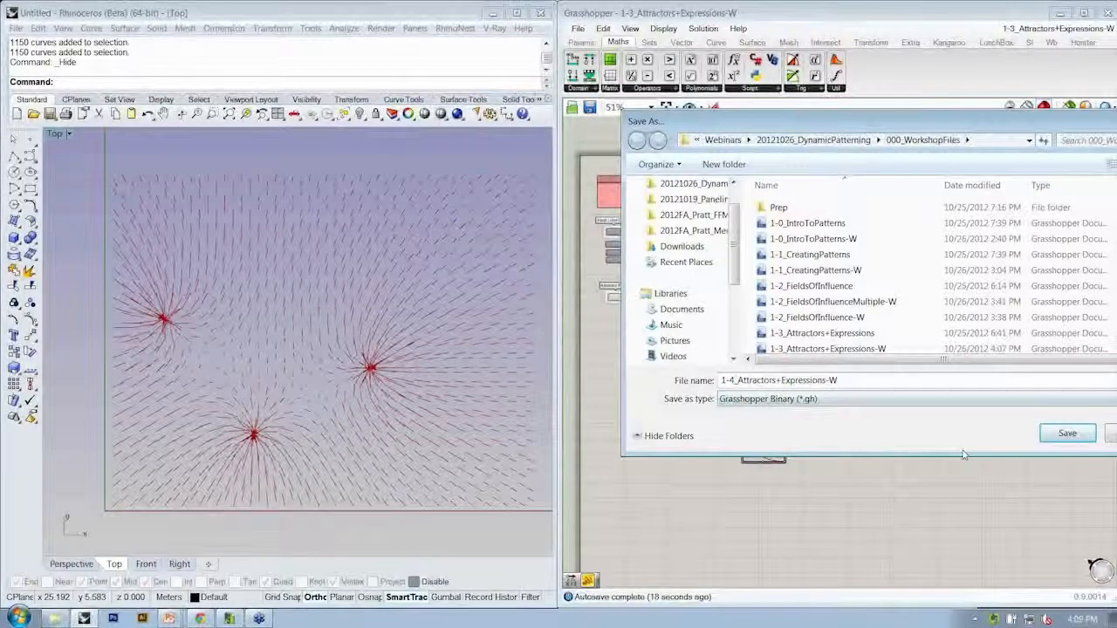
type("D")
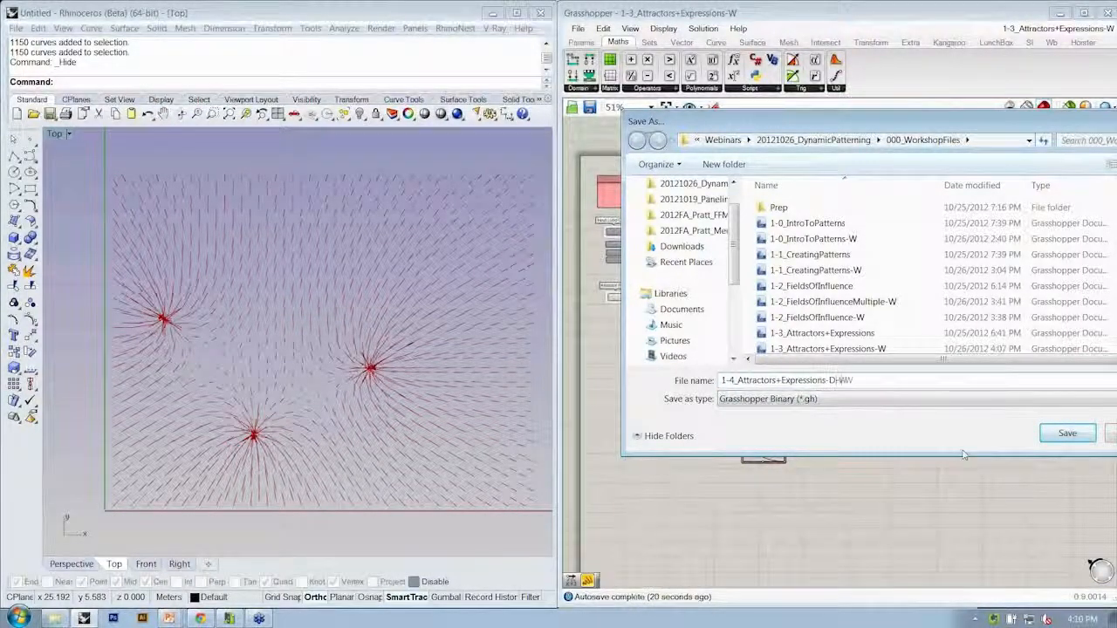
type("iscrete-")
key("Return")
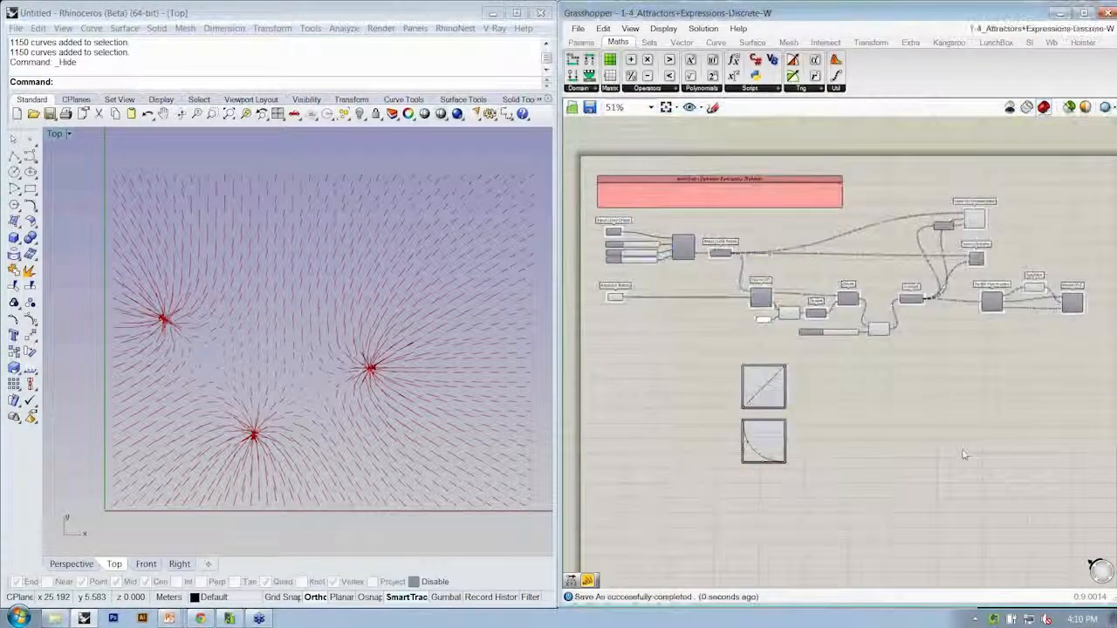
Move the Vector Decompose, Negative and Vector XYZ components down, below the Average component
scroll(837, 349, "down", 1)
scroll(951, 297, "up", 2)
left_click_drag(995, 364, 787, 409)
left_click(842, 228)
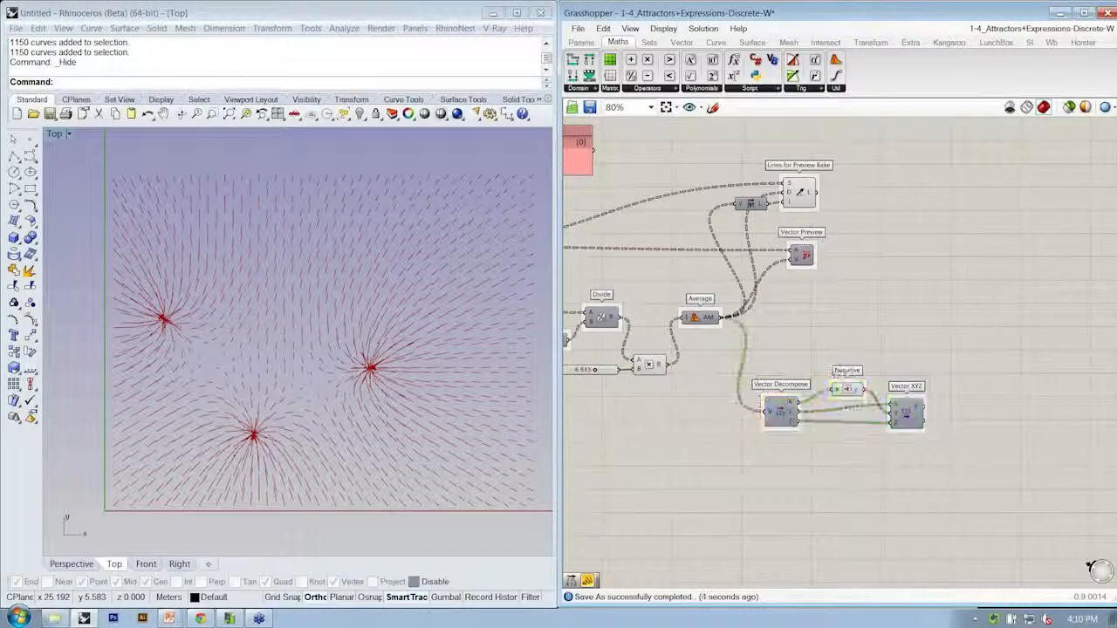
Move the Lines for Preview Bake component and its vector length component down closer to Vector Preview
right_click_drag(842, 229, 836, 247)
mouse_move(835, 242)
left_mouse_down()
mouse_move(744, 210)
mouse_move(790, 230)
left_mouse_up()
left_click(859, 240)
mouse_move(859, 240)
left_mouse_down()
mouse_move(708, 228)
mouse_move(741, 239)
left_mouse_up()
left_click(863, 258)
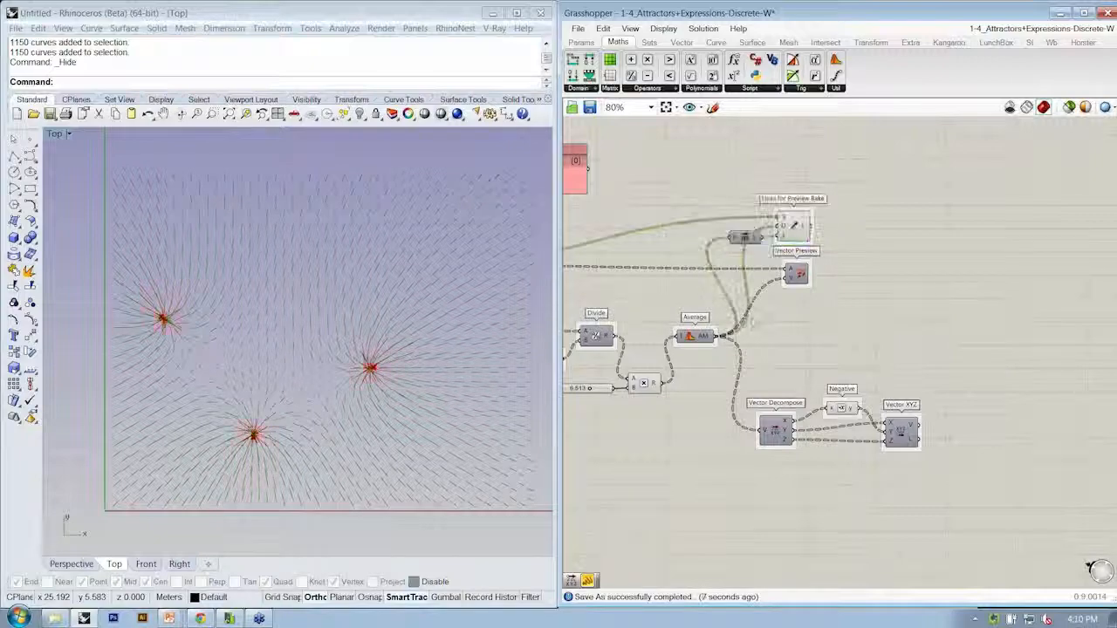
Turn on the preview of the Vector Preview component and turn off the preview of Lines for Preview Bake
scroll(932, 293, "down", 3)
scroll(689, 282, "up", 2)
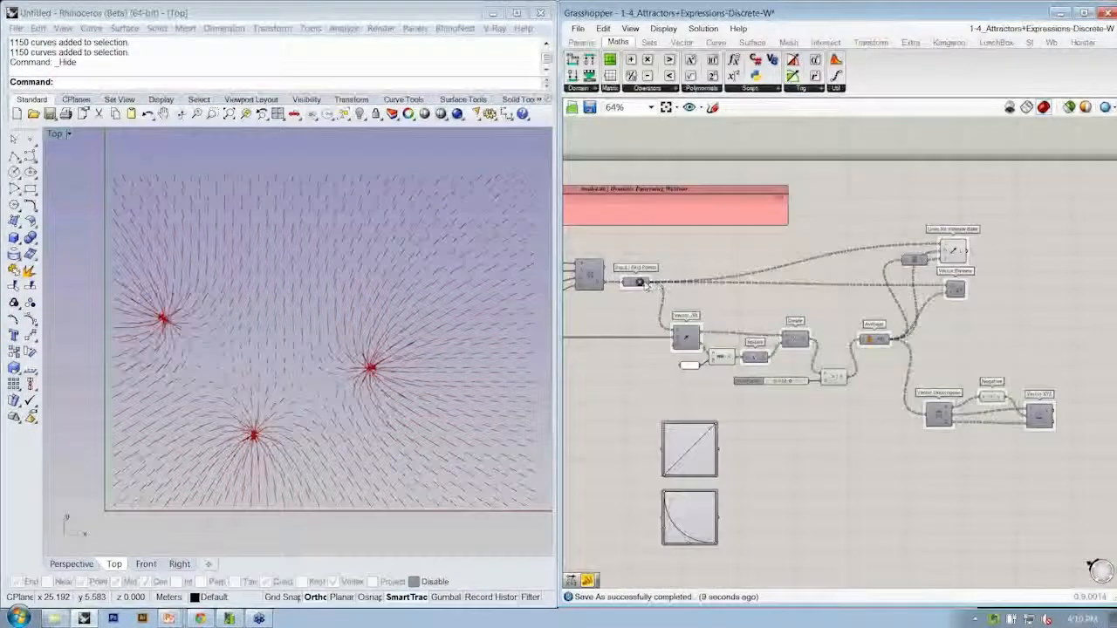
right_click(955, 290)
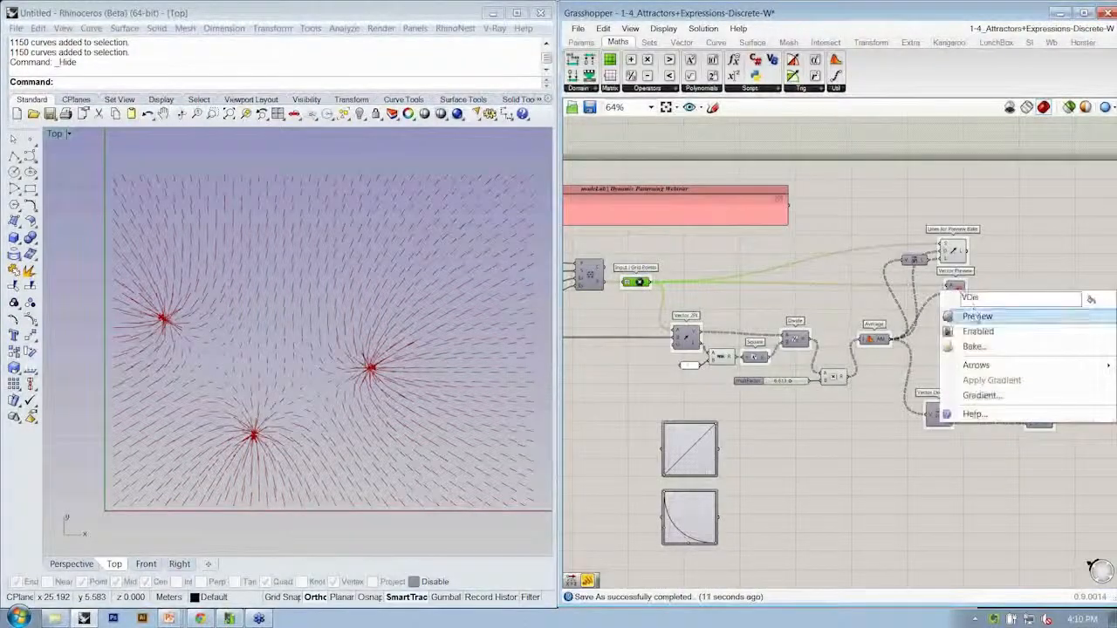
left_click(984, 317)
right_click(953, 251)
left_click(973, 271)
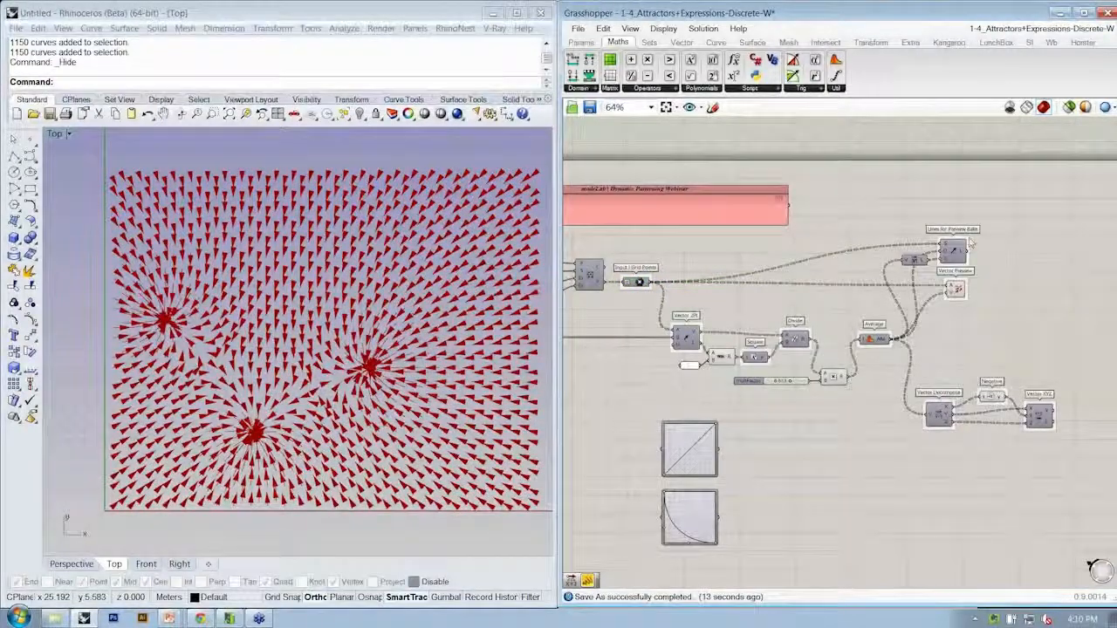
Shift the Lines for Preview Bake group upward and turn on the preview of the Input Grid Points
scroll(969, 258, "up", 2)
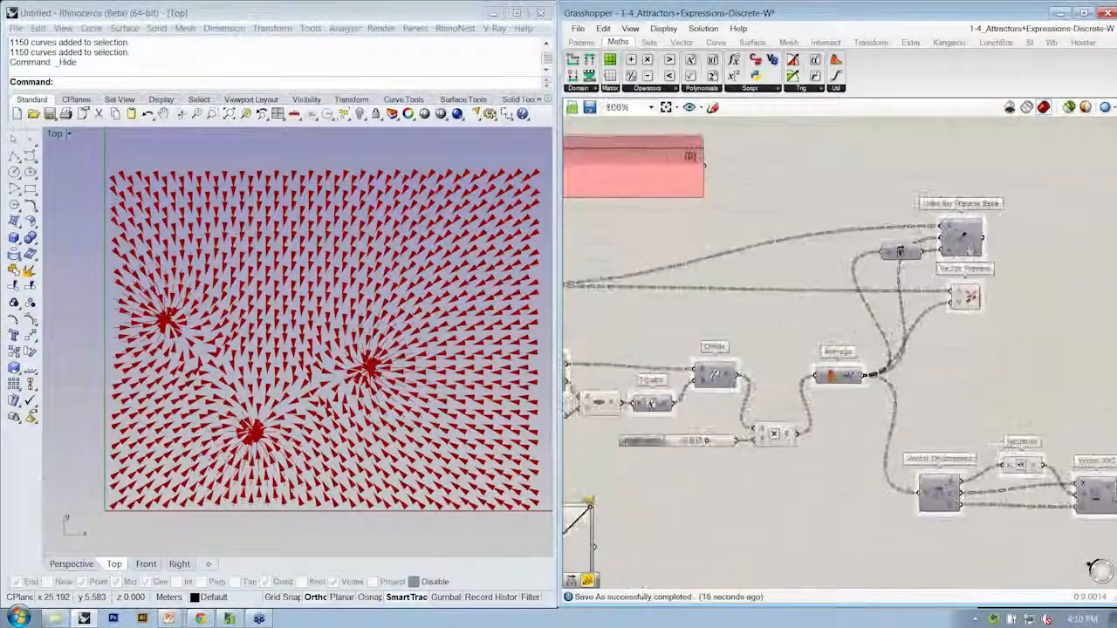
left_click_drag(1007, 252, 970, 227)
left_click(1006, 228)
right_click(581, 274)
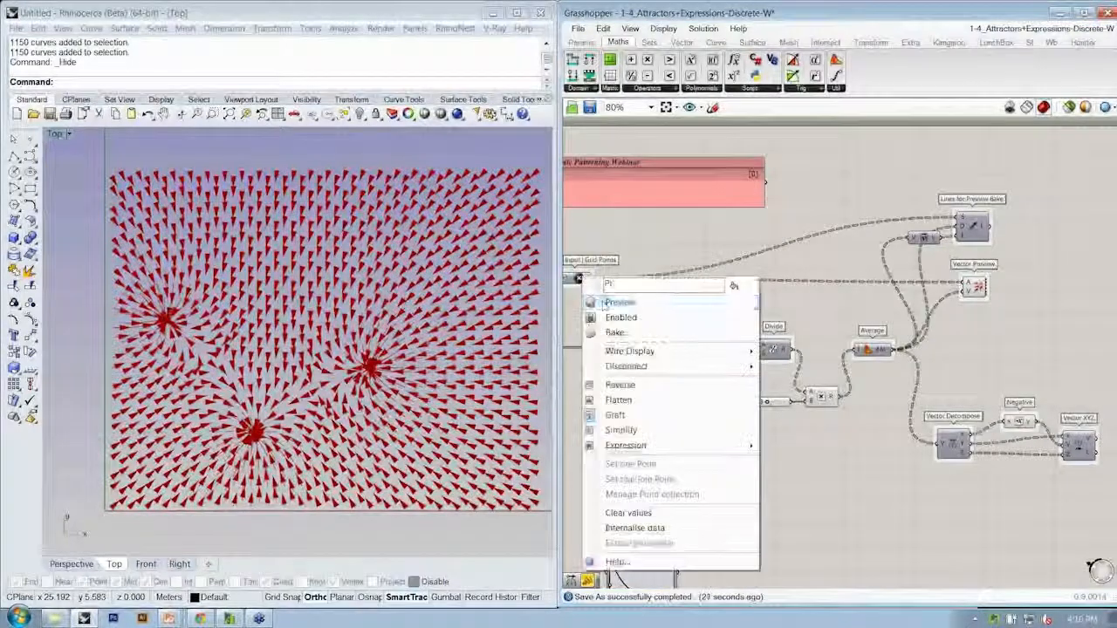
left_click(607, 304)
right_click_drag(674, 232, 705, 229)
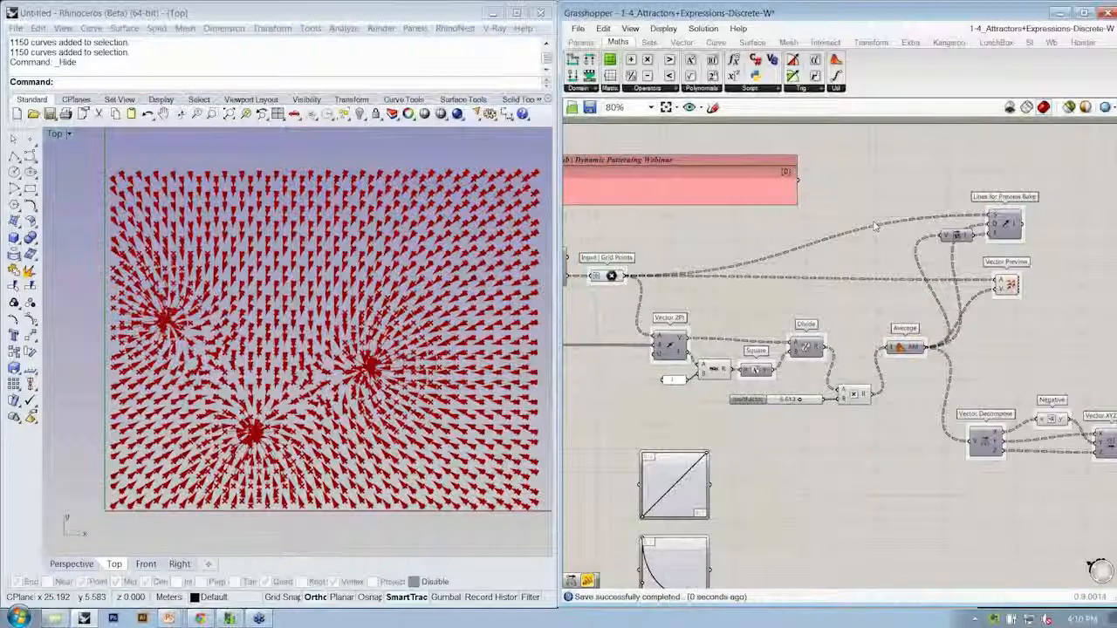
Move the Vector Preview component down beside the Average component
left_click_drag(1009, 290, 992, 344)
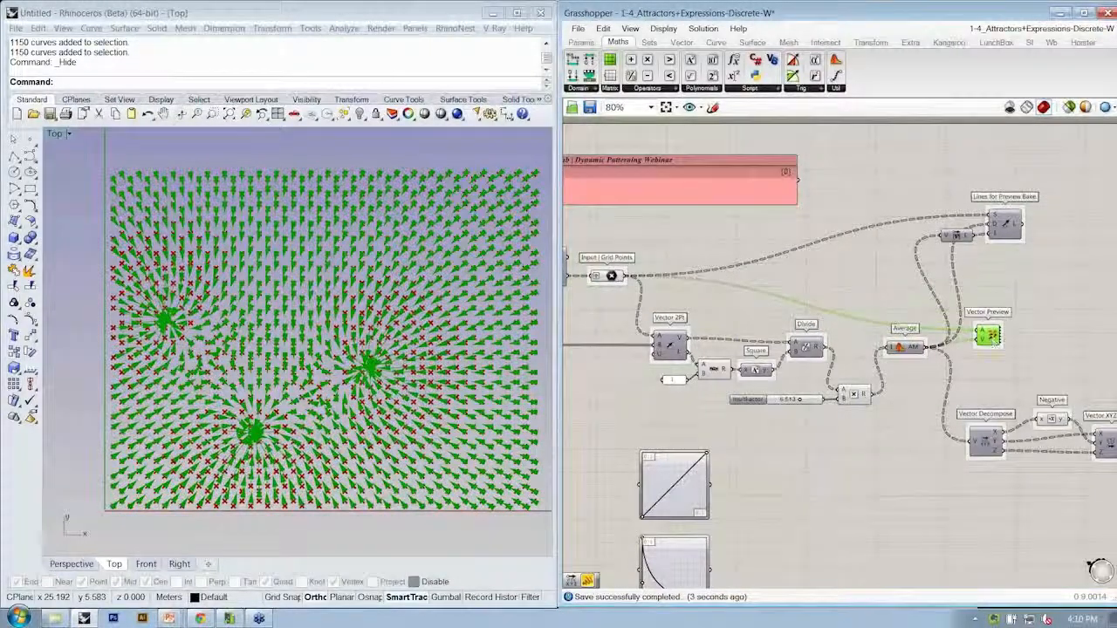
left_click(1040, 292)
right_click_drag(1040, 292, 1015, 288)
Inspect the arrows around the attractor points and turn off the Vector Preview display, leaving the grid points shown
scroll(337, 375, "up", 5)
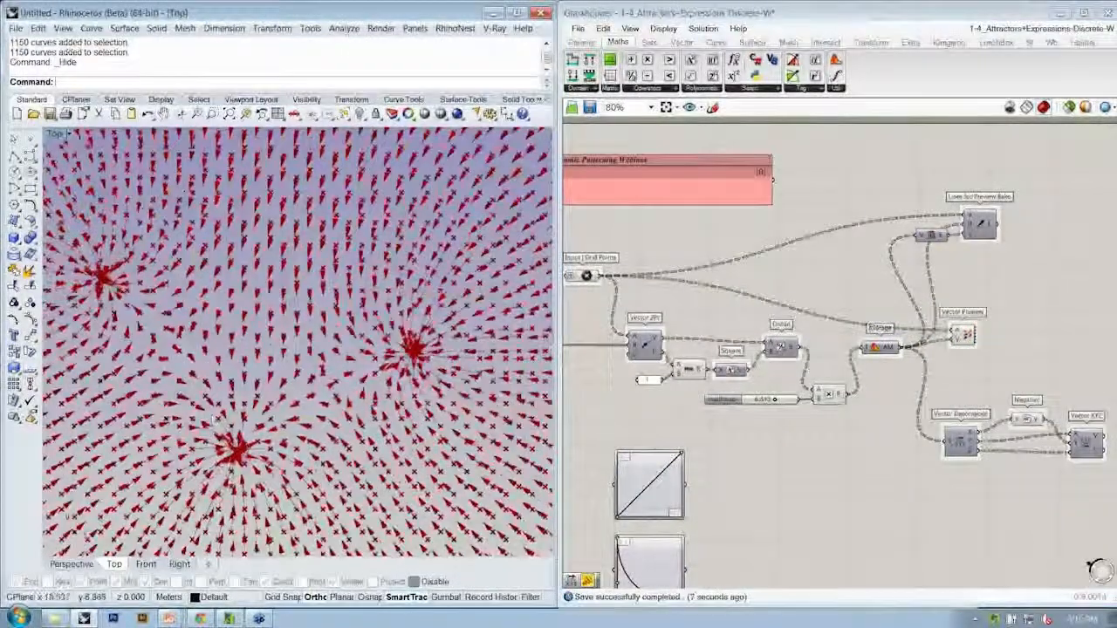
scroll(315, 370, "down", 3)
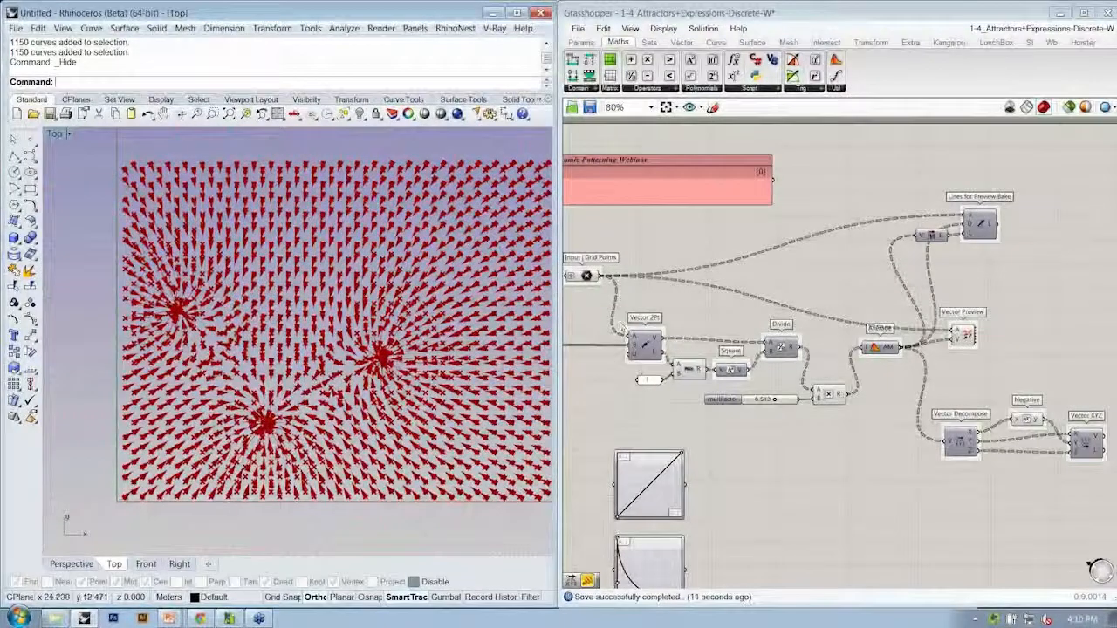
right_click(960, 335)
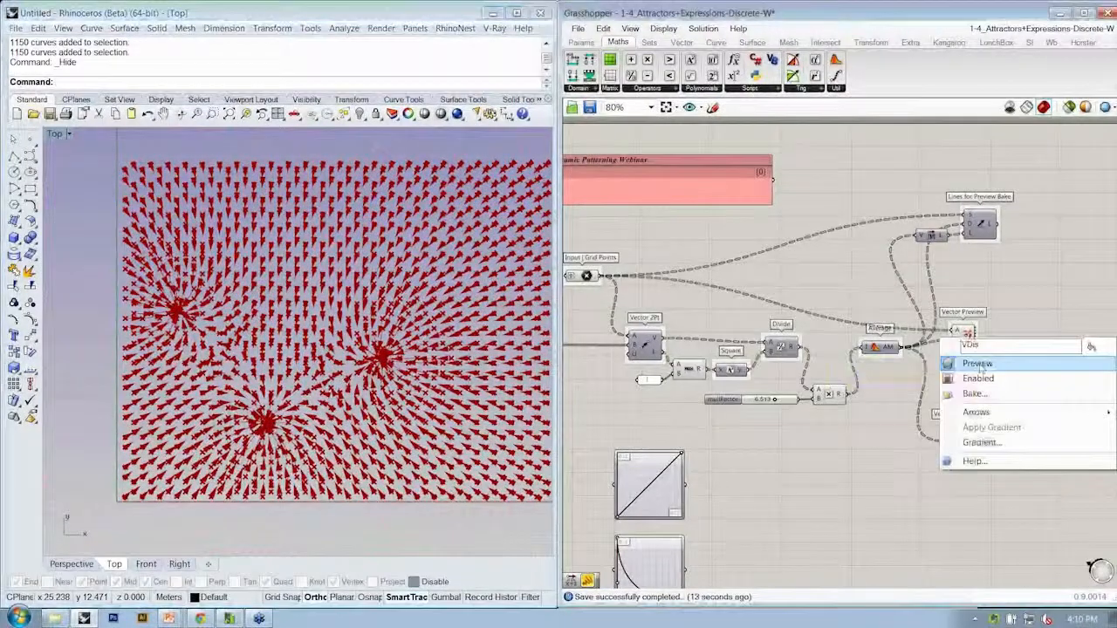
left_click(964, 361)
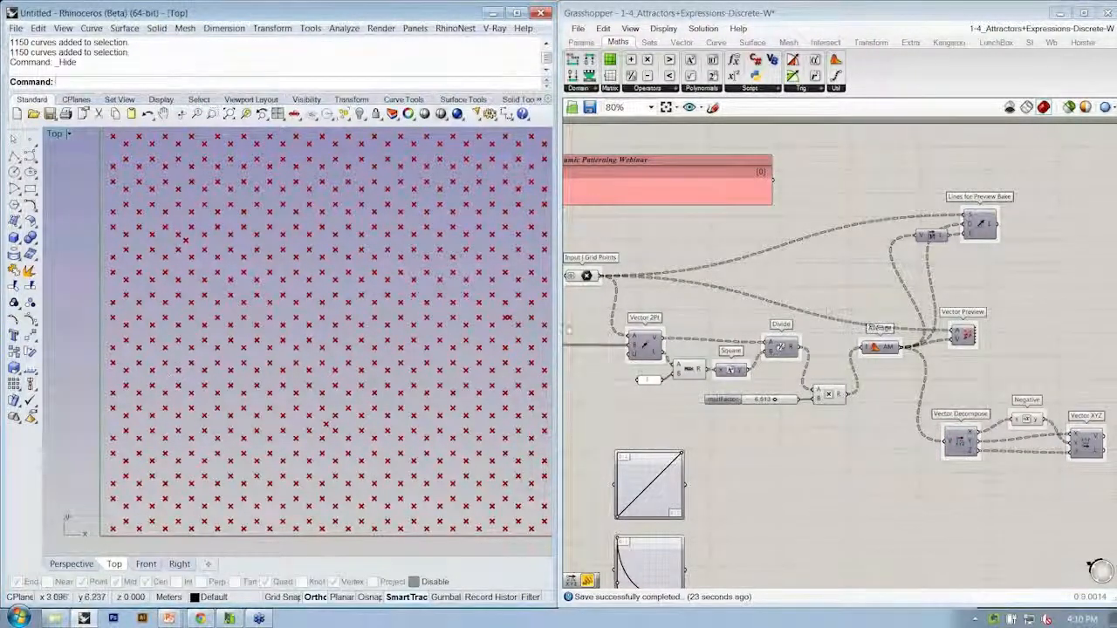
Move the Lines for Preview Bake group down above Vector Preview and add a Polygon primitive component in the free space above it
left_click_drag(1021, 252, 960, 288)
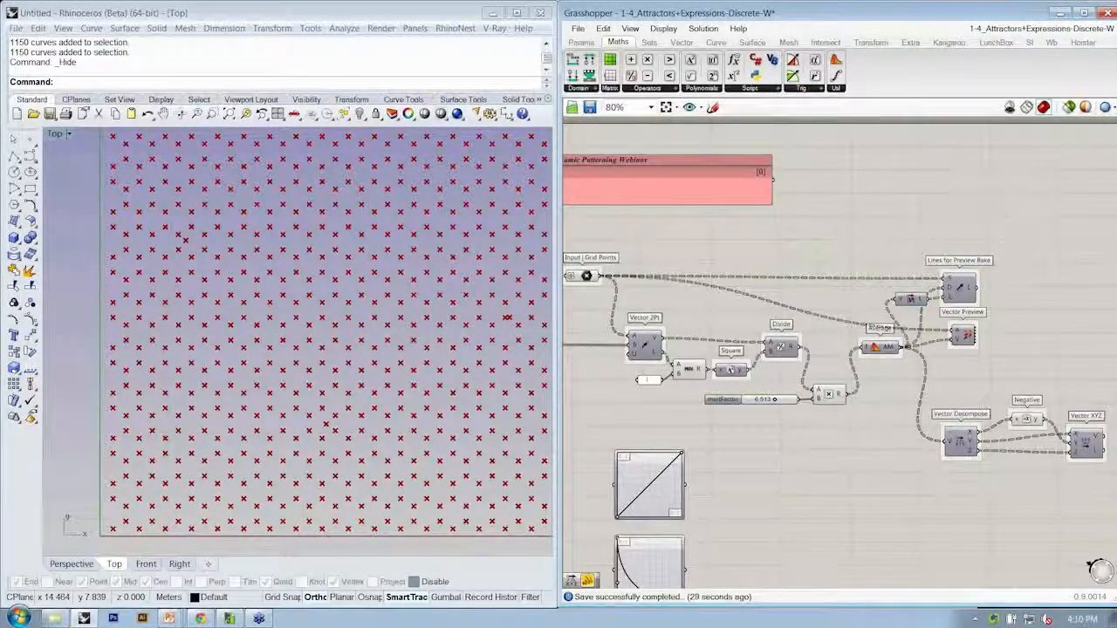
left_click(714, 42)
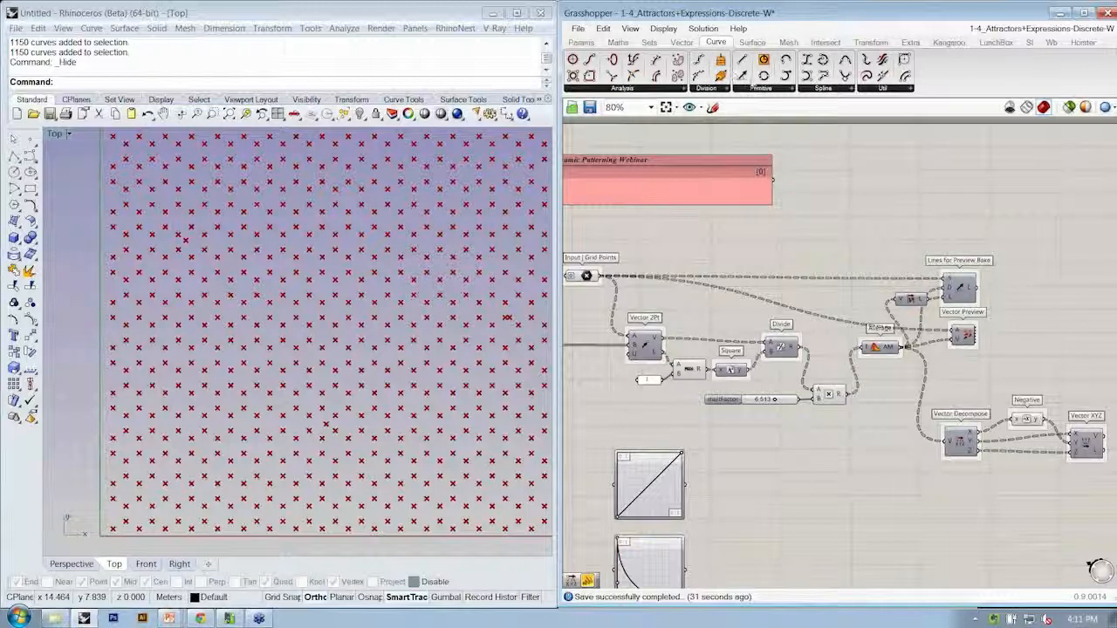
left_click(747, 90)
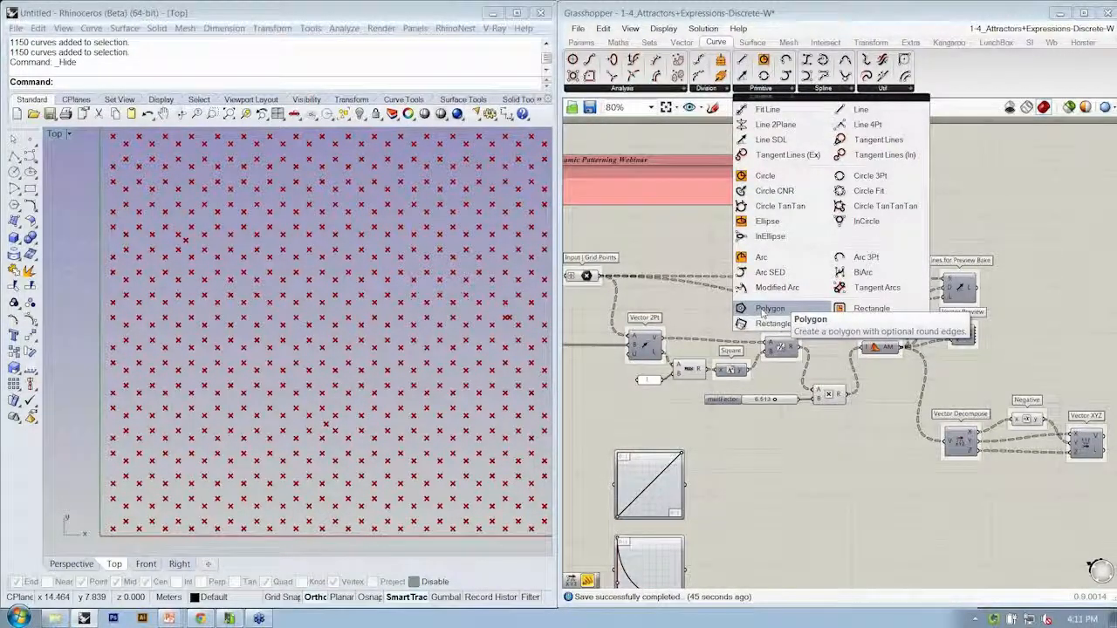
left_click(762, 312)
left_click(1054, 232)
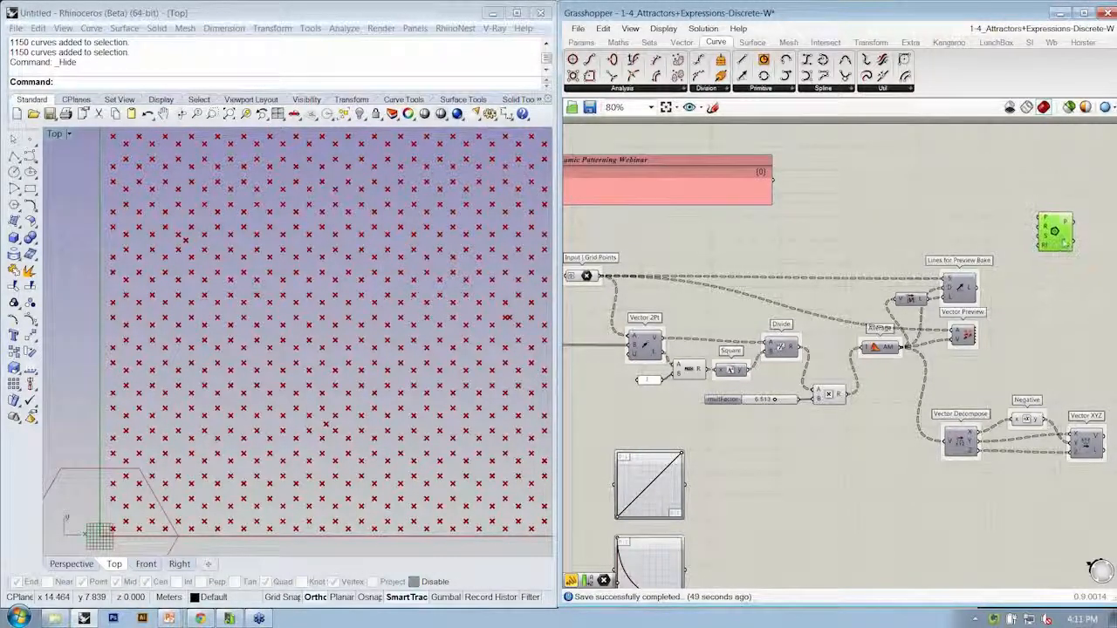
scroll(1056, 213, "up", 5)
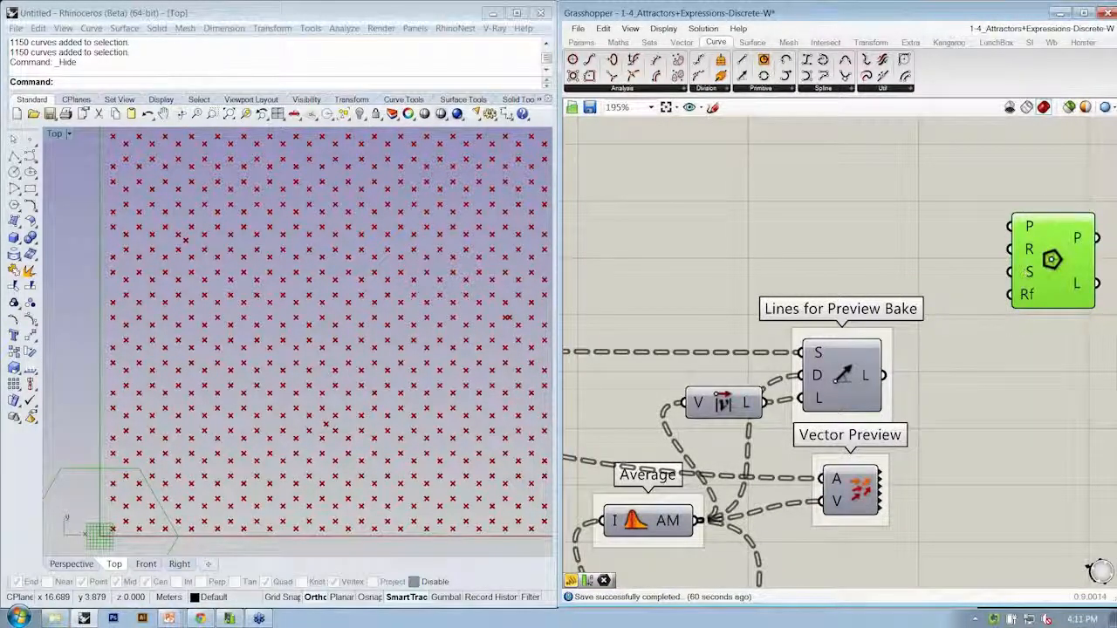
left_click_drag(1052, 281, 1046, 253)
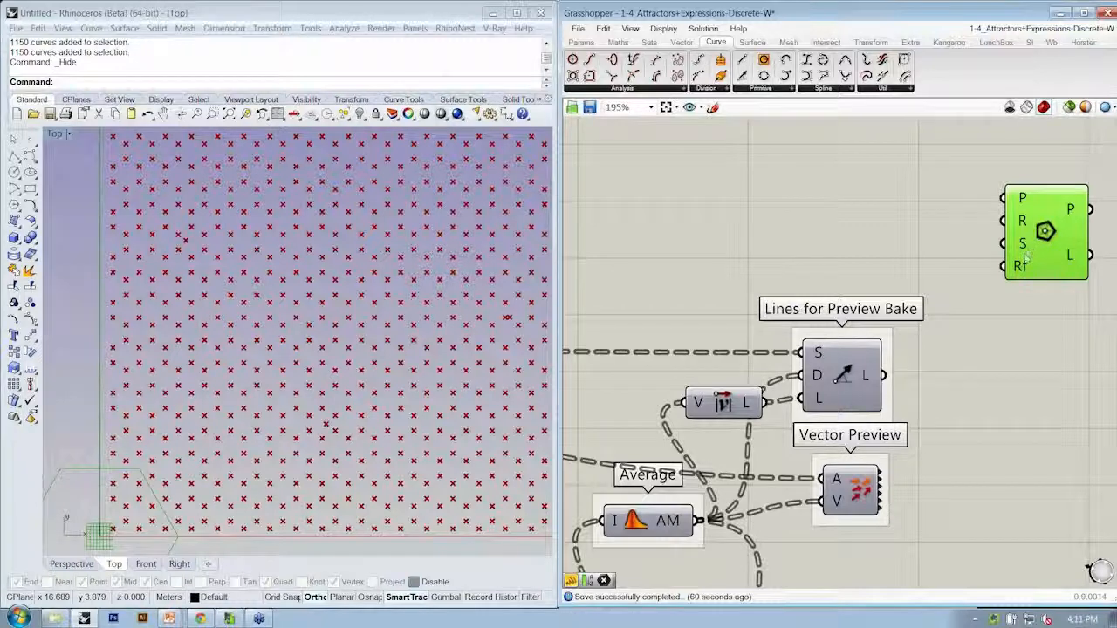
Connect the Input Grid Points to the Polygon component's plane input (P)
scroll(1028, 255, "down", 5)
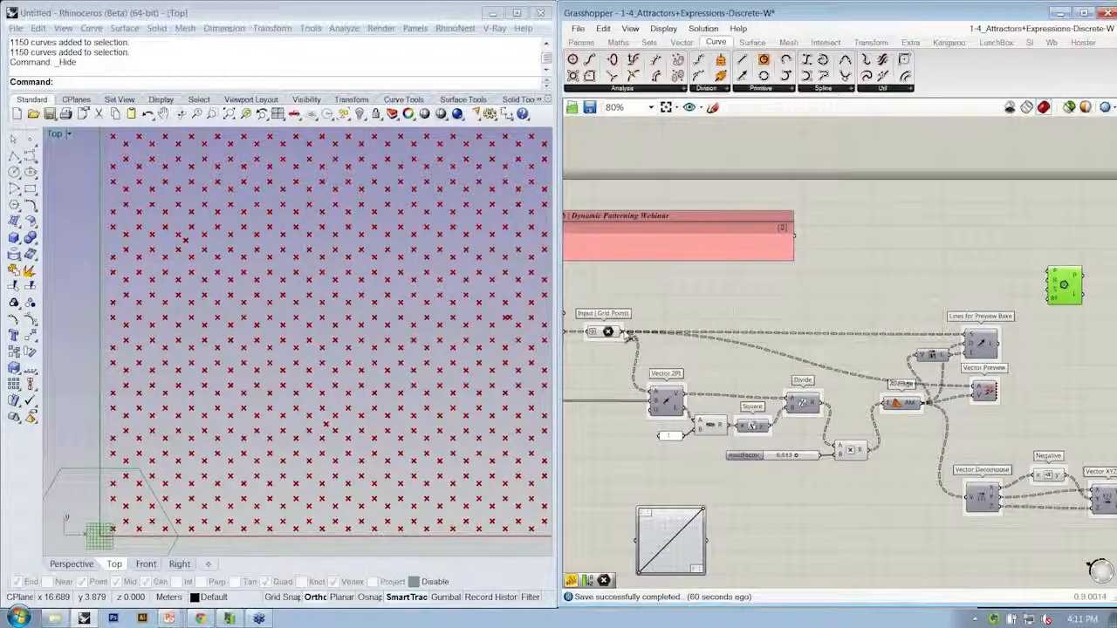
left_click_drag(676, 319, 1064, 284)
right_click_drag(983, 253, 994, 258)
right_click_drag(483, 316, 387, 351)
scroll(387, 352, "down", 6)
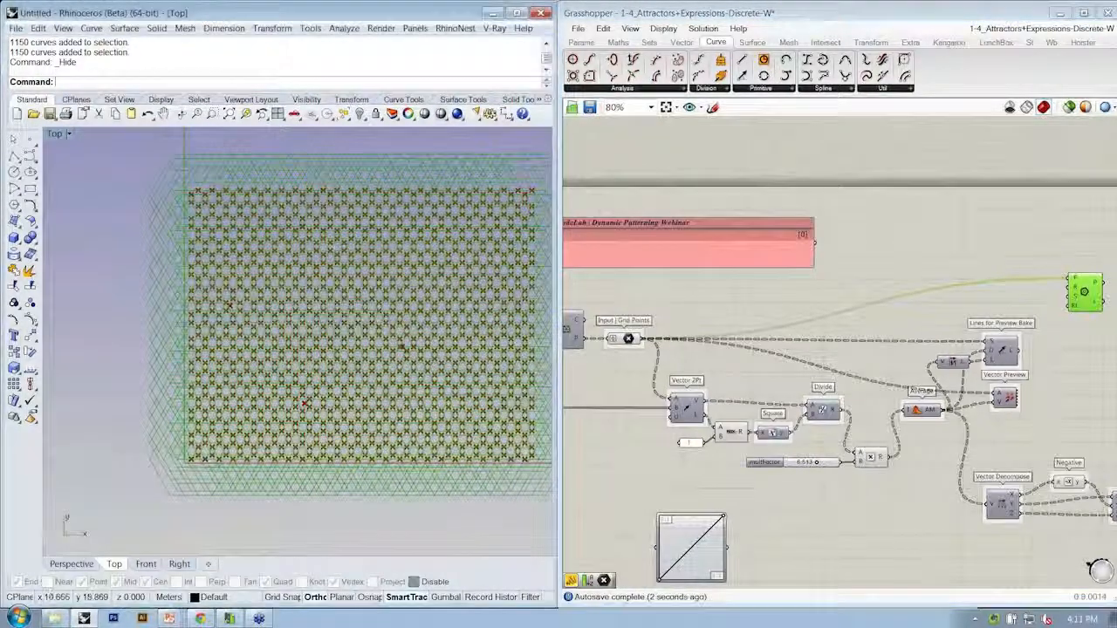
right_click_drag(862, 335, 905, 326)
scroll(880, 328, "down", 1)
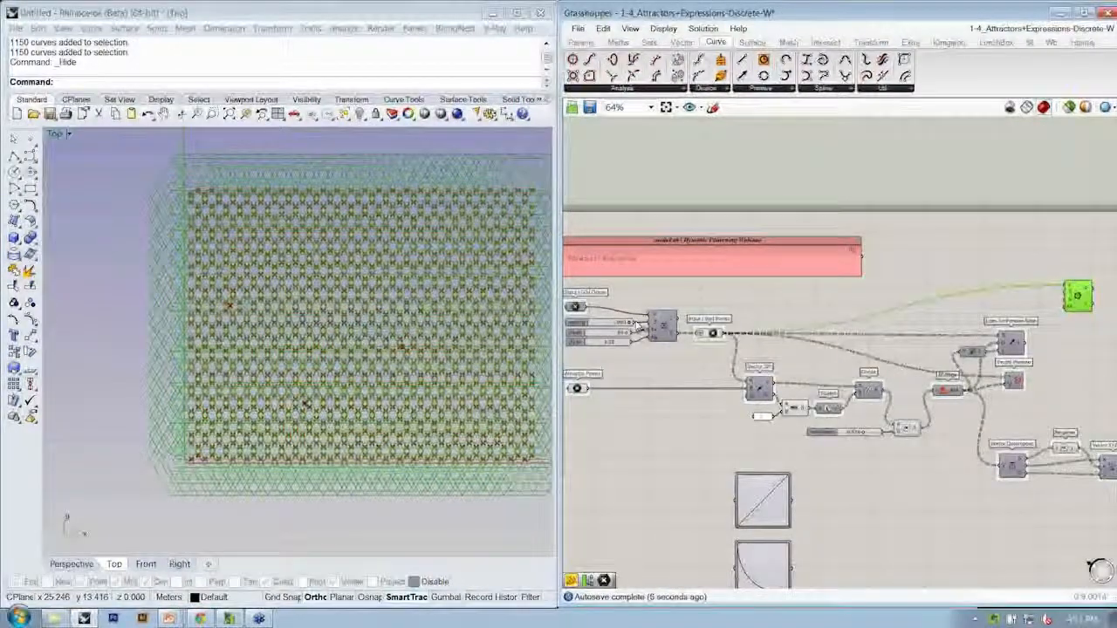
left_click_drag(631, 322, 1071, 300)
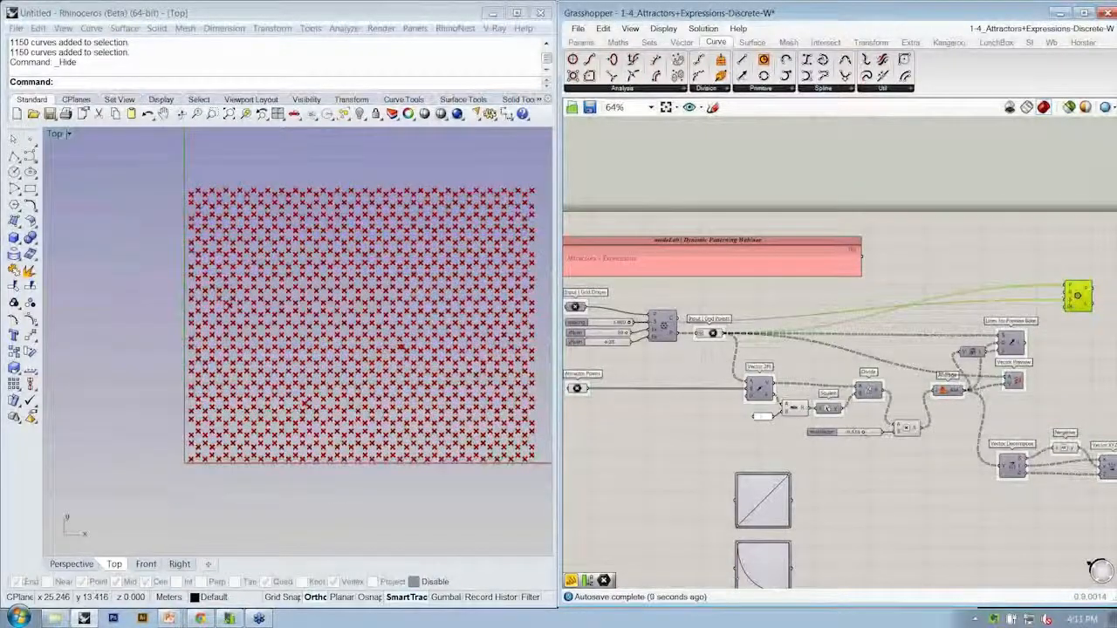
left_click(1084, 325)
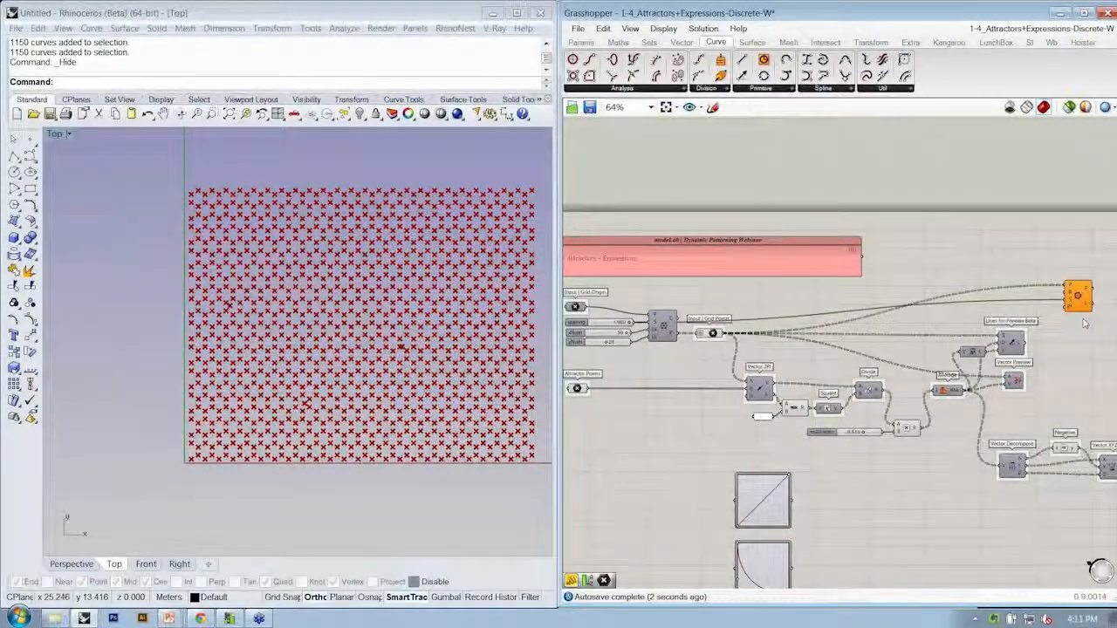
key("ctrl+z")
Connect the grid's spacing slider to the Polygon component's radius input (R)
left_click_drag(1065, 292, 710, 330)
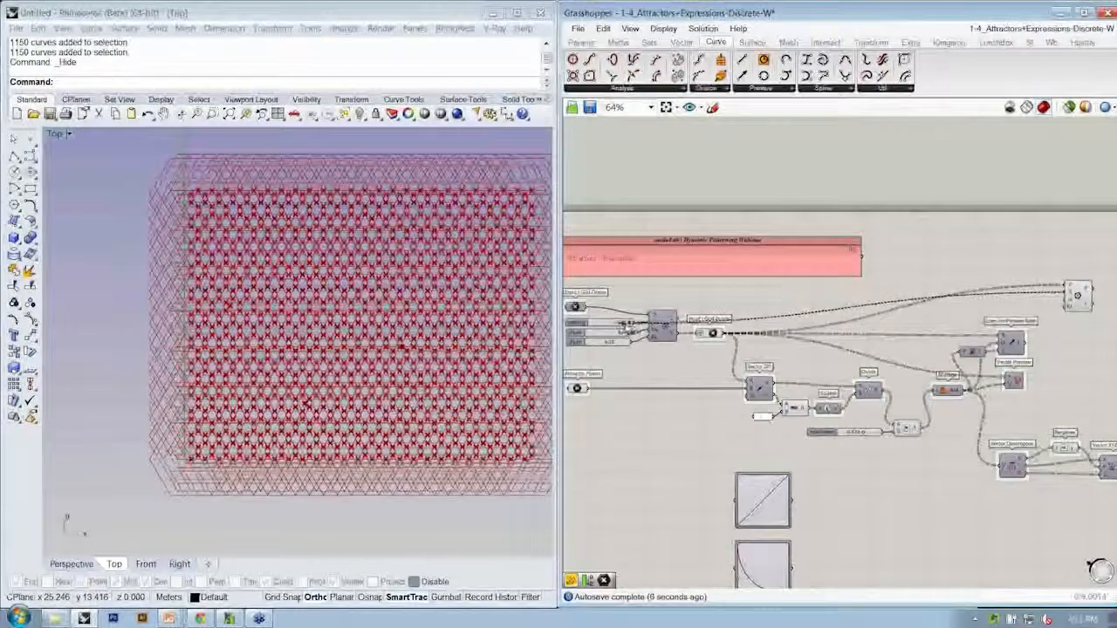
right_click_drag(304, 403, 284, 404)
scroll(170, 462, "up", 15)
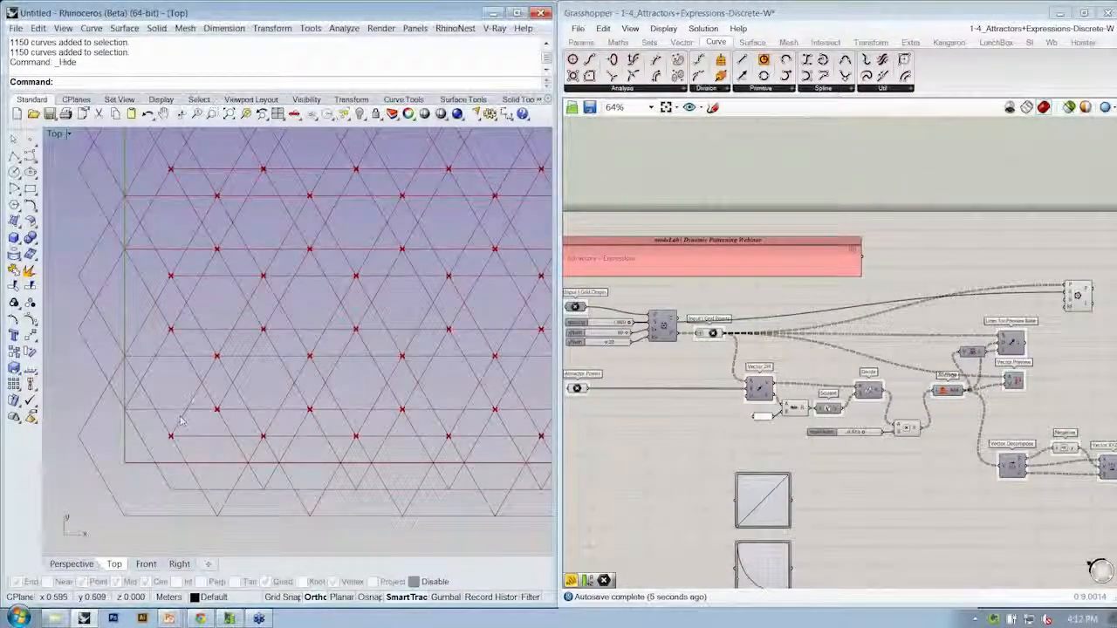
Add the expression r/2 to the Polygon component's radius input
scroll(1006, 296, "up", 5)
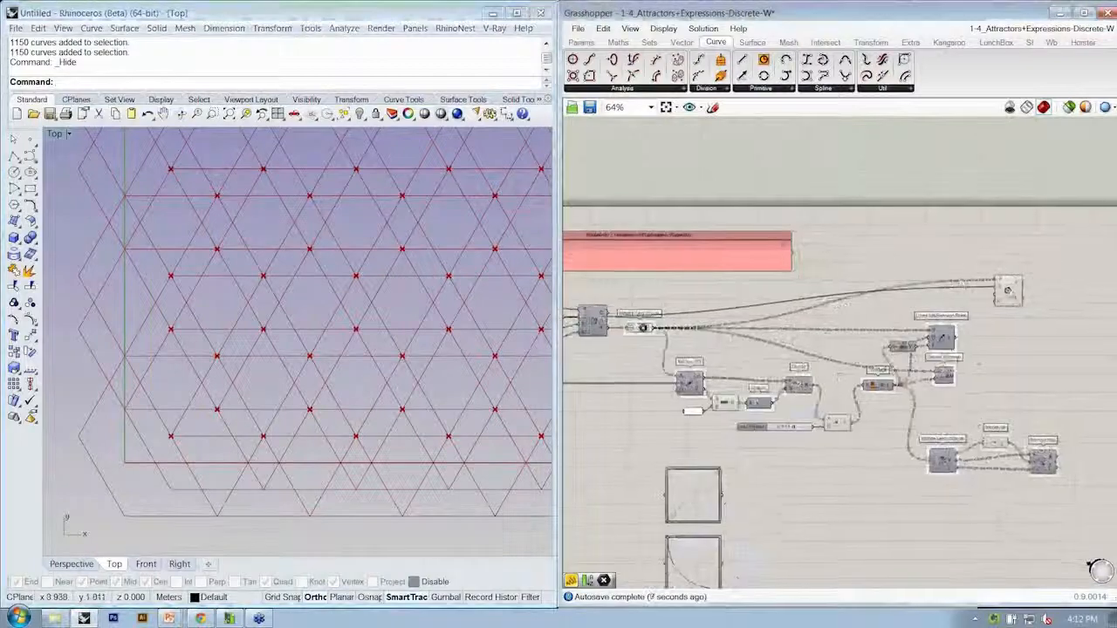
right_click(978, 283)
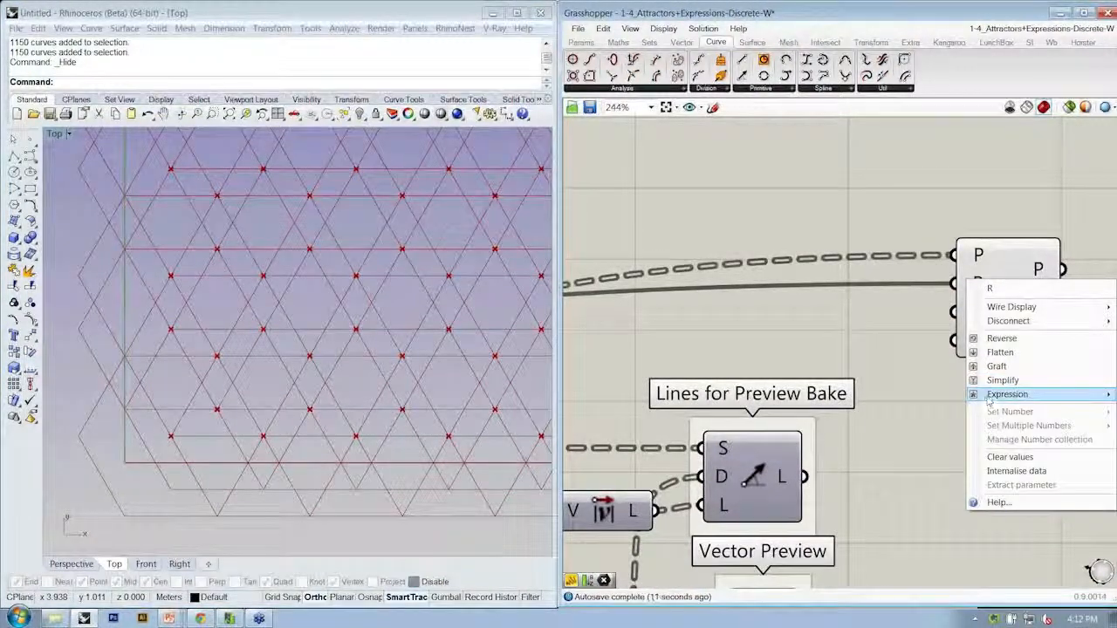
right_click_drag(1006, 298, 800, 281)
right_click(748, 267)
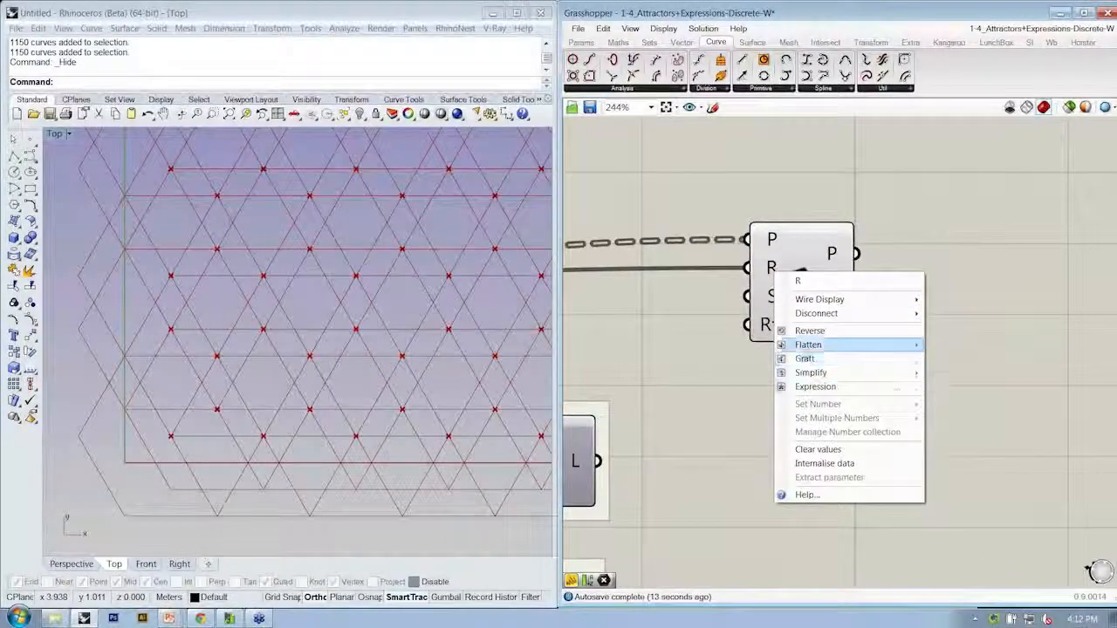
mouse_move(807, 391)
left_click(1003, 402)
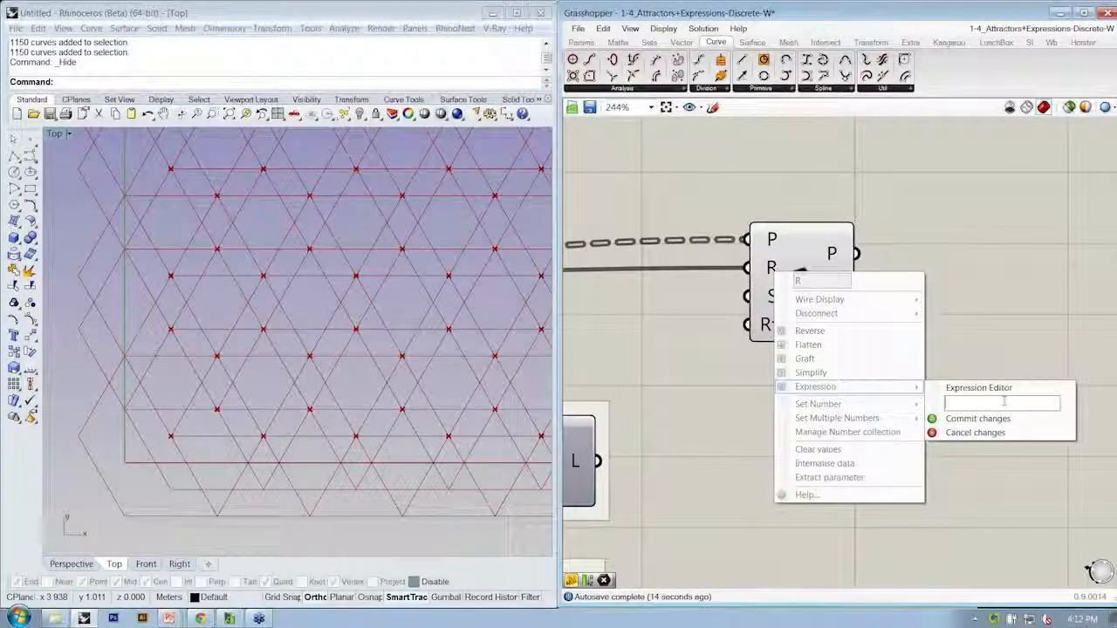
type("r/2")
left_click(975, 419)
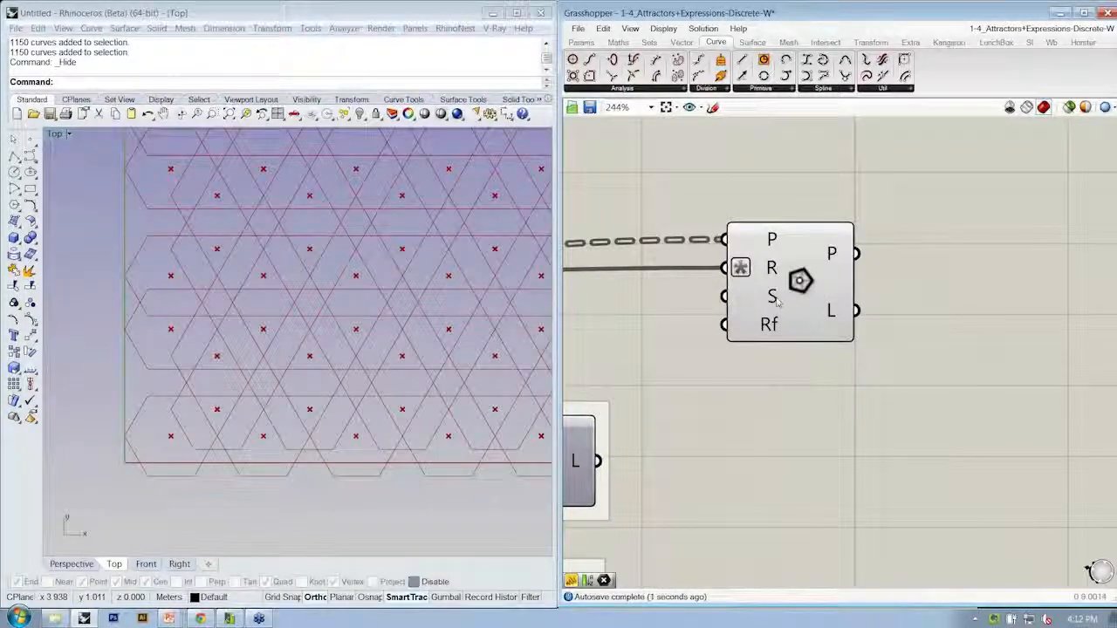
Change the expression on the Polygon component's radius input to r/3
right_click(771, 268)
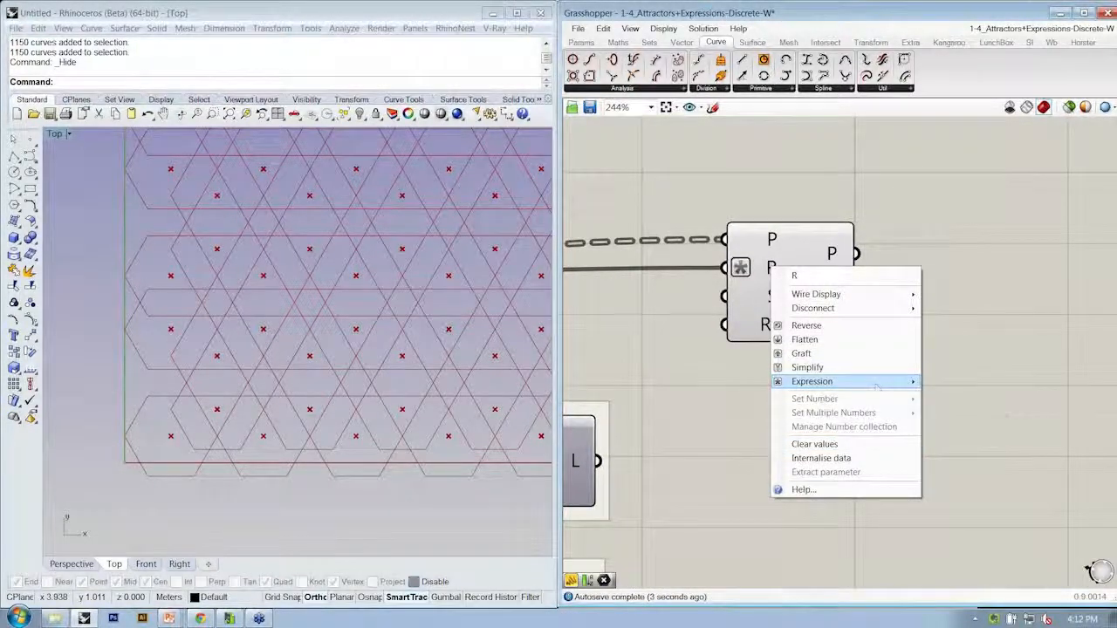
mouse_move(877, 384)
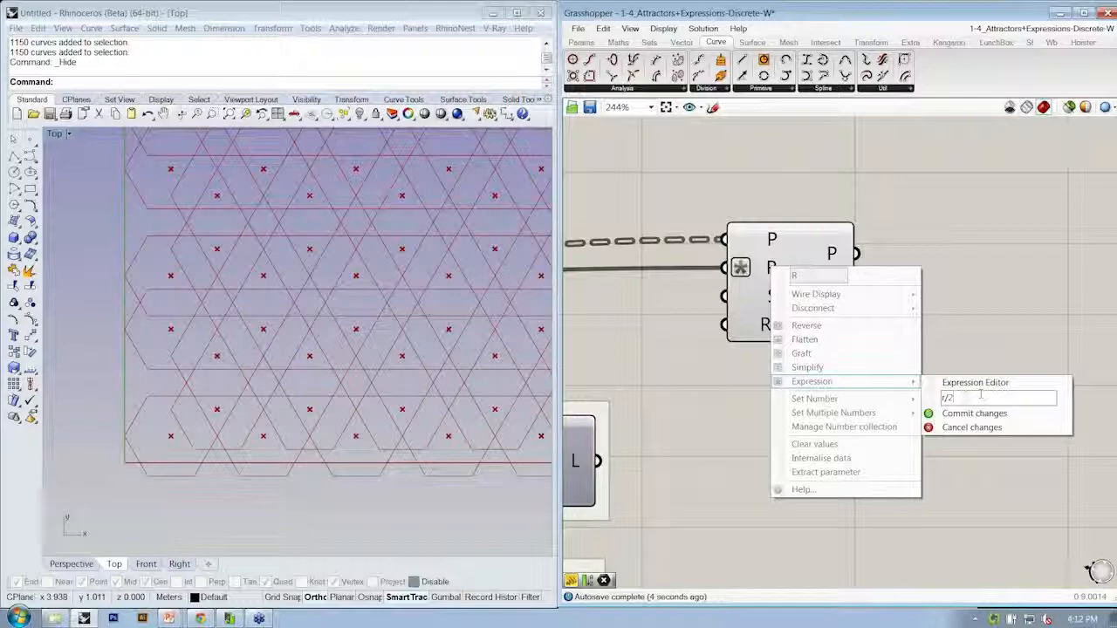
type("3")
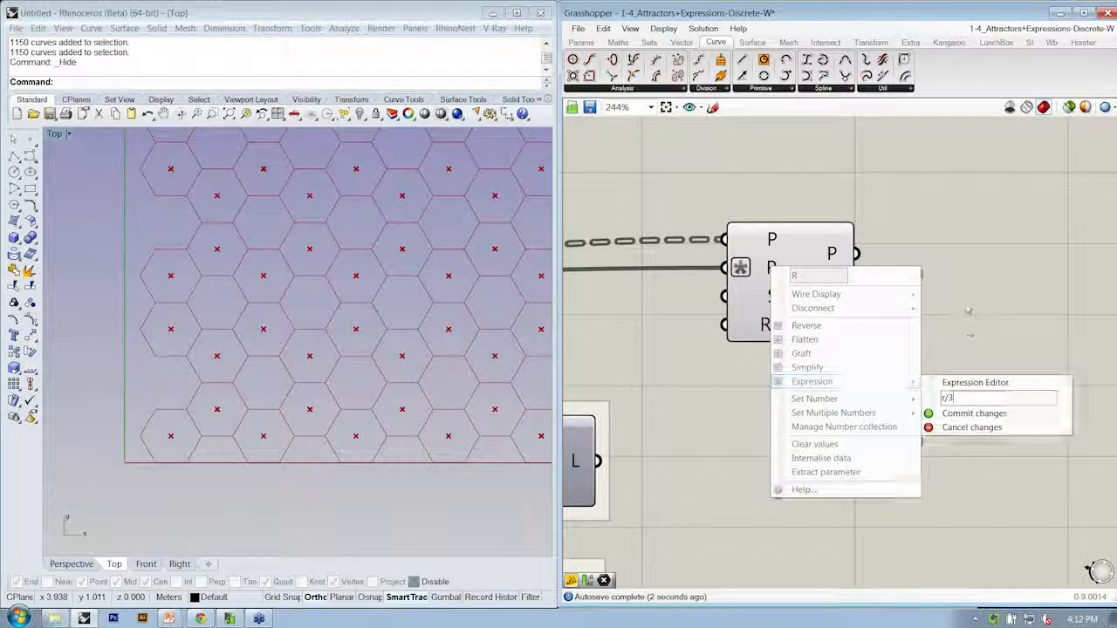
key("Return")
Examine how the hexagons fit together around the grid points, both close up and across the whole grid
left_click(168, 446)
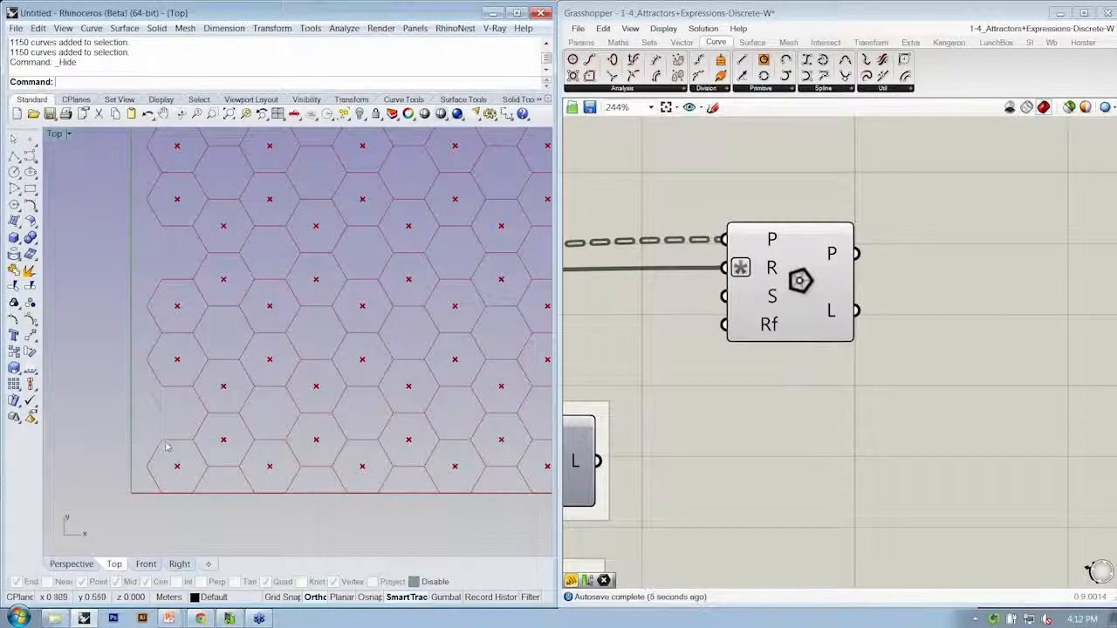
scroll(167, 447, "down", 3)
scroll(226, 431, "up", 5)
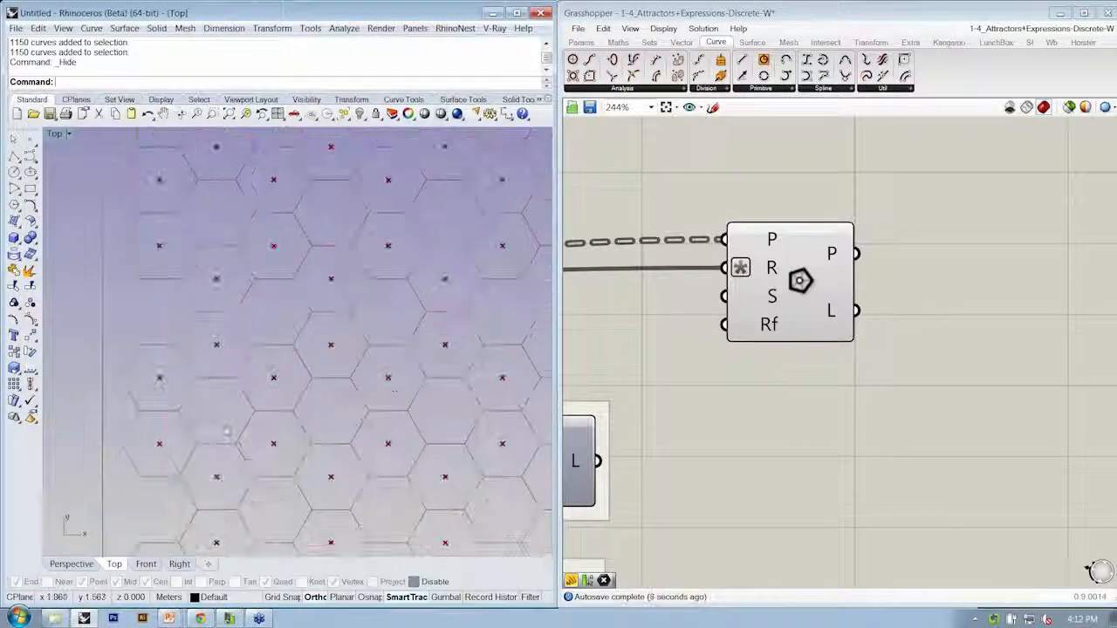
scroll(226, 431, "down", 3)
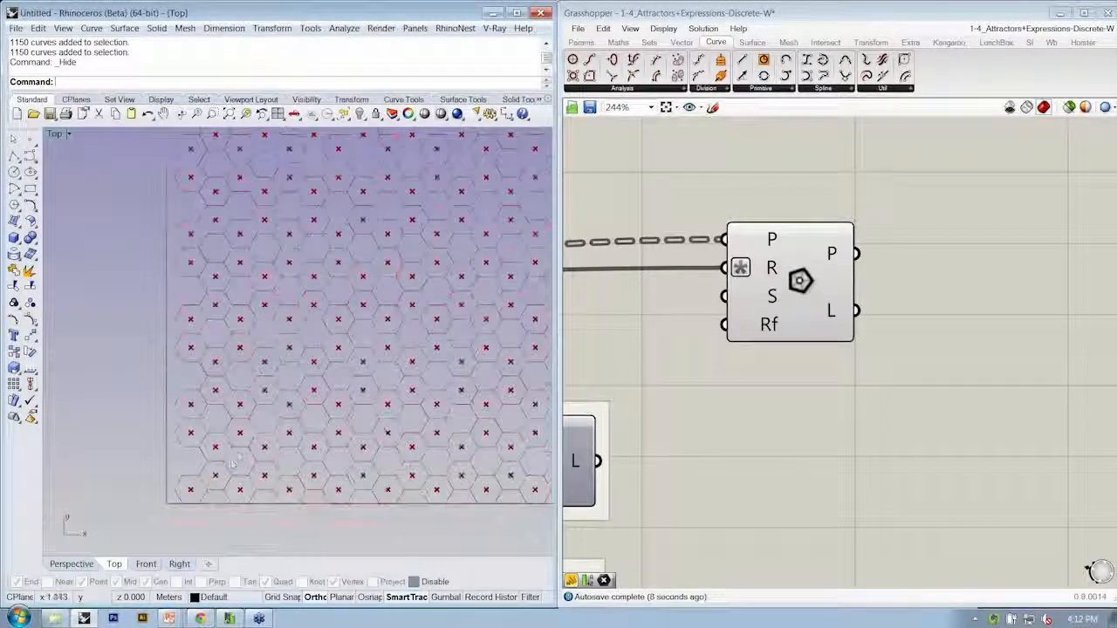
scroll(504, 212, "down", 2)
scroll(419, 253, "down", 2)
scroll(337, 287, "up", 2)
right_click_drag(337, 287, 243, 337)
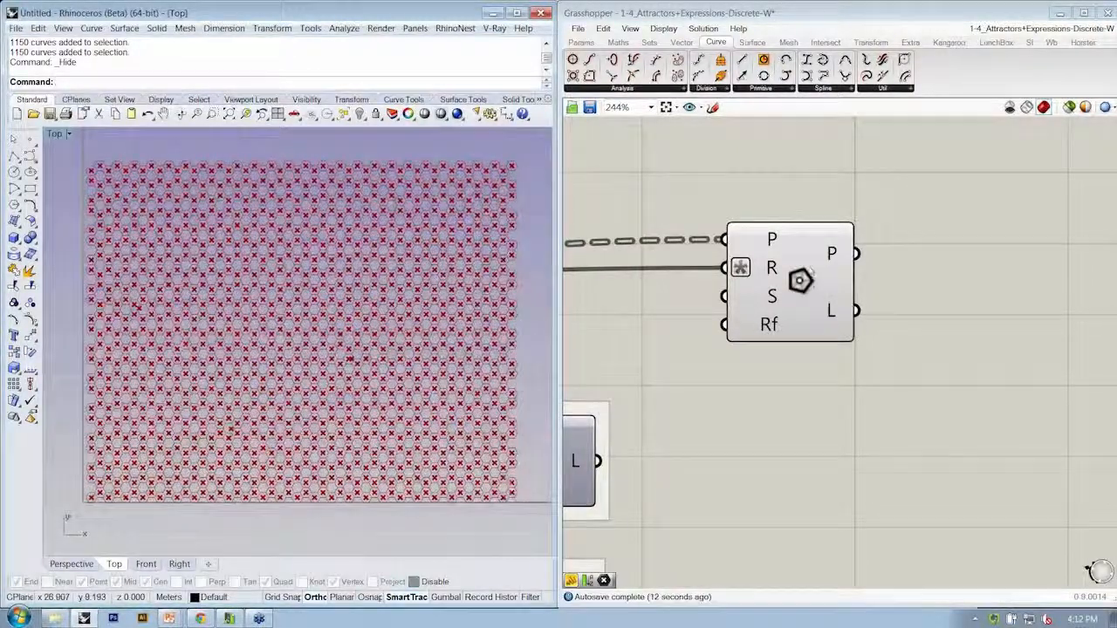
right_click(797, 269)
key("Escape")
right_click(794, 280)
key("Escape")
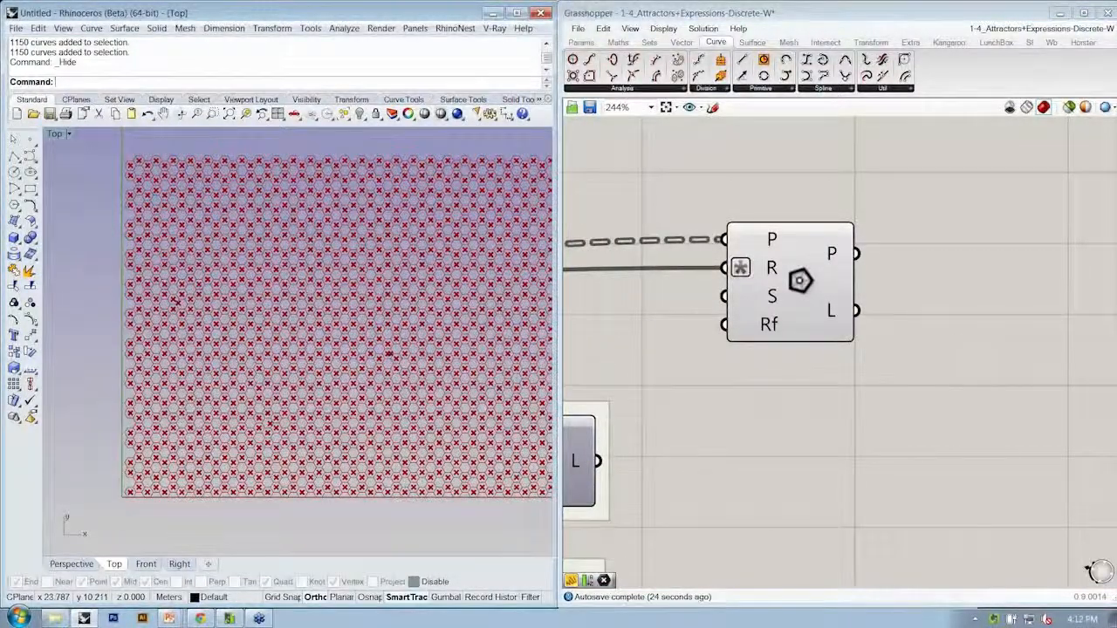
Delete the Lines for Preview Bake component together with the vector length component that feeds it
scroll(785, 306, "down", 5)
right_click_drag(823, 307, 932, 284)
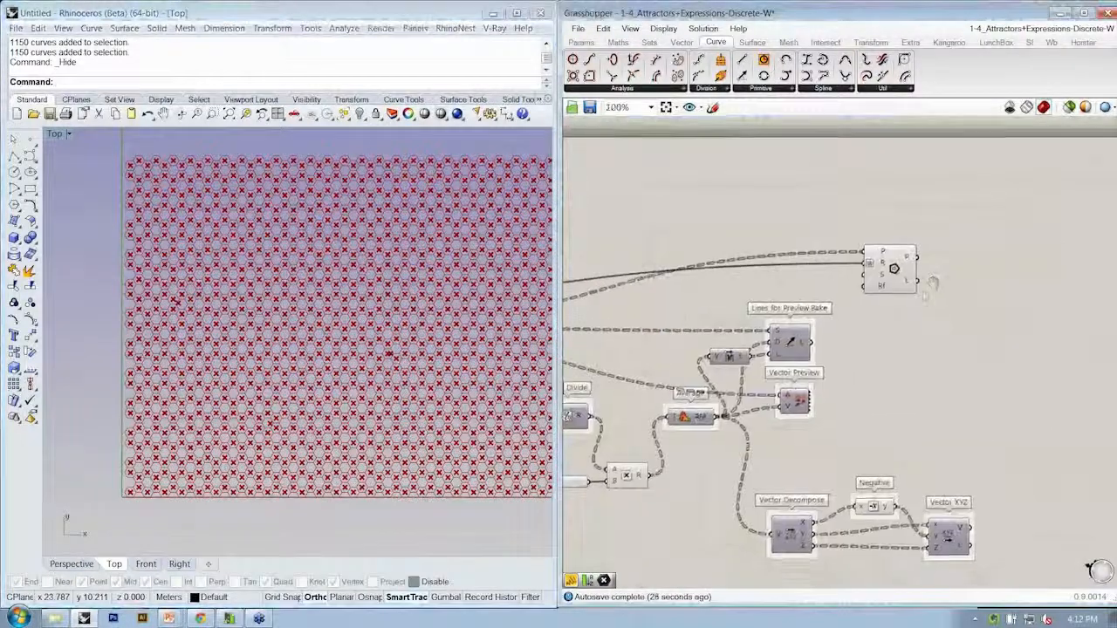
left_click_drag(831, 299, 703, 370)
key("Delete")
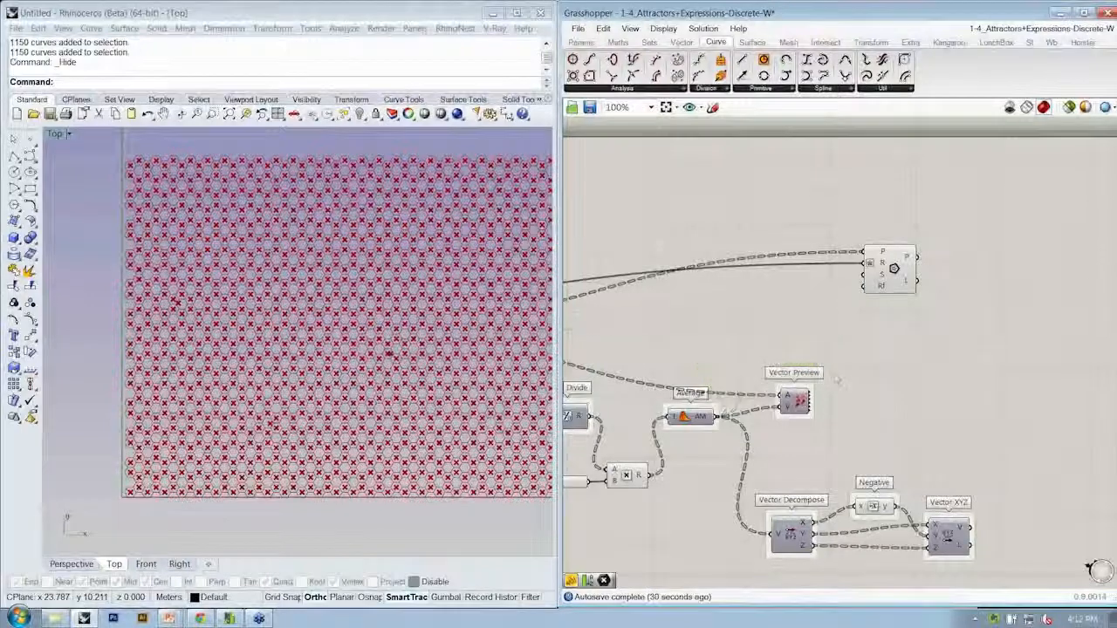
Shift Vector Preview slightly up towards the Average component and move the Polygon component slightly down
left_click_drag(796, 399, 780, 387)
left_click(901, 280)
left_click_drag(894, 269, 878, 288)
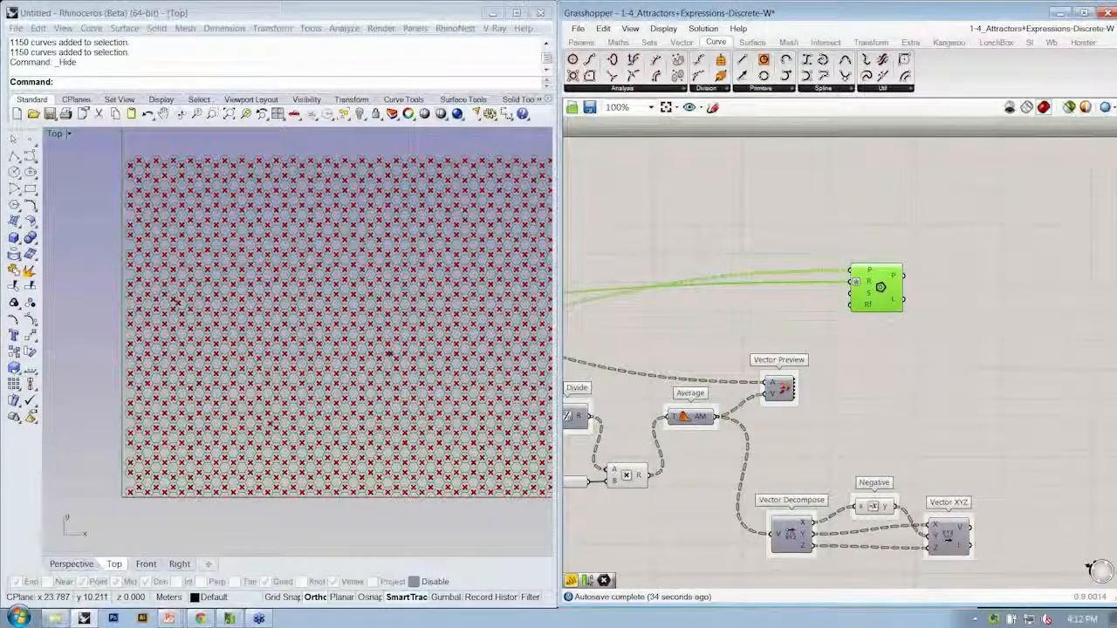
Label the group around the Polygon component "Polygon"
right_click(892, 328)
type("P")
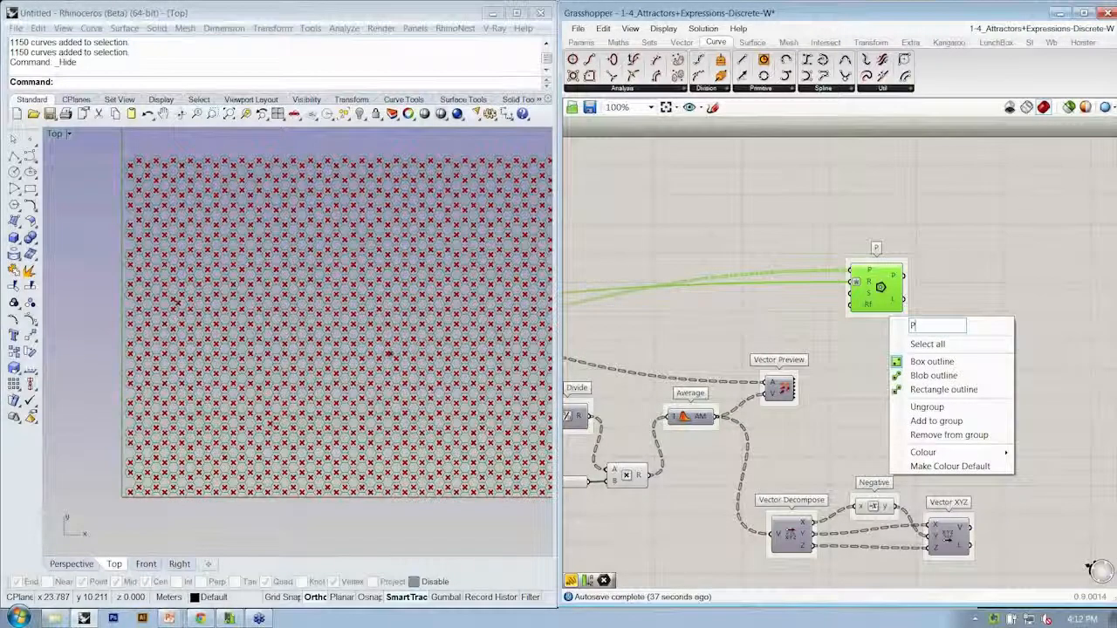
type("olygon")
key("Return")
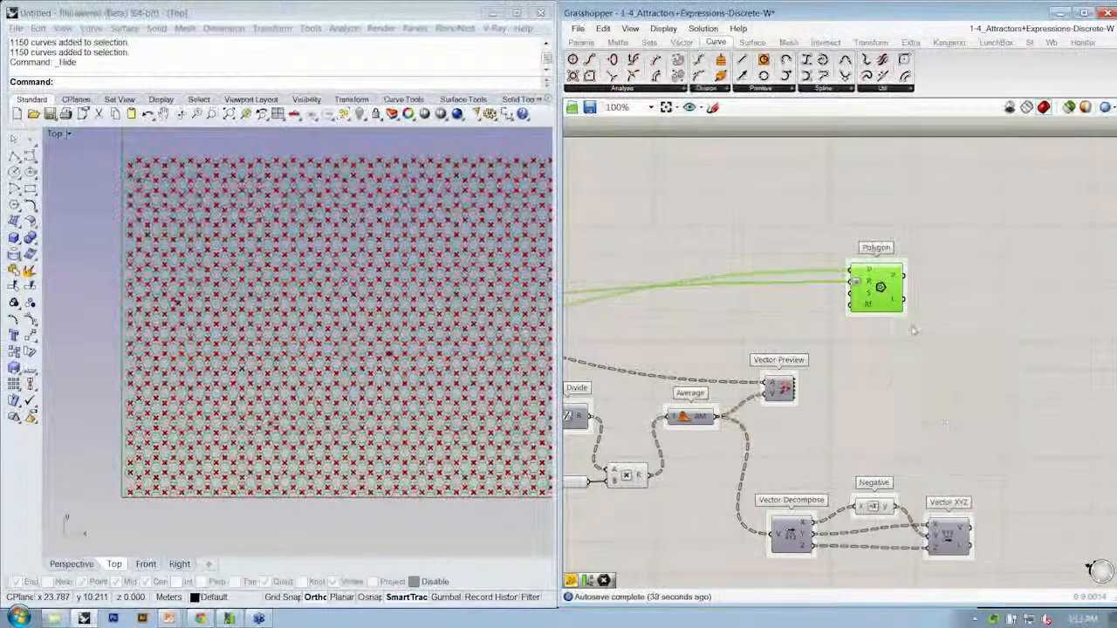
left_click(910, 353)
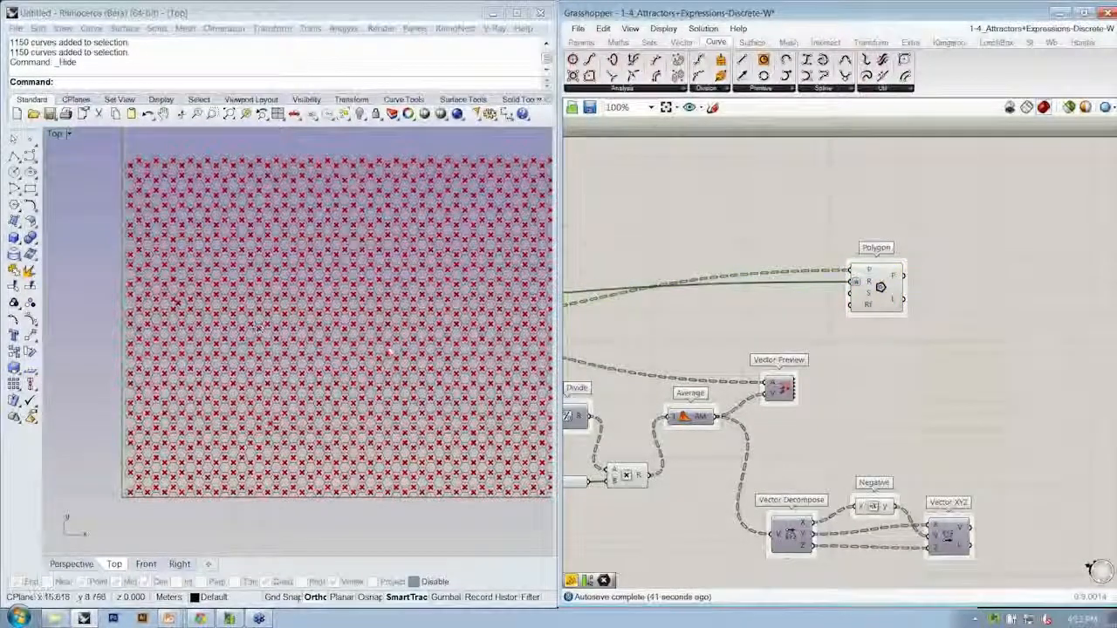
Nudge the Vector Preview component slightly upward and look over the hexagon pattern
left_click_drag(782, 389, 781, 384)
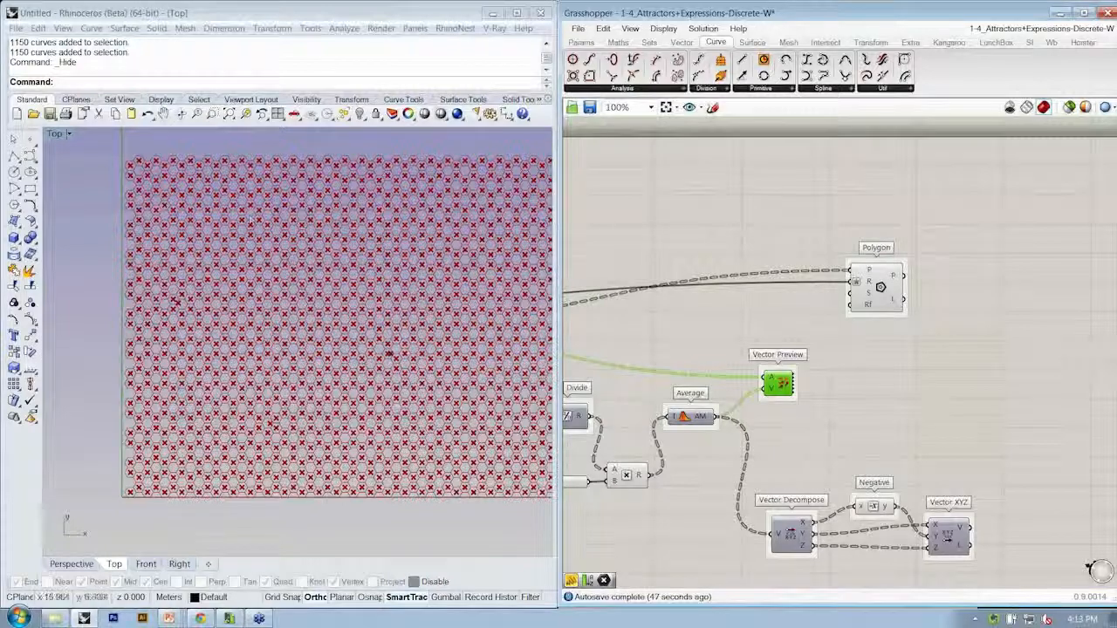
scroll(125, 493, "up", 5)
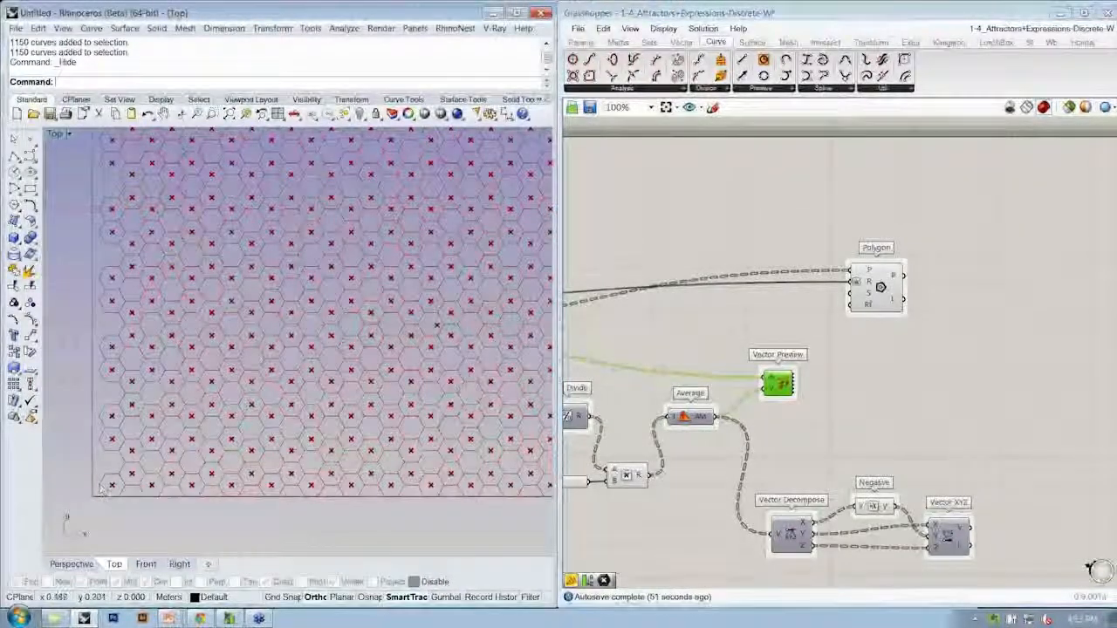
scroll(122, 475, "down", 5)
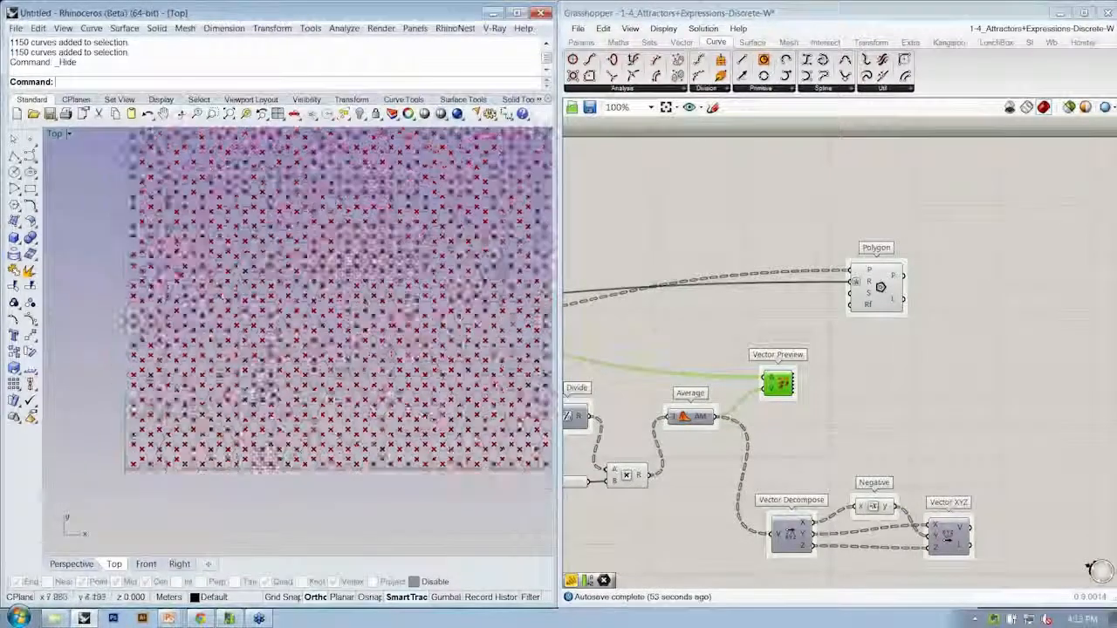
Maximize the Grasshopper window and inspect how the spacing slider feeds the Polygon component's radius input and its expression
scroll(158, 460, "up", 2)
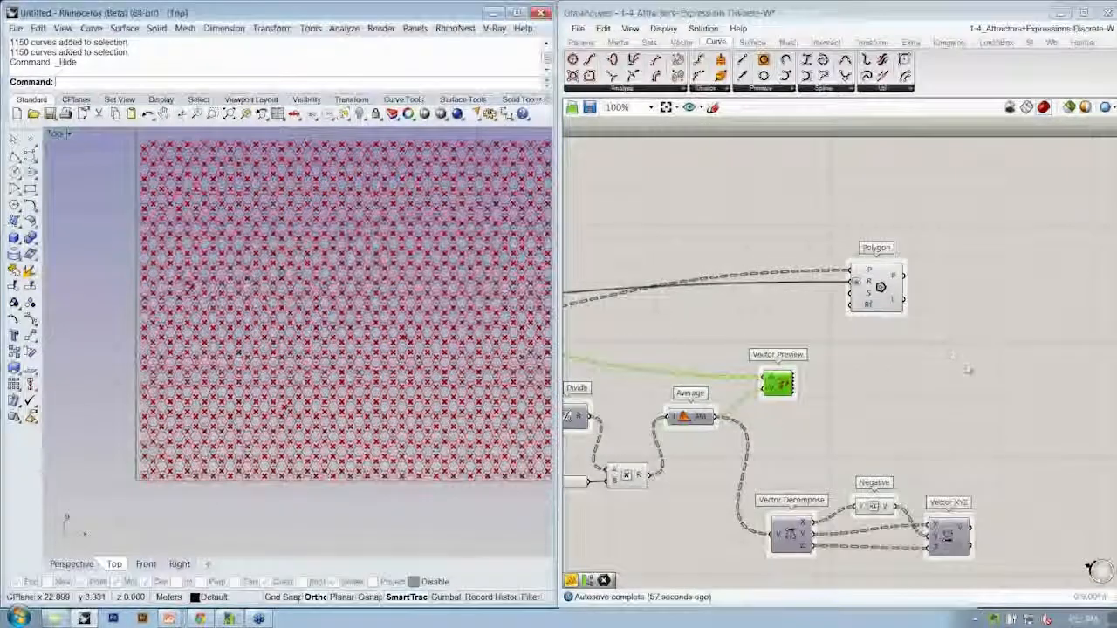
scroll(879, 298, "up", 1)
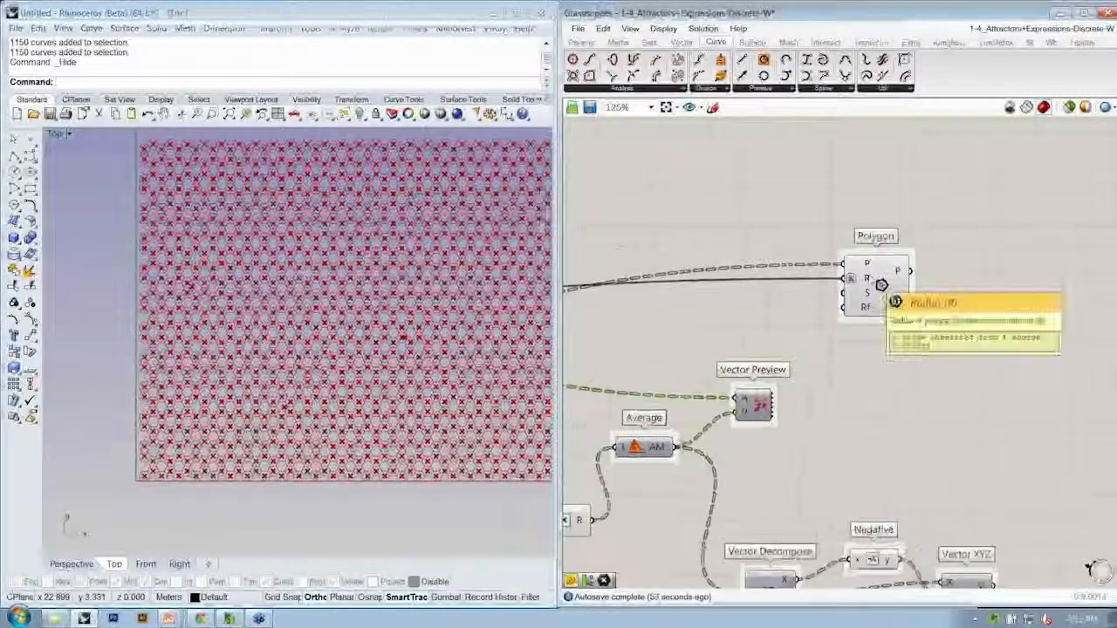
left_click(1085, 13)
right_click_drag(464, 289, 892, 315)
scroll(892, 315, "down", 3)
scroll(526, 302, "up", 2)
left_click(215, 336)
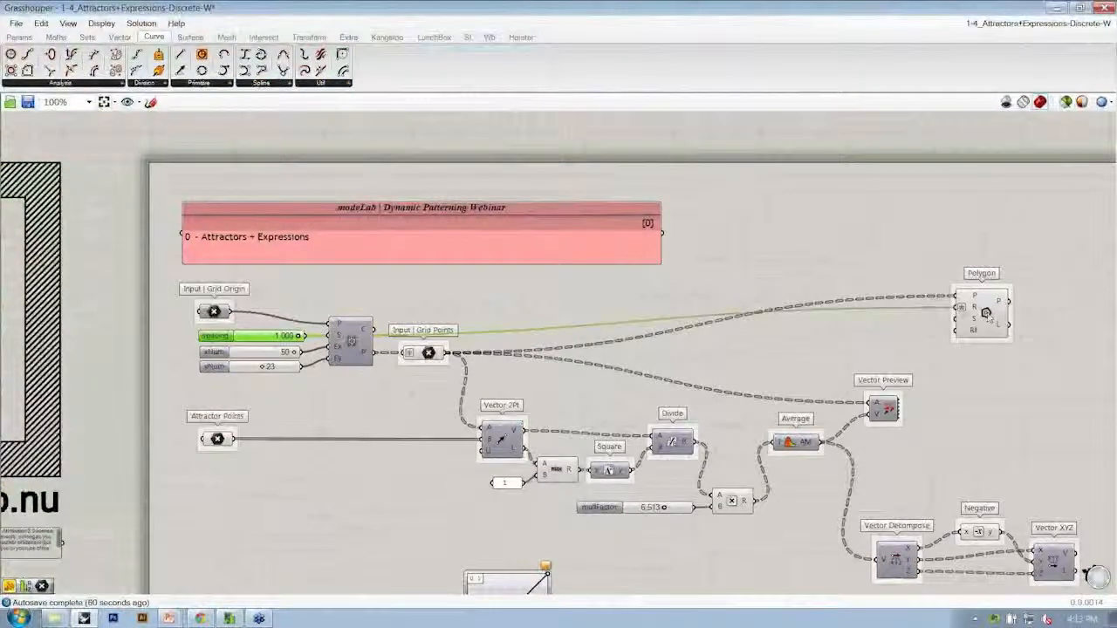
mouse_move(962, 309)
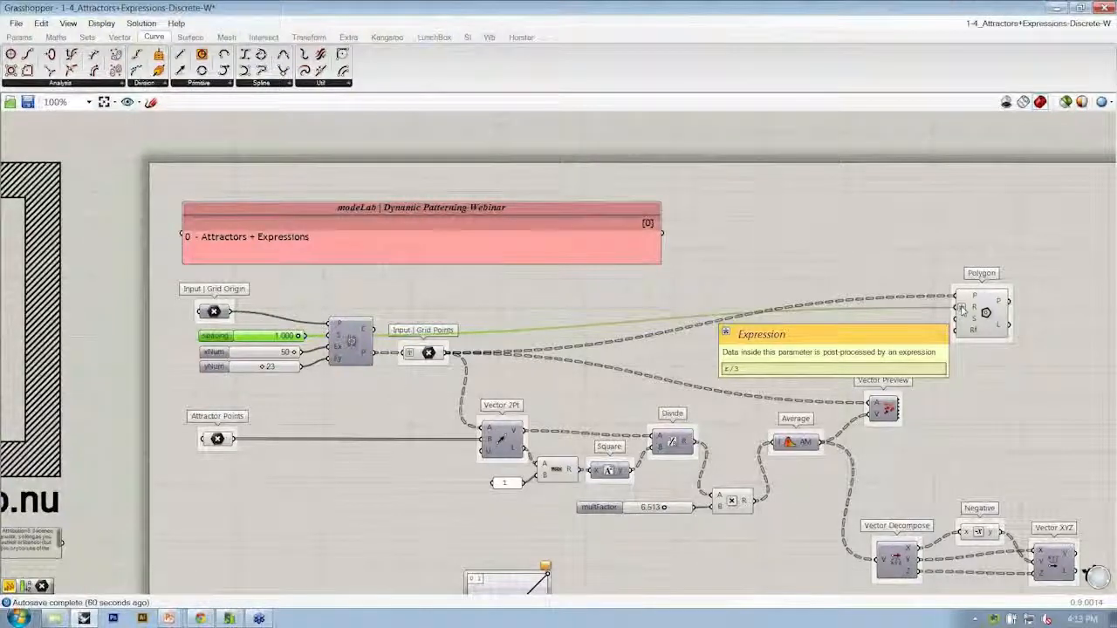
left_click(995, 328)
Move Vector Preview slightly down towards the Average component and raise the Polygon component slightly
right_click_drag(1033, 365, 832, 265)
scroll(881, 319, "up", 1)
scroll(669, 320, "up", 1)
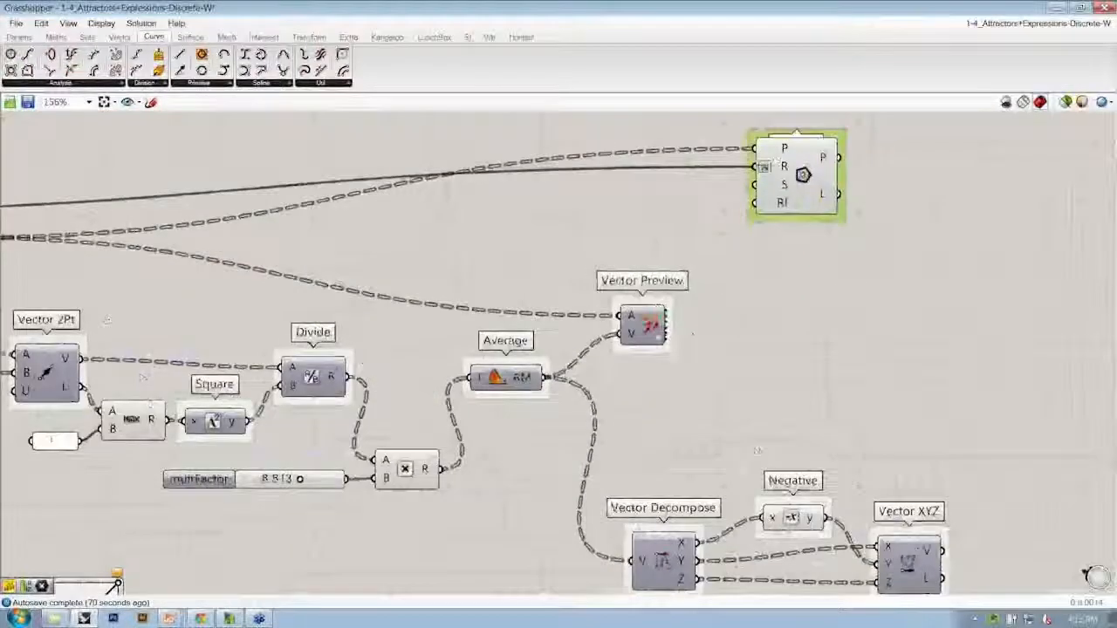
left_click(659, 325)
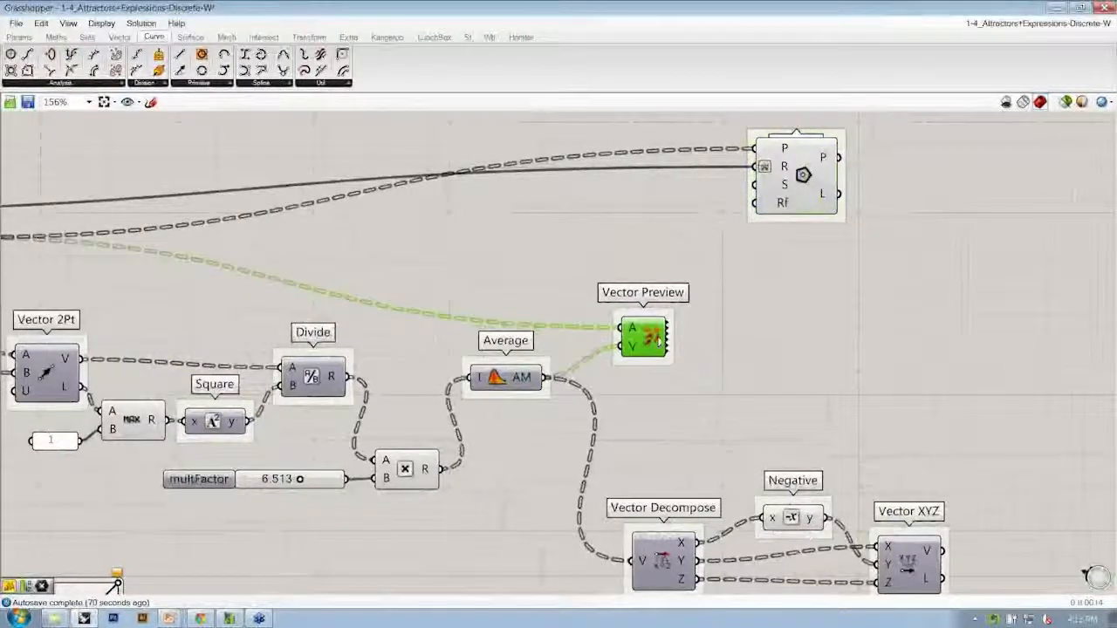
scroll(658, 325, "down", 1)
right_click_drag(661, 324, 708, 363)
left_click_drag(824, 241, 822, 219)
left_click(621, 306)
Lower the hexagonal grid component and the Input | Grid Points parameter slightly, and nudge Polygon and Vector Preview into line
right_click_drag(424, 444, 502, 473)
left_click_drag(101, 308, 104, 338)
left_click_drag(185, 310, 185, 339)
right_click_drag(768, 296, 775, 300)
left_click_drag(890, 241, 898, 244)
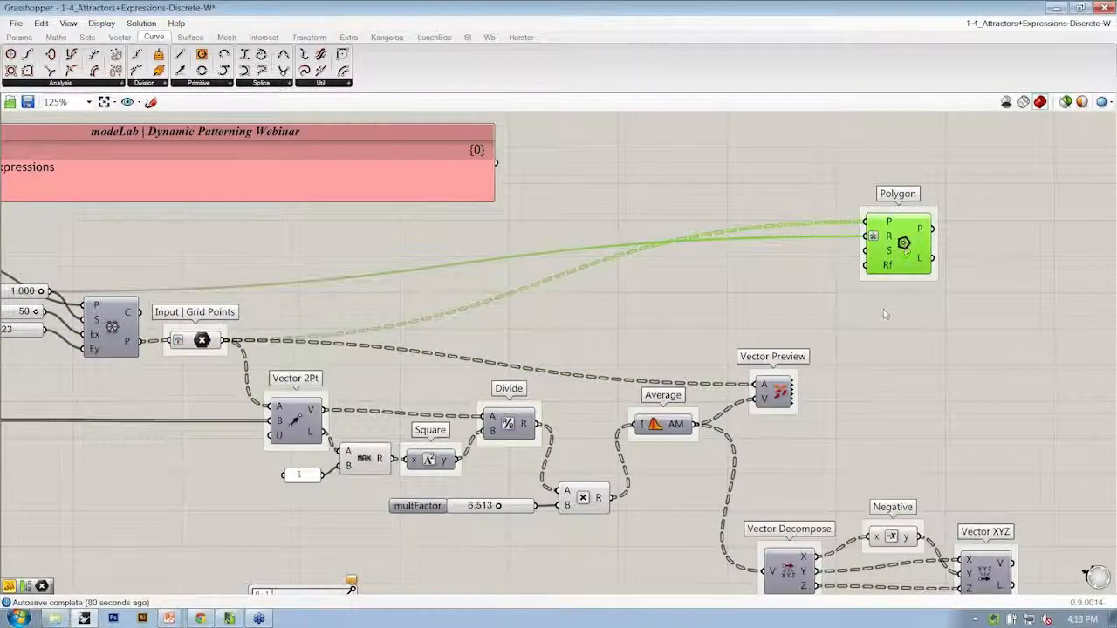
left_click(886, 315)
left_click_drag(783, 398, 779, 399)
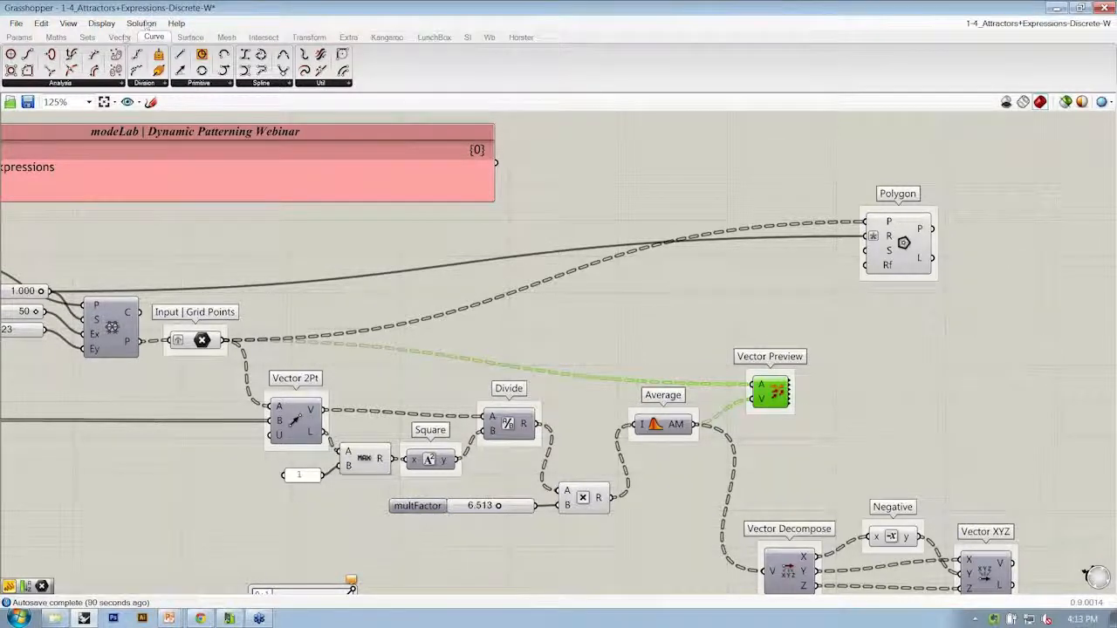
Add an XY Plane component above Vector Preview and connect the Input | Grid Points output to its origin input
left_click(120, 36)
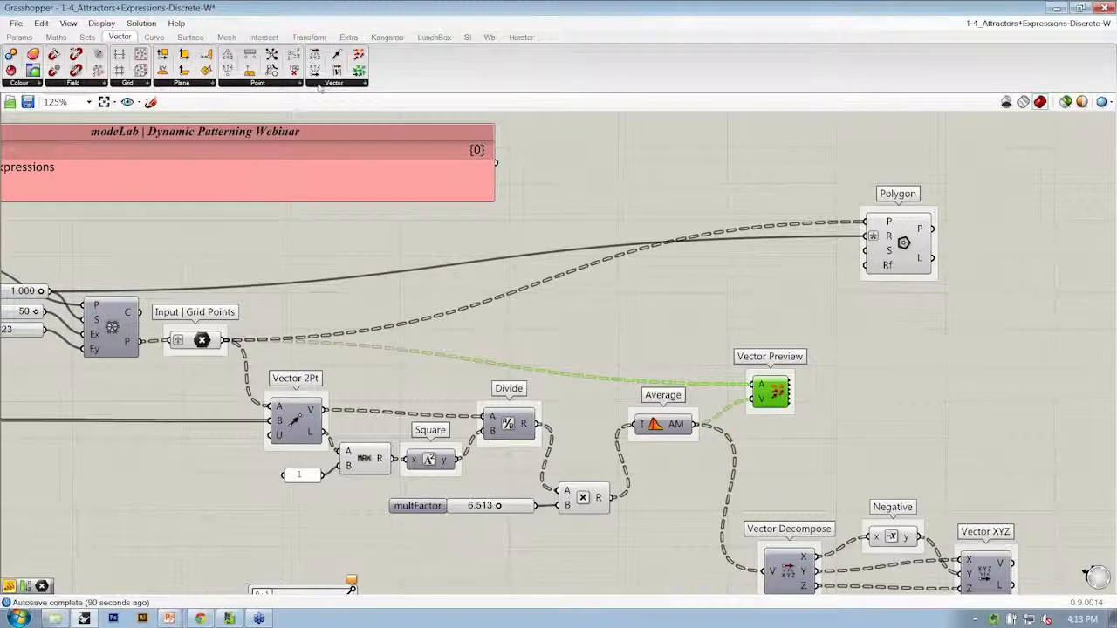
left_click(198, 84)
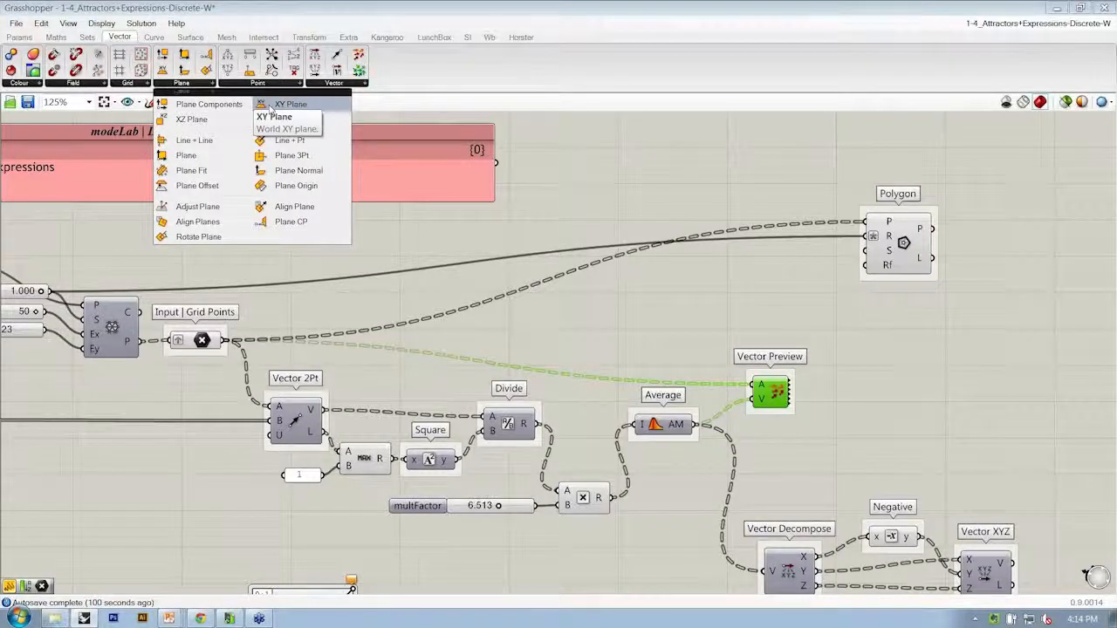
left_click_drag(270, 106, 778, 313)
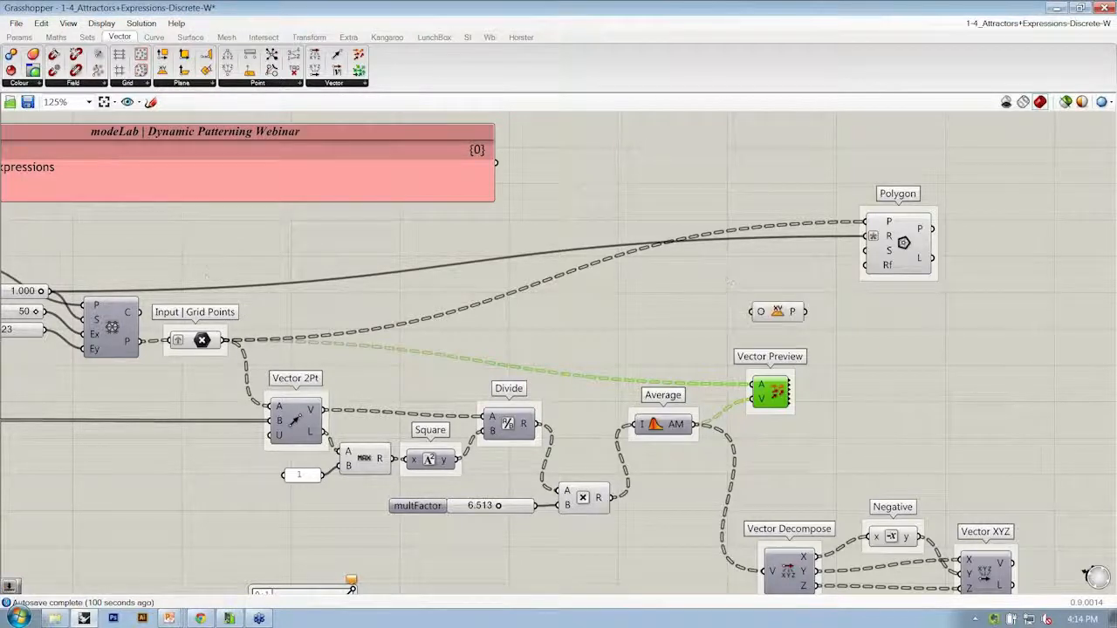
left_click_drag(226, 342, 754, 312)
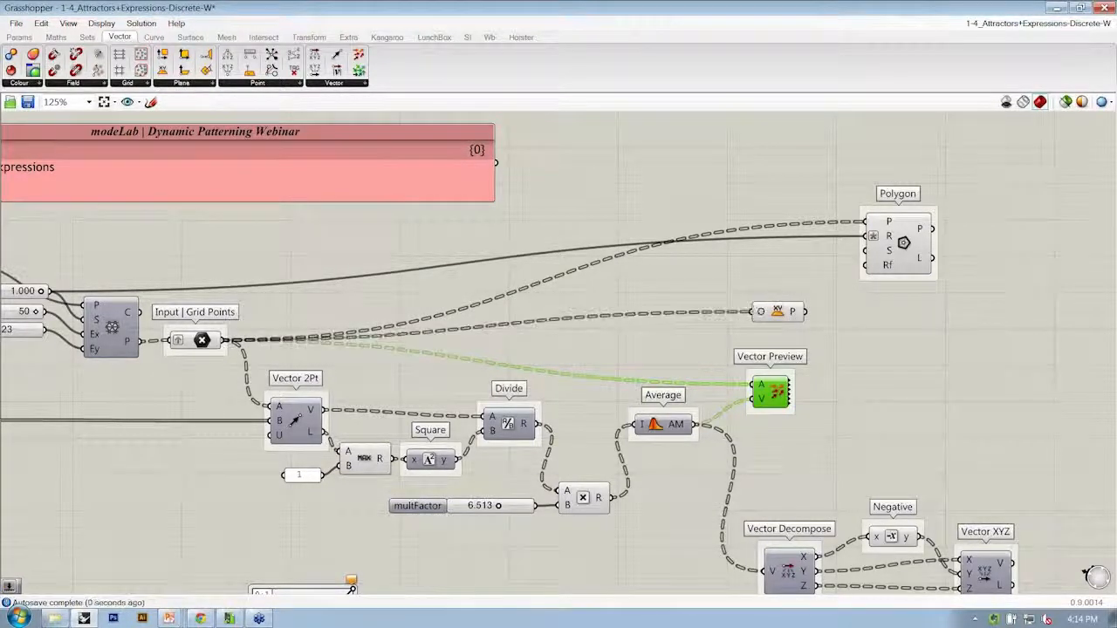
Restore Grasshopper beside the Rhino viewport and highlight the XY Plane component's planes to examine them
double_click(791, 5)
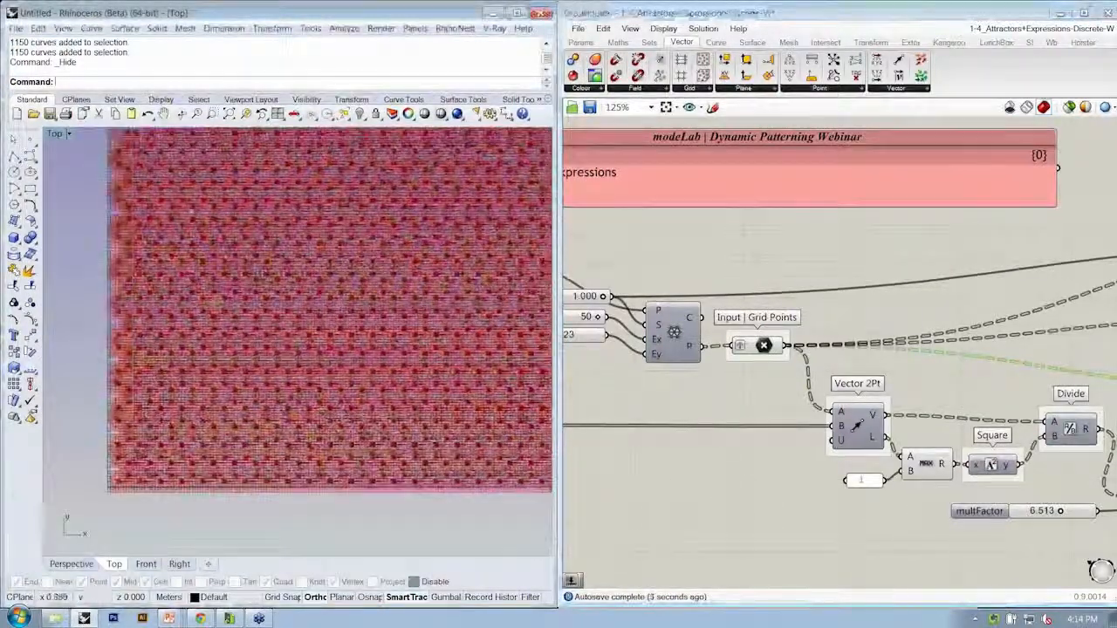
scroll(888, 270, "down", 3)
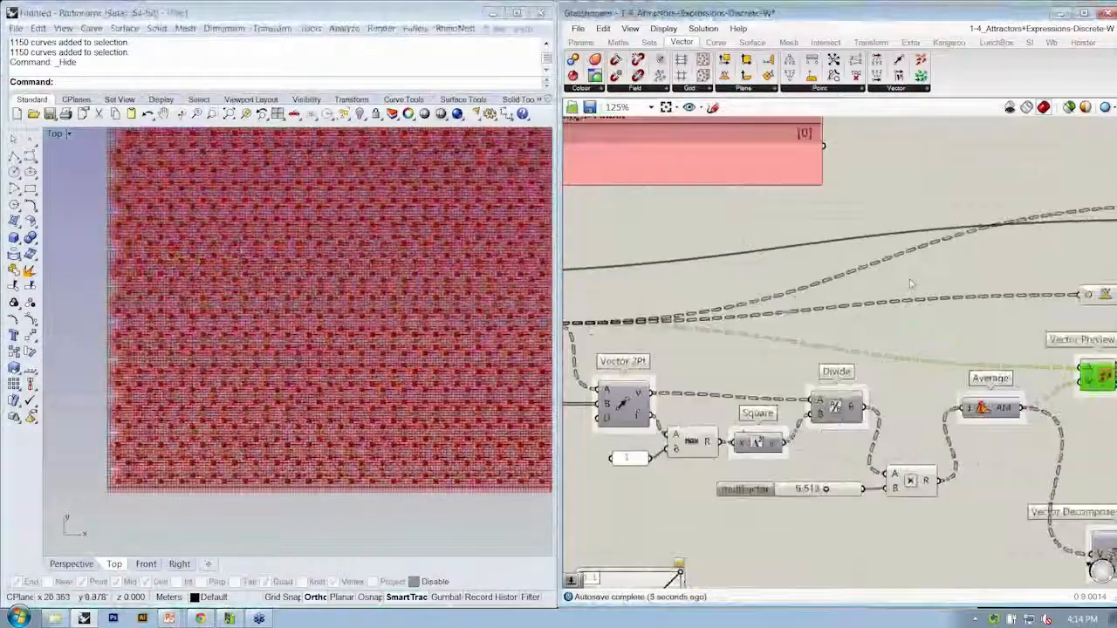
left_click(1012, 279)
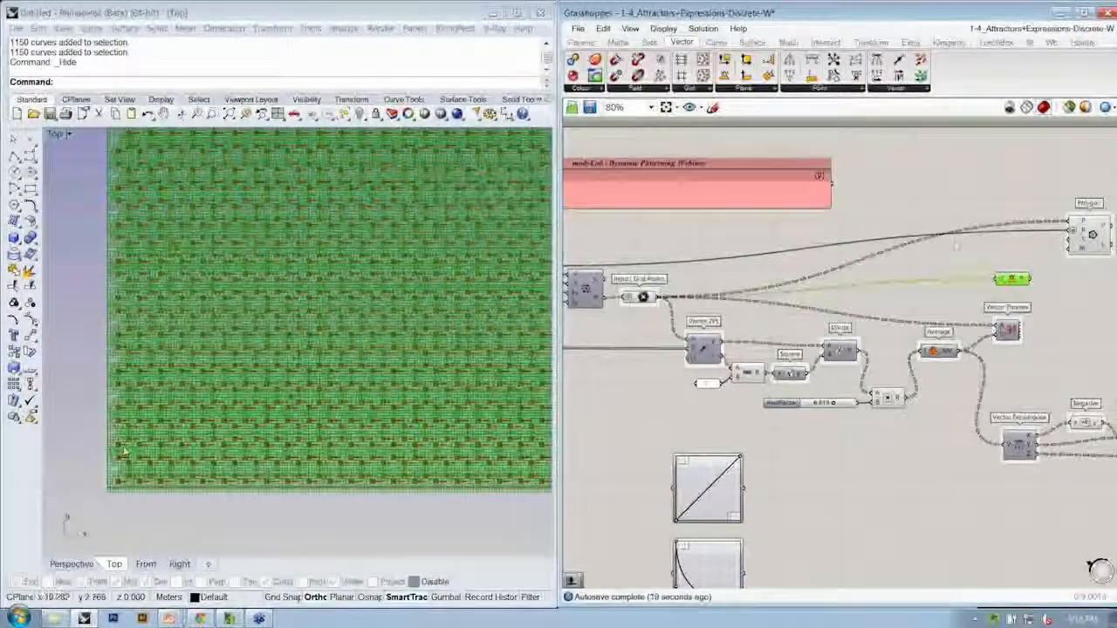
left_click(974, 275)
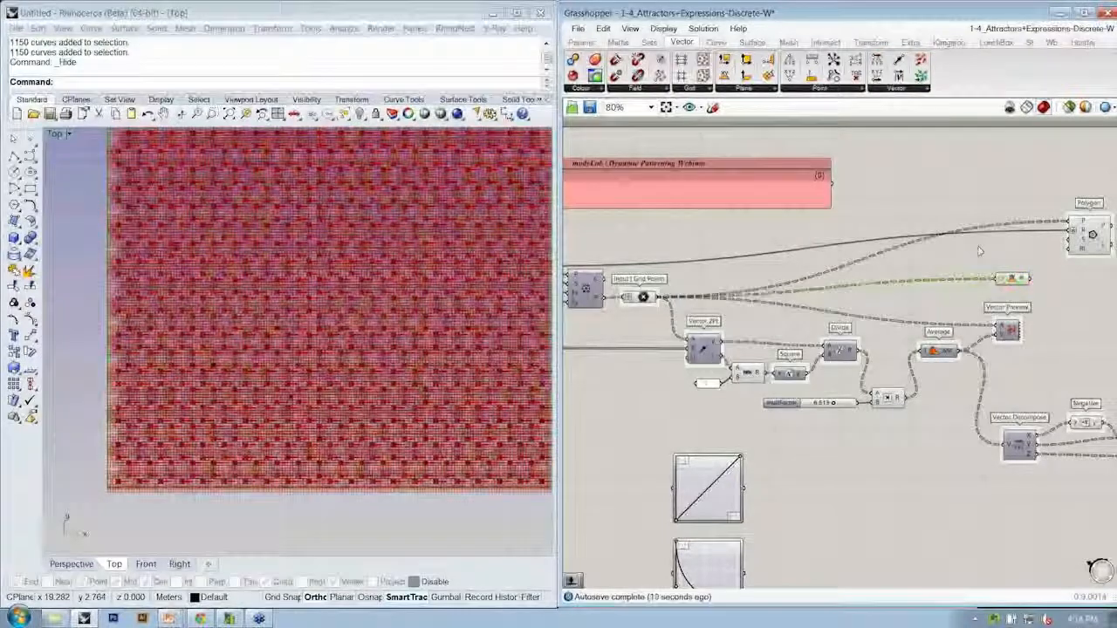
Set the preview plane radius to 0.25
left_click(664, 29)
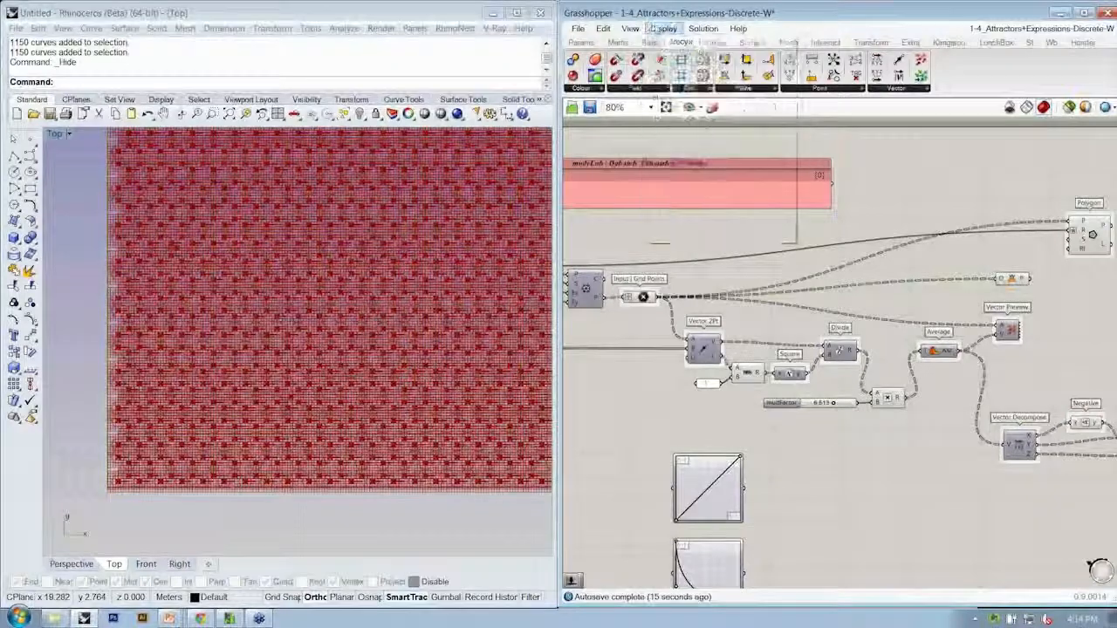
left_click(659, 29)
mouse_move(713, 203)
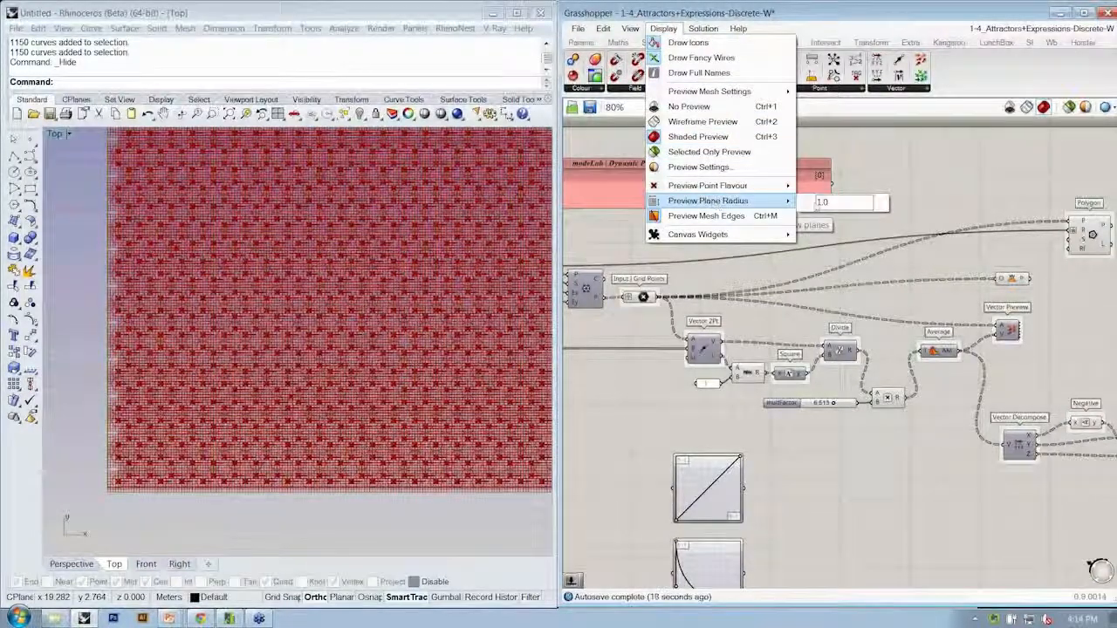
left_click(812, 203)
type("25")
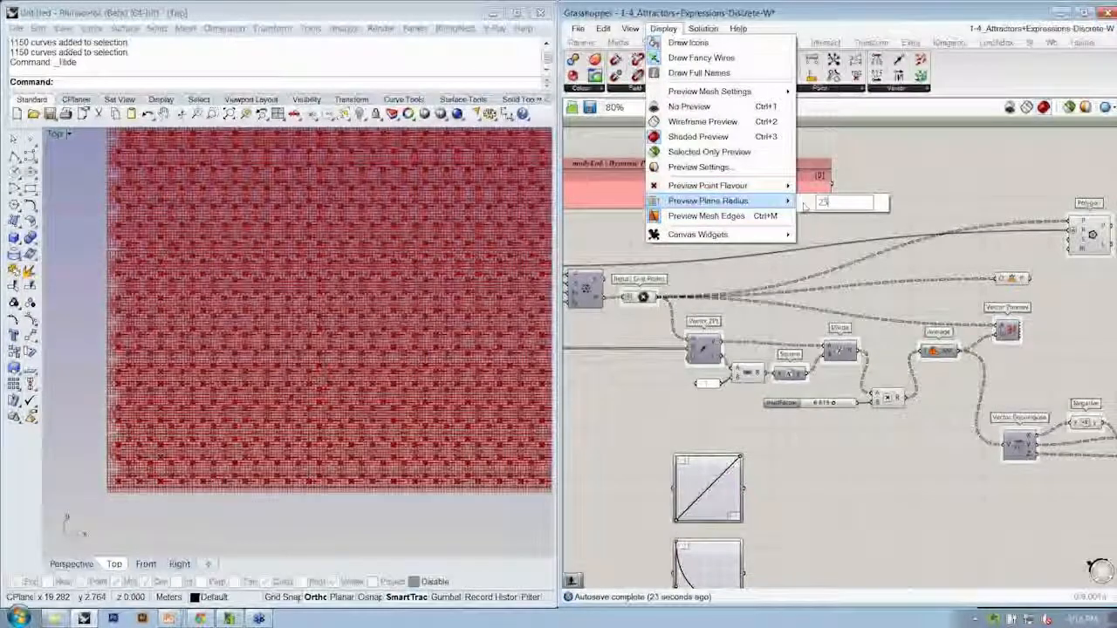
key("Return")
left_click(294, 393)
Examine the planes inside the hexagons in the Top view and shift the XY Plane component slightly
scroll(163, 453, "up", 5)
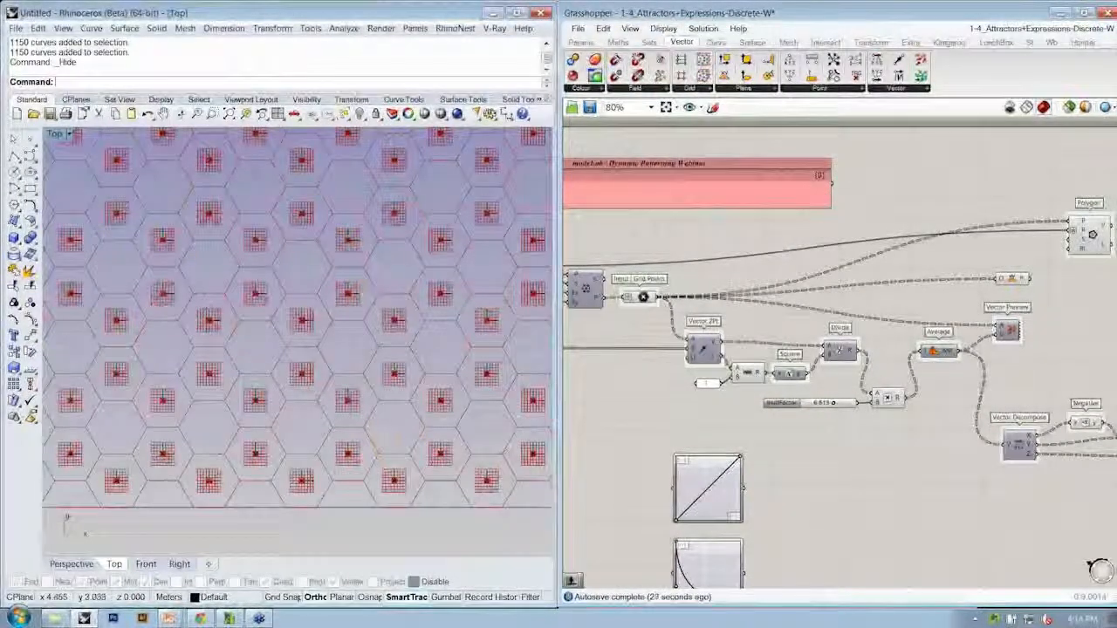
scroll(367, 262, "down", 5)
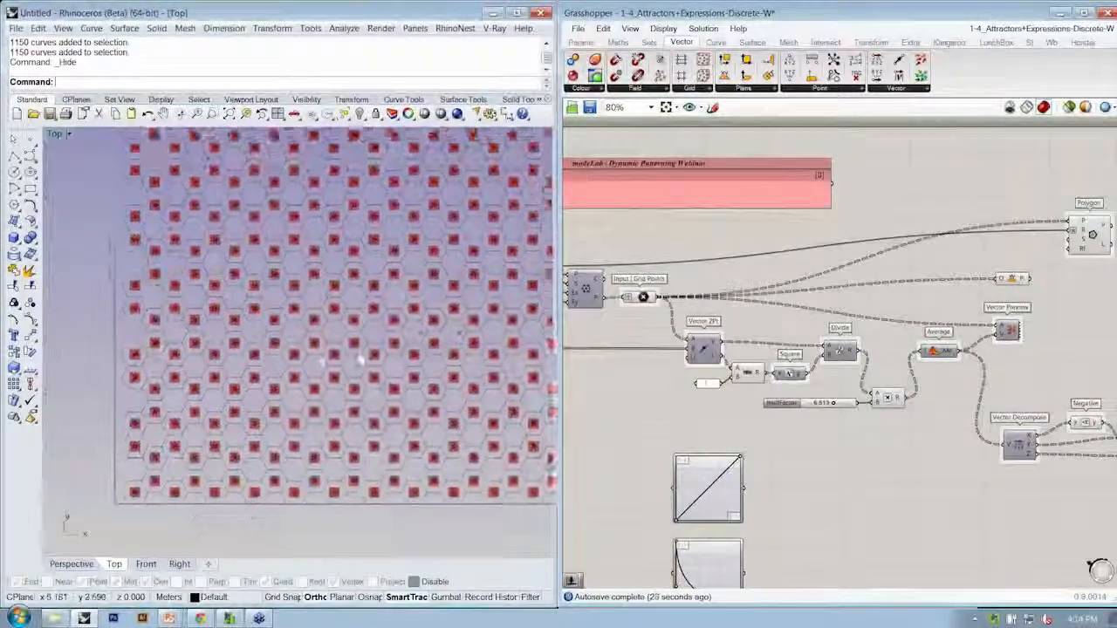
scroll(219, 296, "up", 3)
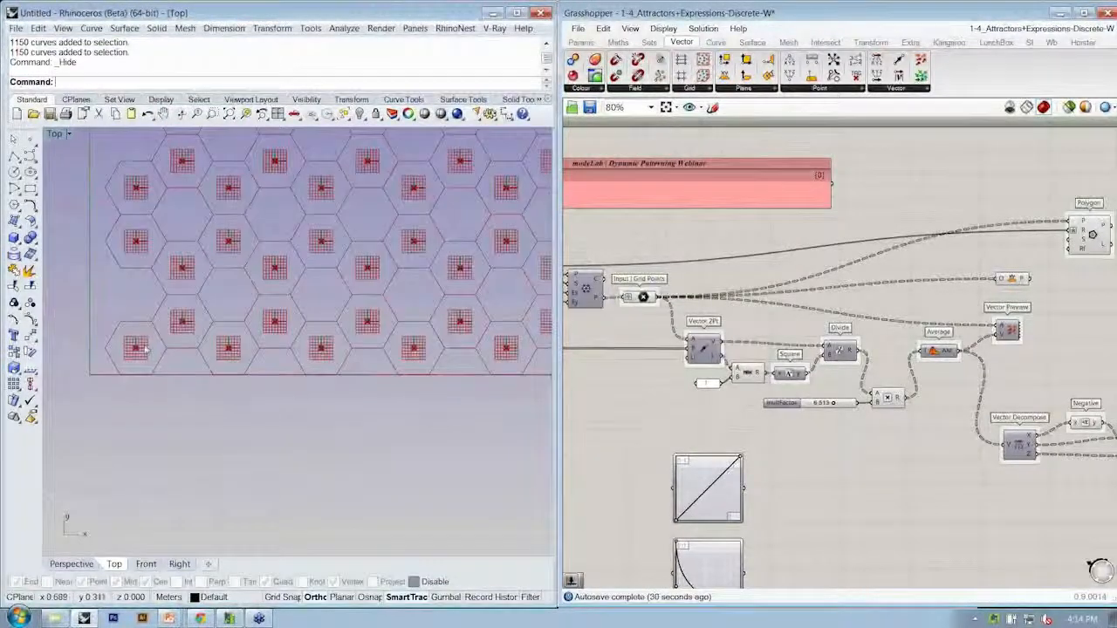
scroll(131, 325, "up", 2)
right_click_drag(1015, 284, 854, 304)
left_click_drag(854, 297, 842, 295)
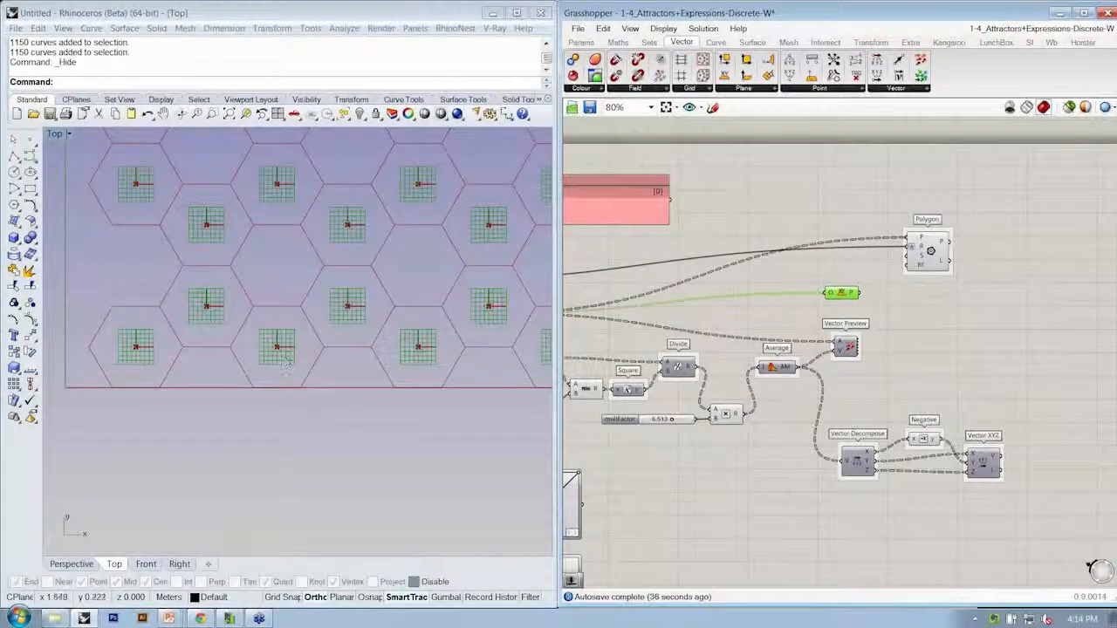
right_click_drag(63, 416, 86, 422)
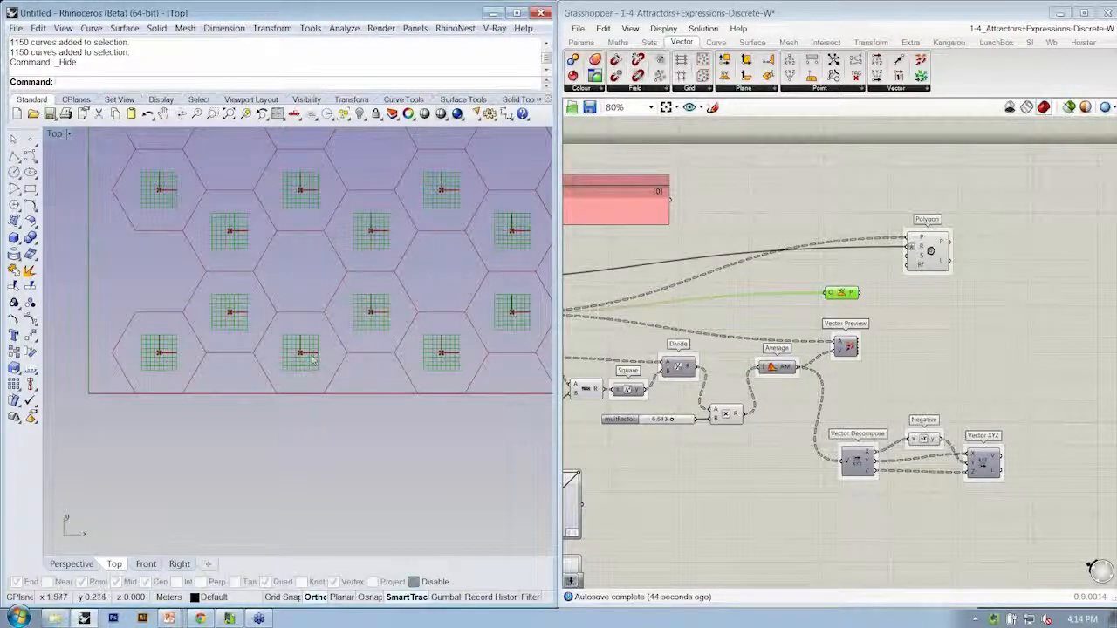
left_click_drag(848, 297, 842, 297)
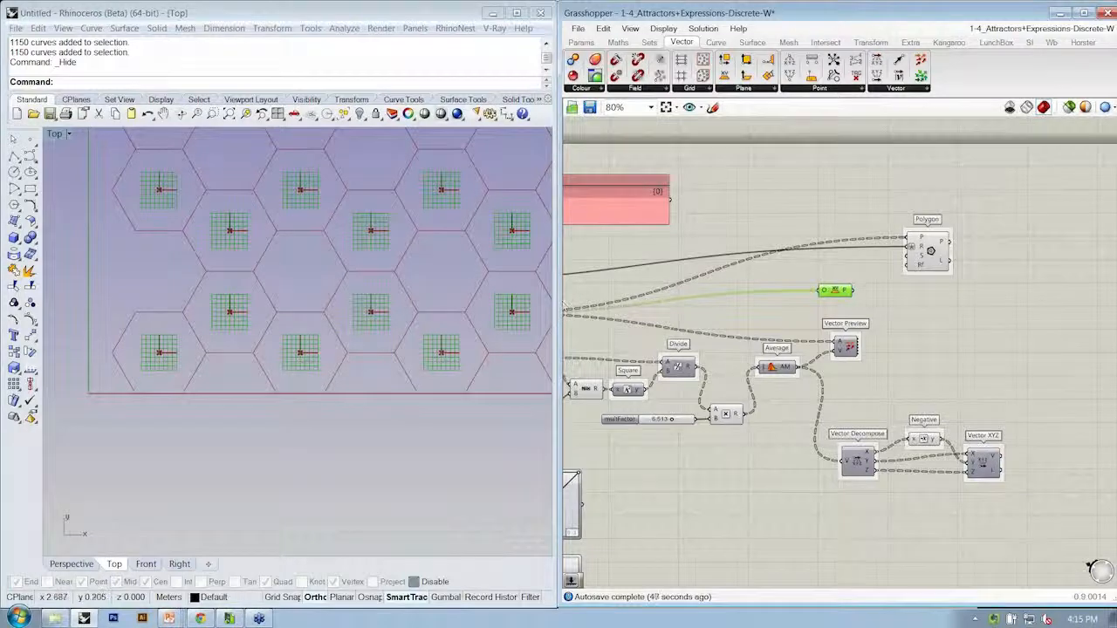
Turn on the preview of the Vector Preview component and compare its arrows with the XY planes in the Top view
right_click(850, 345)
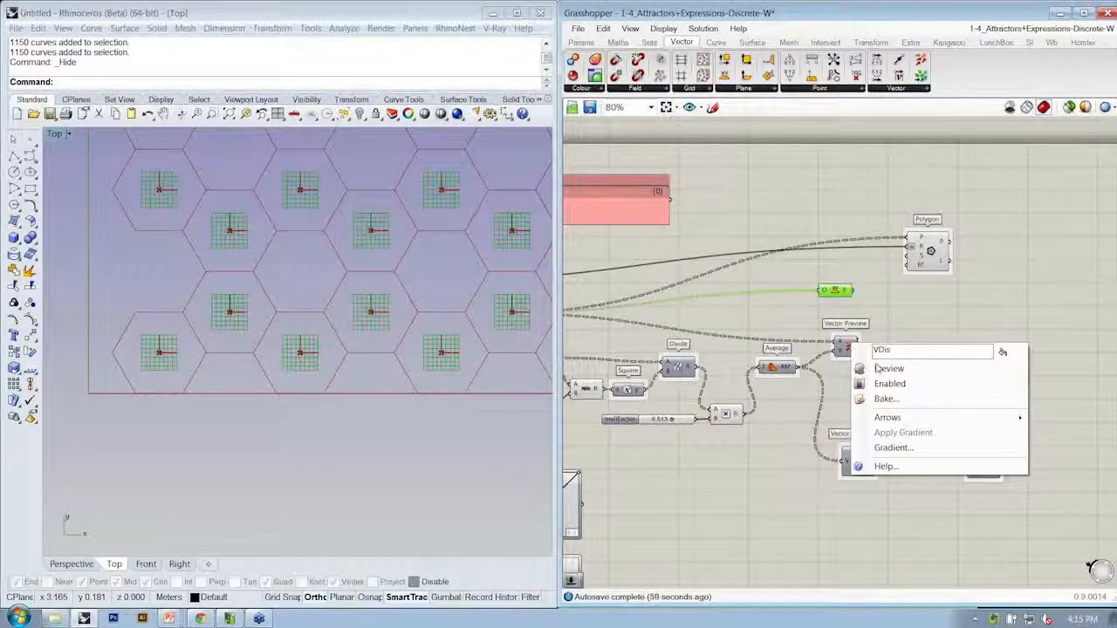
left_click(877, 368)
scroll(205, 400, "down", 4)
right_click_drag(202, 349, 153, 462)
scroll(353, 349, "down", 6)
right_click_drag(366, 325, 211, 327)
scroll(288, 248, "up", 10)
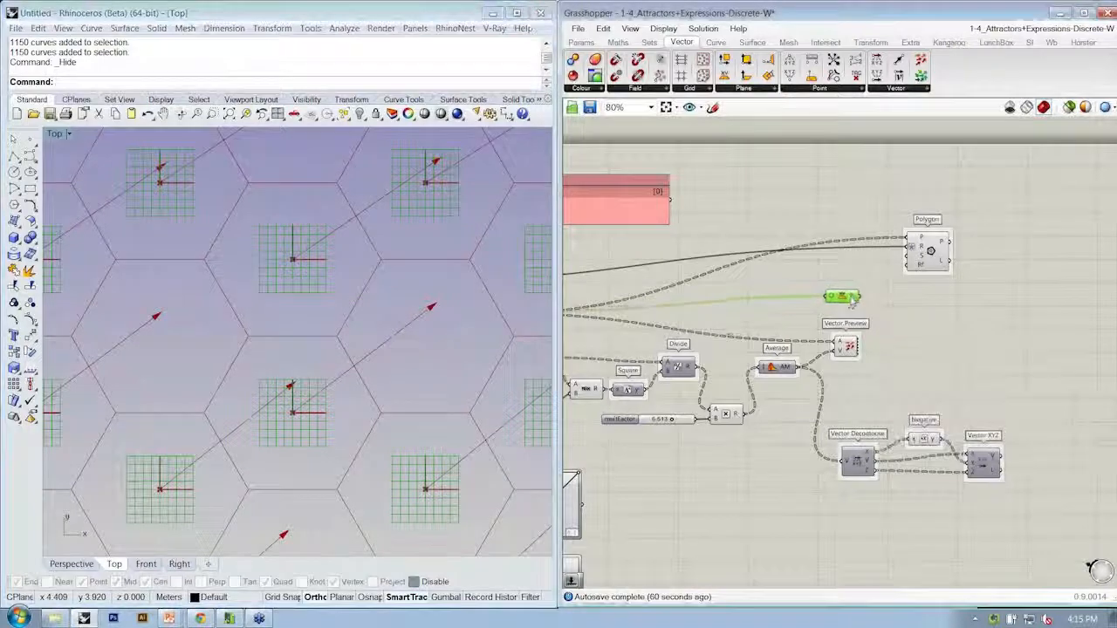
Label the group around the XY Plane component "XY Planes"
scroll(845, 292, "up", 3)
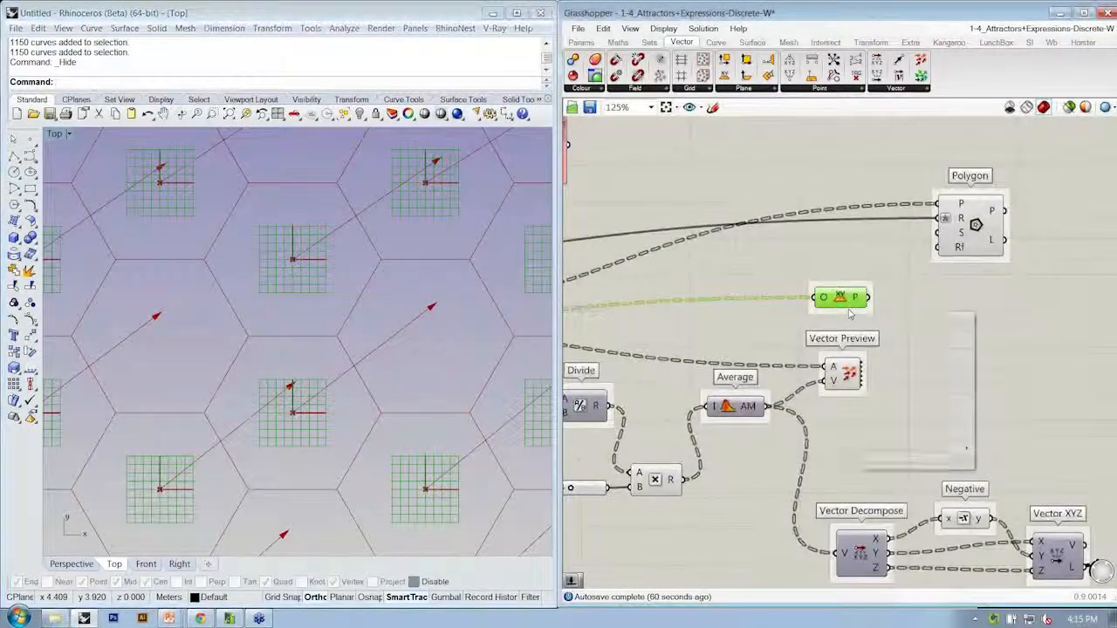
right_click(851, 315)
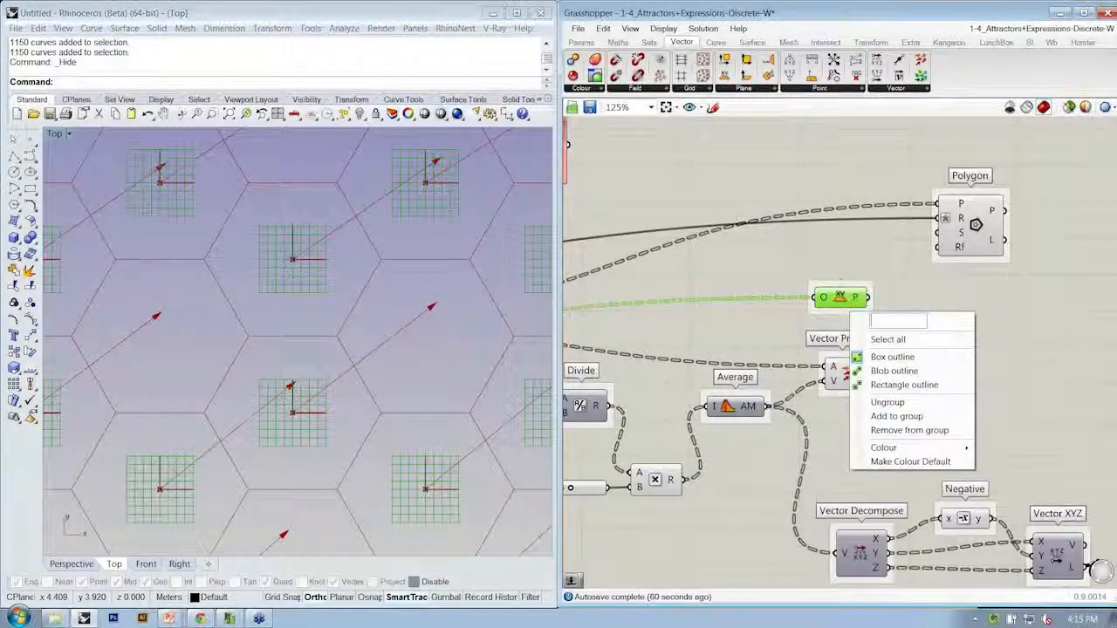
type("XY Planes")
key("Return")
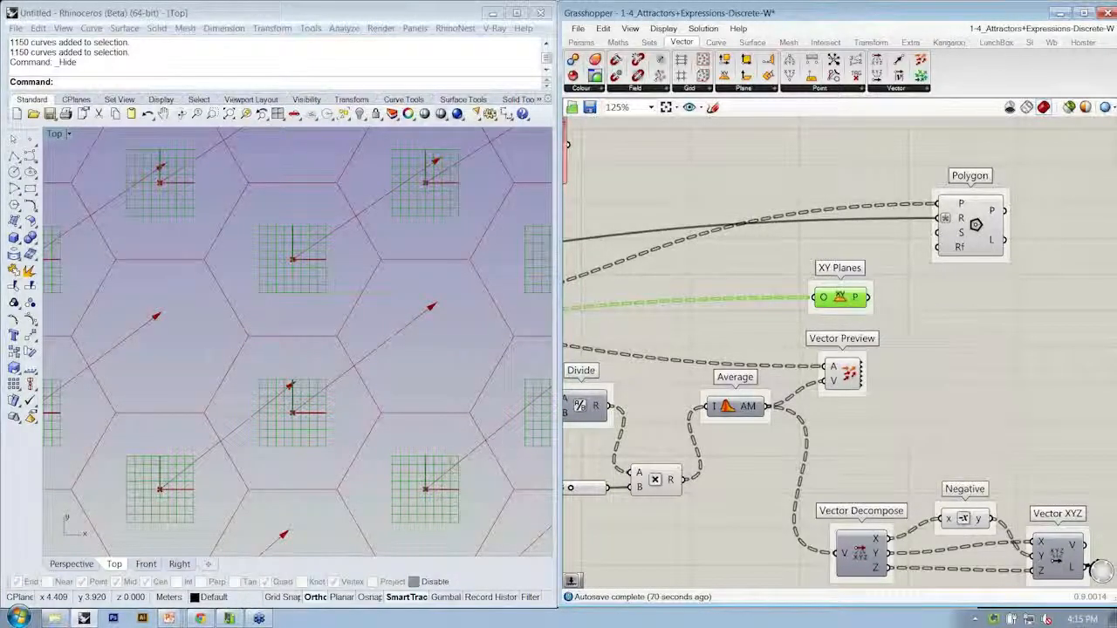
Add an Align Plane component beside the XY Planes group, below the Polygon component
left_click(738, 89)
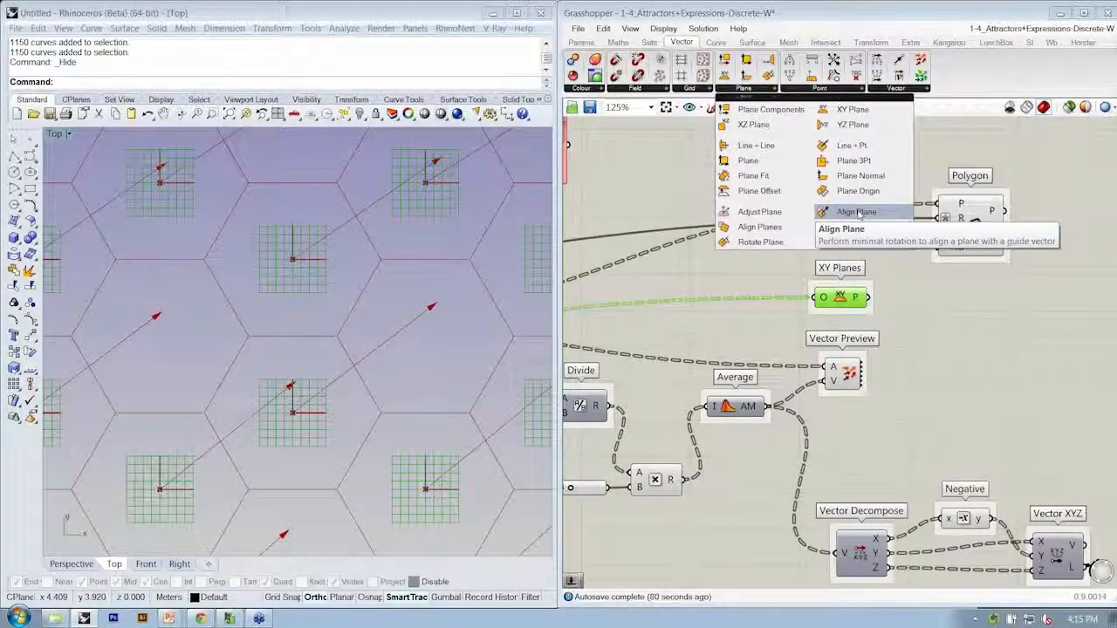
left_click_drag(857, 213, 957, 349)
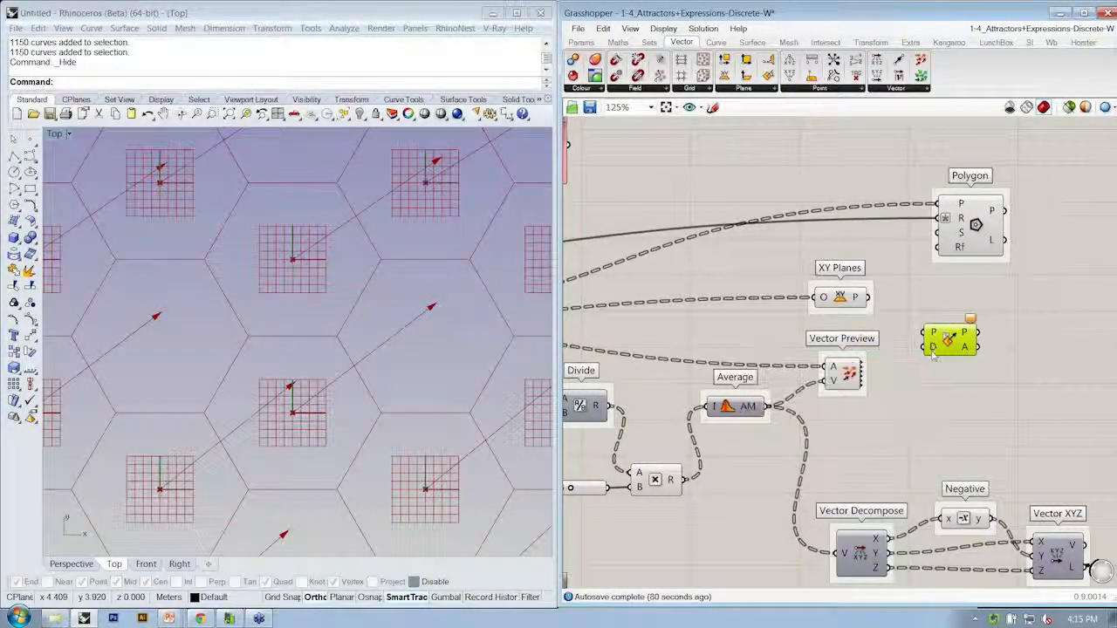
left_click_drag(957, 348, 958, 332)
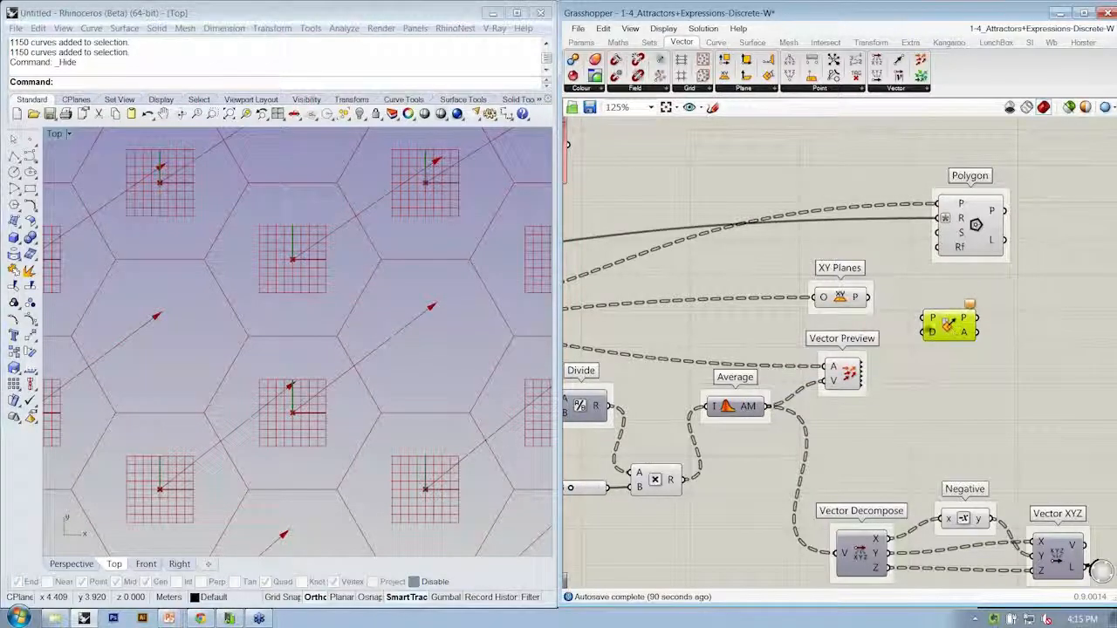
Connect the XY planes to Align Plane's plane input and the Average output to its direction input, moving Vector Preview aside
left_click_drag(867, 298, 916, 336)
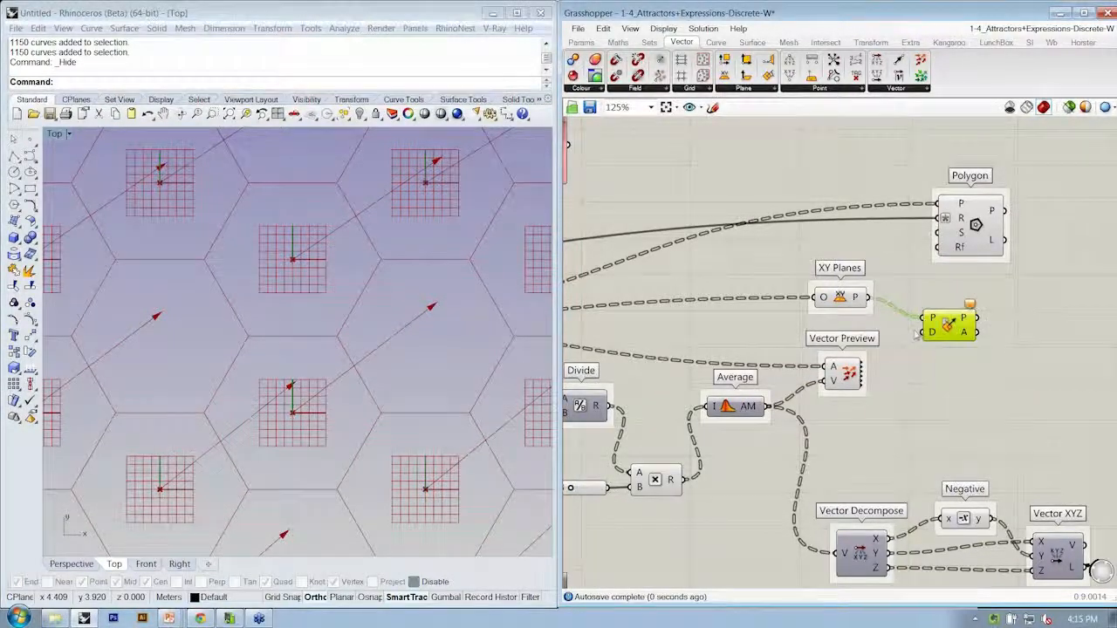
left_click_drag(847, 376, 825, 358)
left_click_drag(773, 410, 958, 366)
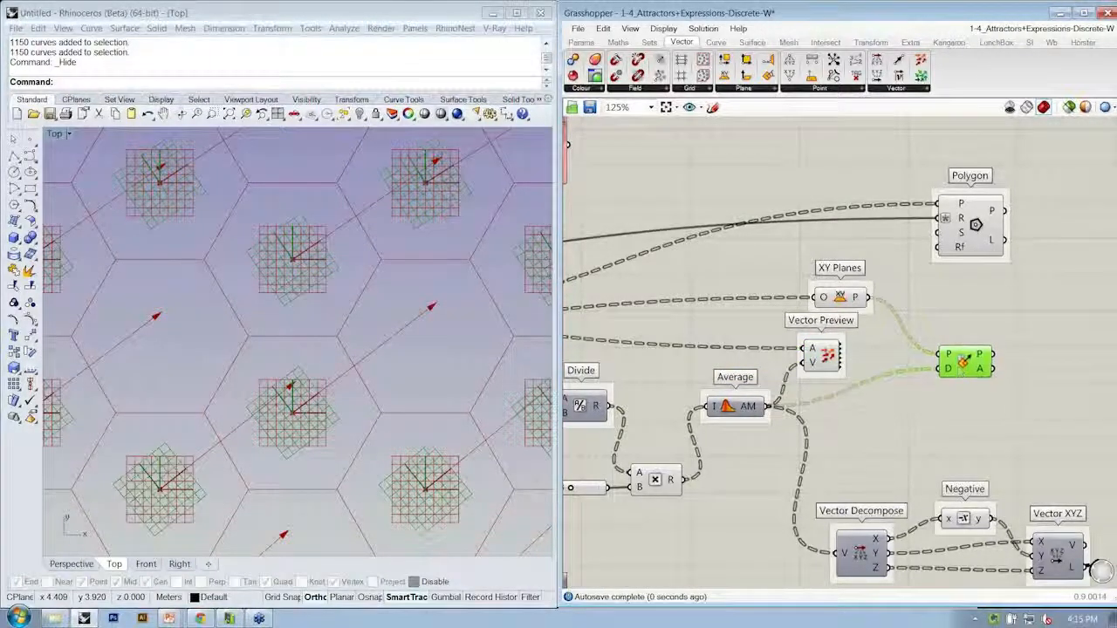
Turn off the preview of the Vector Preview component and inspect the aligned planes across the hexagon grid in the Top view
left_click_drag(836, 301, 829, 294)
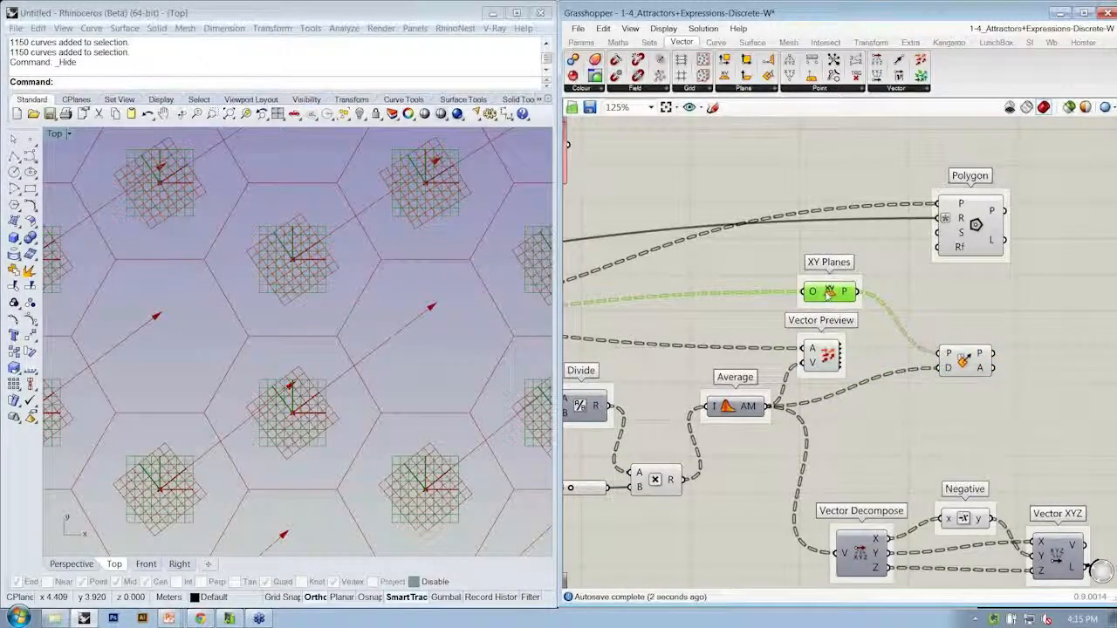
right_click_drag(832, 294, 836, 295)
right_click(913, 297)
scroll(316, 324, "down", 5)
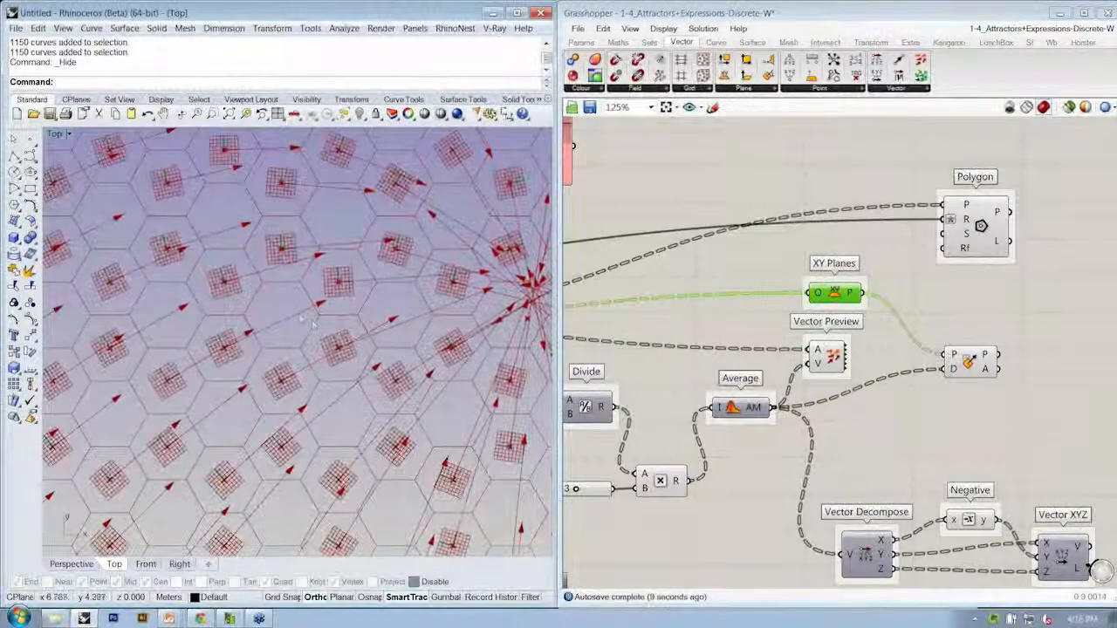
right_click(835, 353)
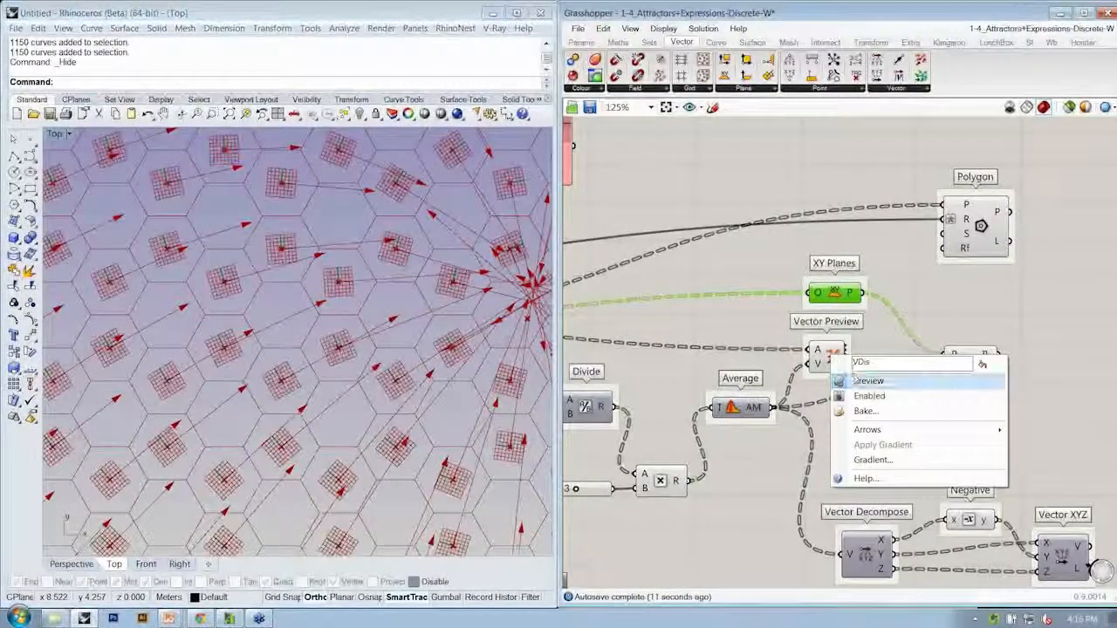
left_click(869, 379)
scroll(340, 345, "down", 3)
scroll(340, 345, "down", 3)
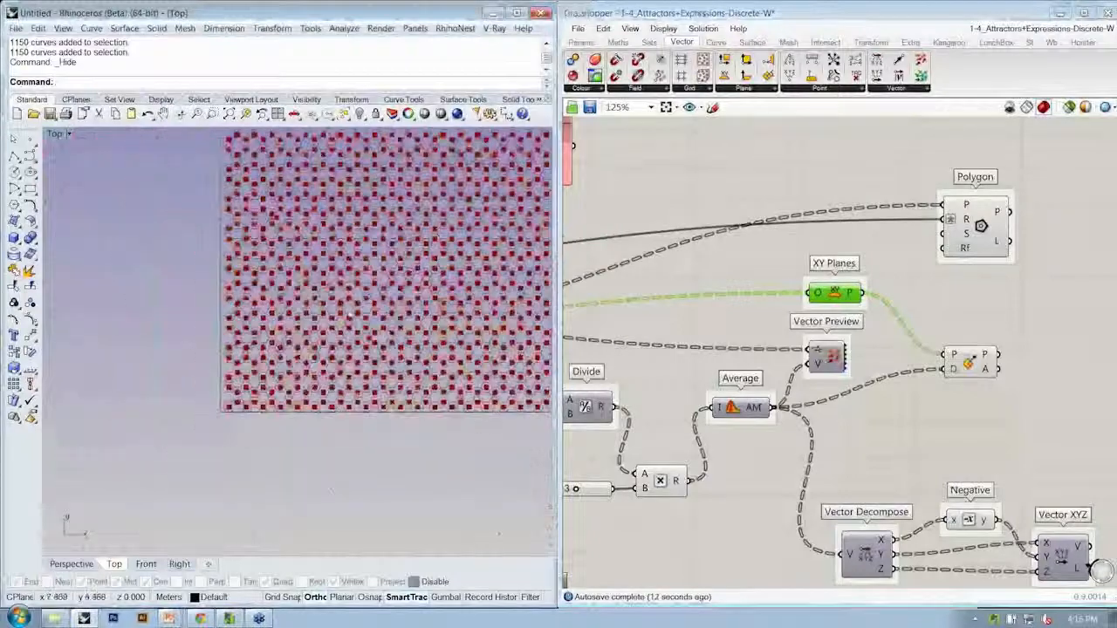
scroll(222, 379, "up", 6)
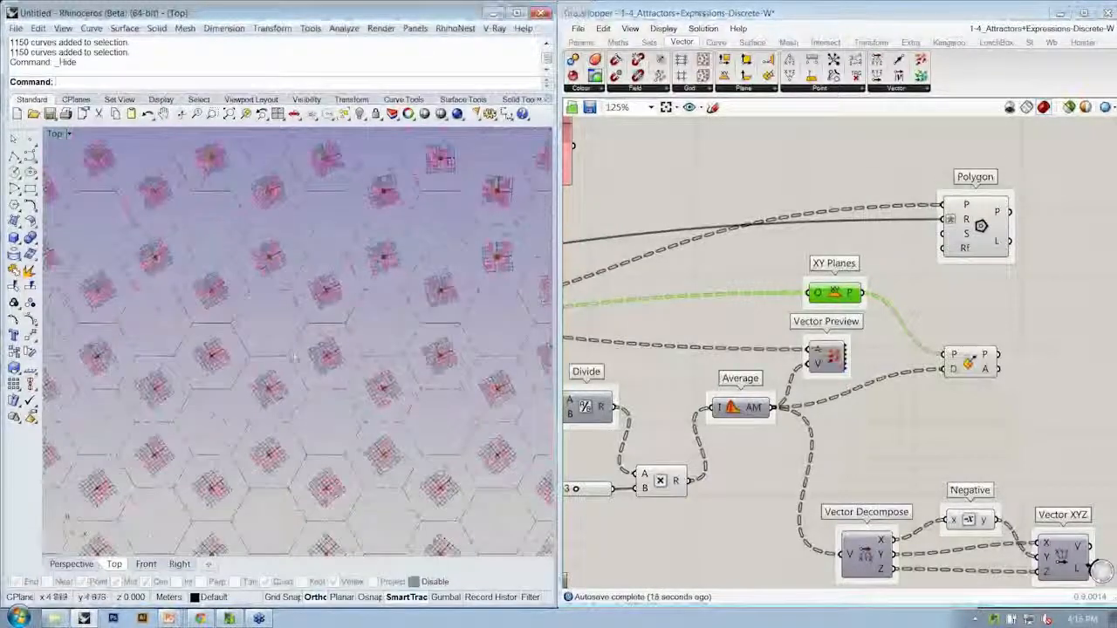
Label the group around the Align Plane component "Align Plane" and adjust its position below Polygon
left_click(969, 371)
left_click_drag(968, 371, 958, 365)
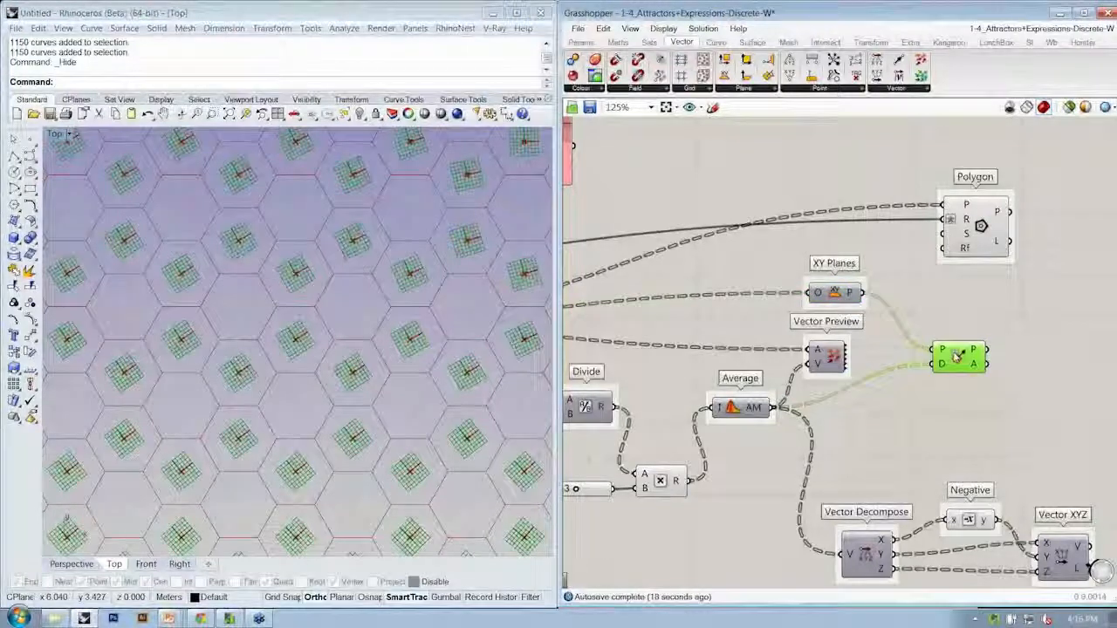
right_click(956, 377)
type("Align Plane")
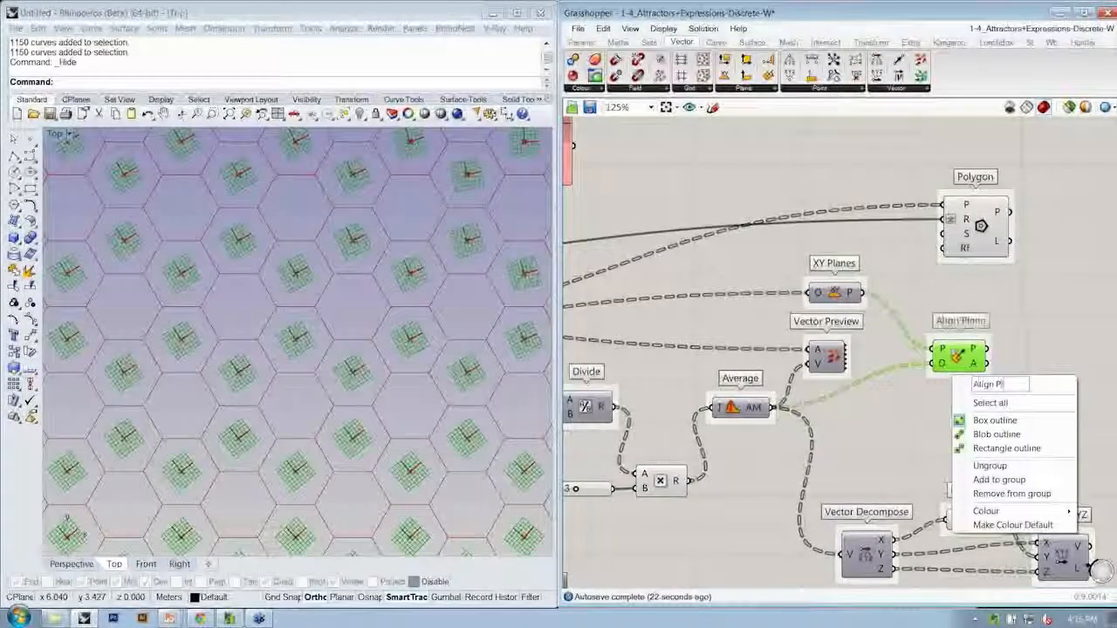
key("Return")
right_click_drag(1056, 237, 991, 236)
left_click(908, 229)
right_click_drag(997, 288, 893, 283)
left_click(859, 272)
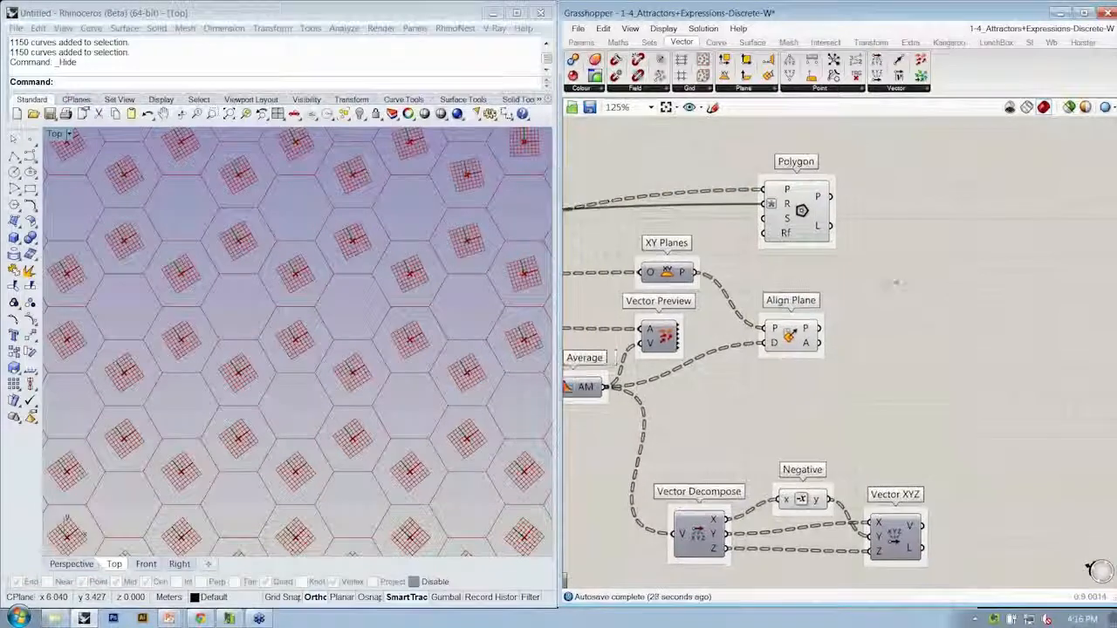
mouse_move(797, 336)
left_mouse_down()
mouse_move(729, 328)
mouse_move(801, 328)
left_mouse_up()
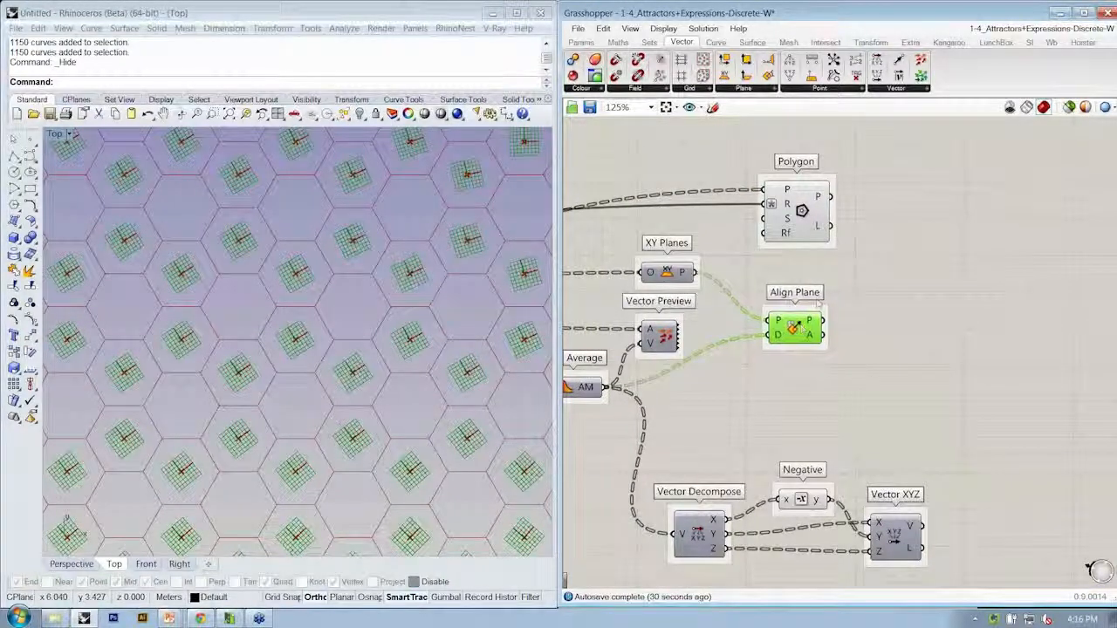
left_click_drag(496, 411, 500, 360)
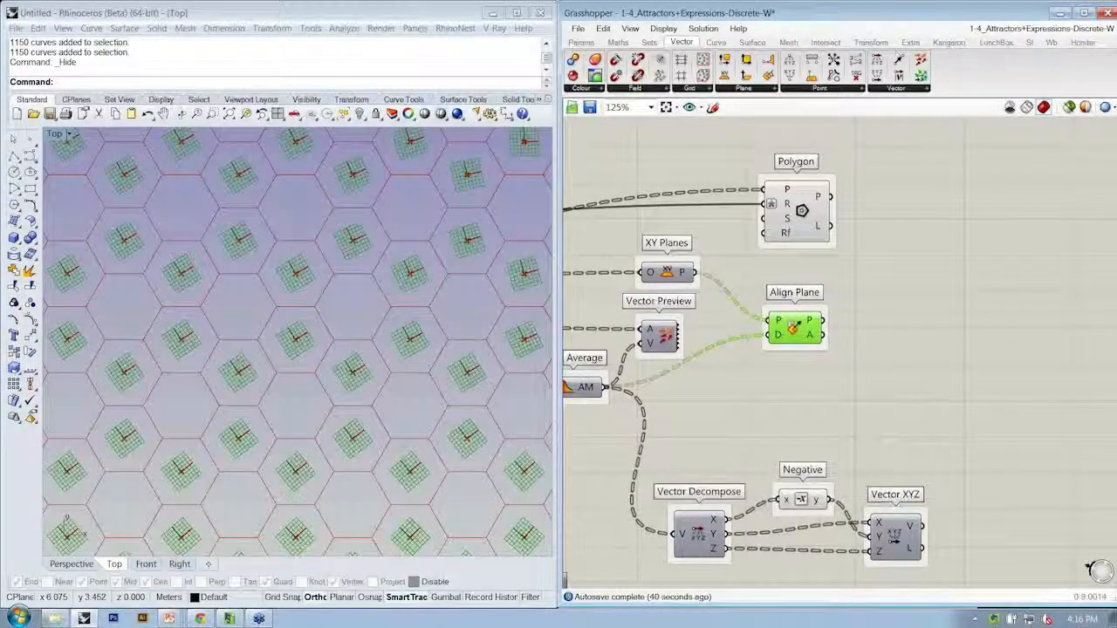
Add a Scale NU component beyond the Align Plane component, with free space between them
left_click(873, 42)
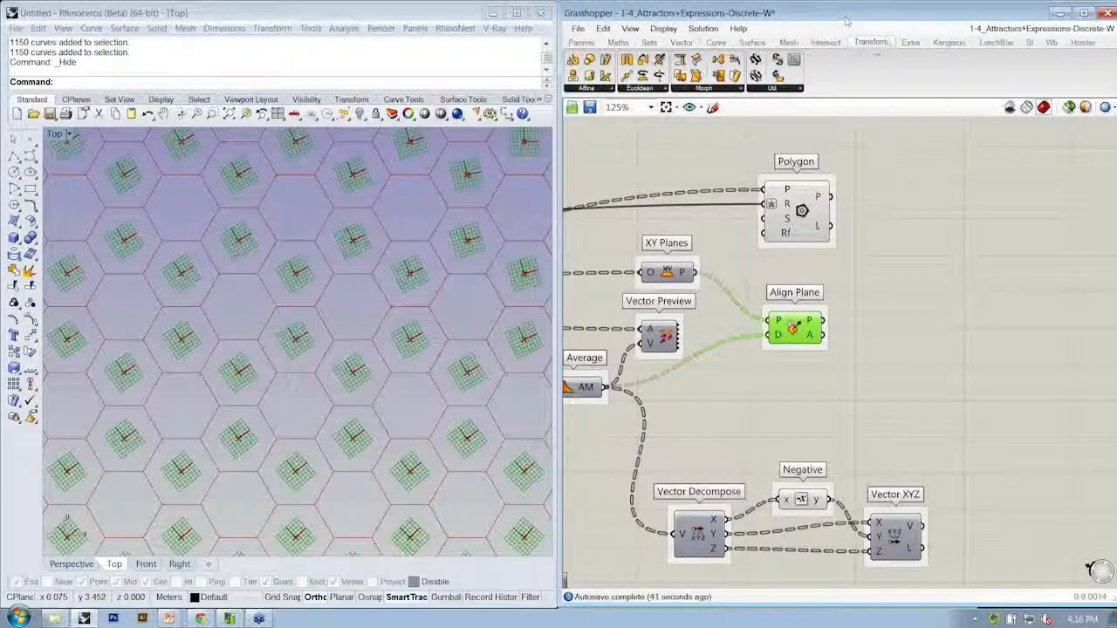
left_click(603, 89)
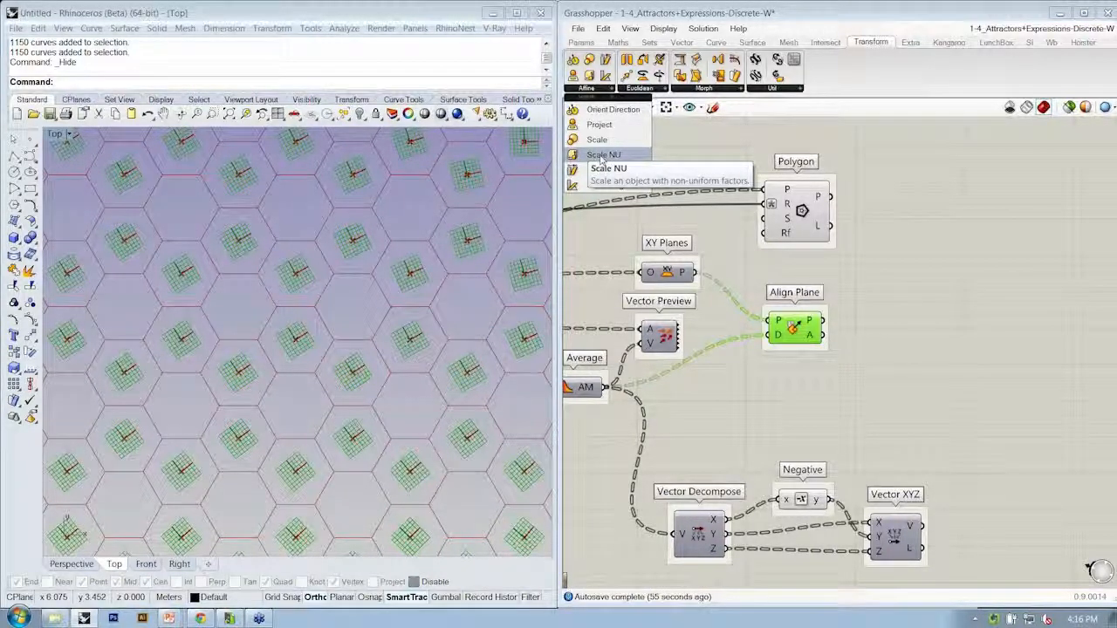
left_click(601, 156)
left_click(950, 335)
right_click_drag(911, 315, 993, 304)
left_click_drag(1041, 341, 1042, 327)
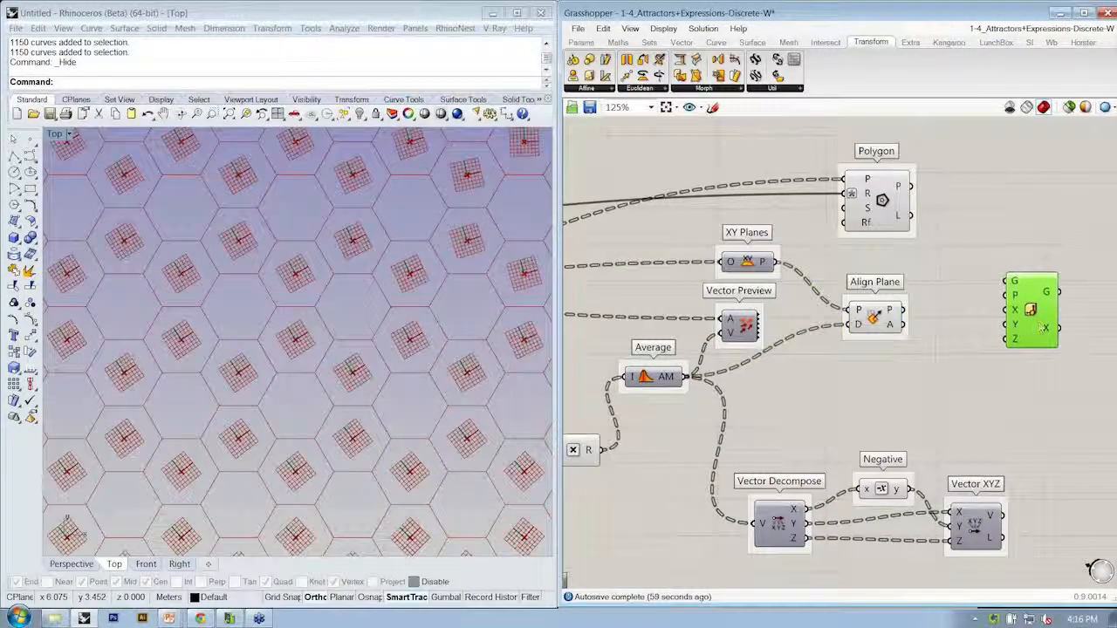
Highlight the Align Plane component's planes in the viewport and look up Align Plane among the plane components
left_click(886, 201)
left_click(889, 323)
right_click_drag(348, 358, 365, 346)
left_click(681, 42)
left_click(744, 88)
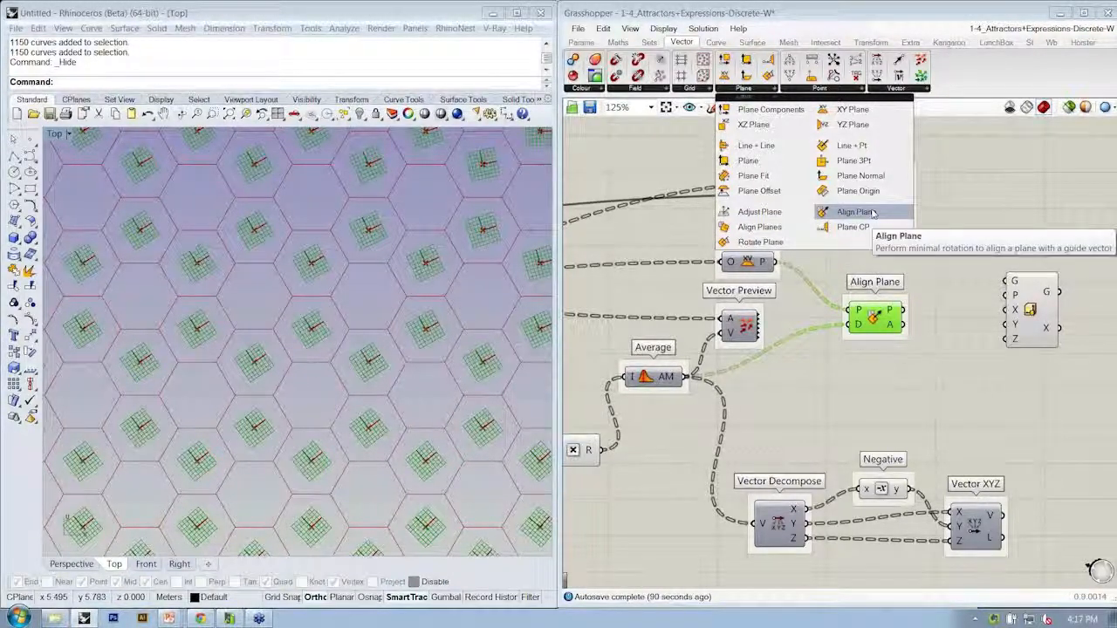
left_click(980, 227)
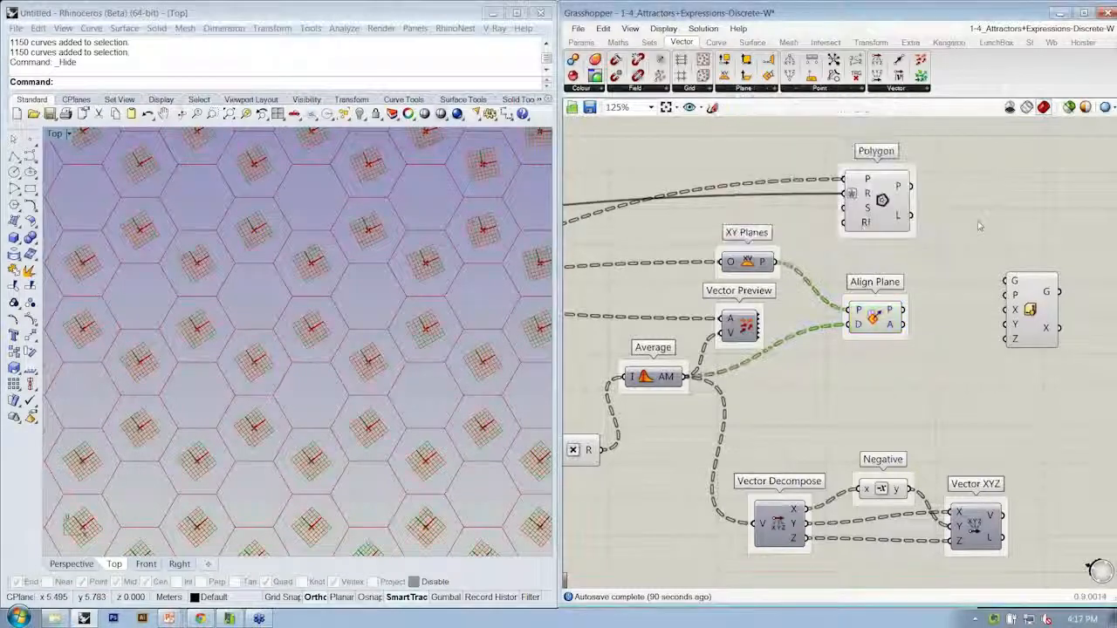
Label the group around the non-uniform scale component "Scale NU", correcting the mistyped last letter
right_click_drag(980, 229, 901, 248)
left_click_drag(800, 337, 815, 333)
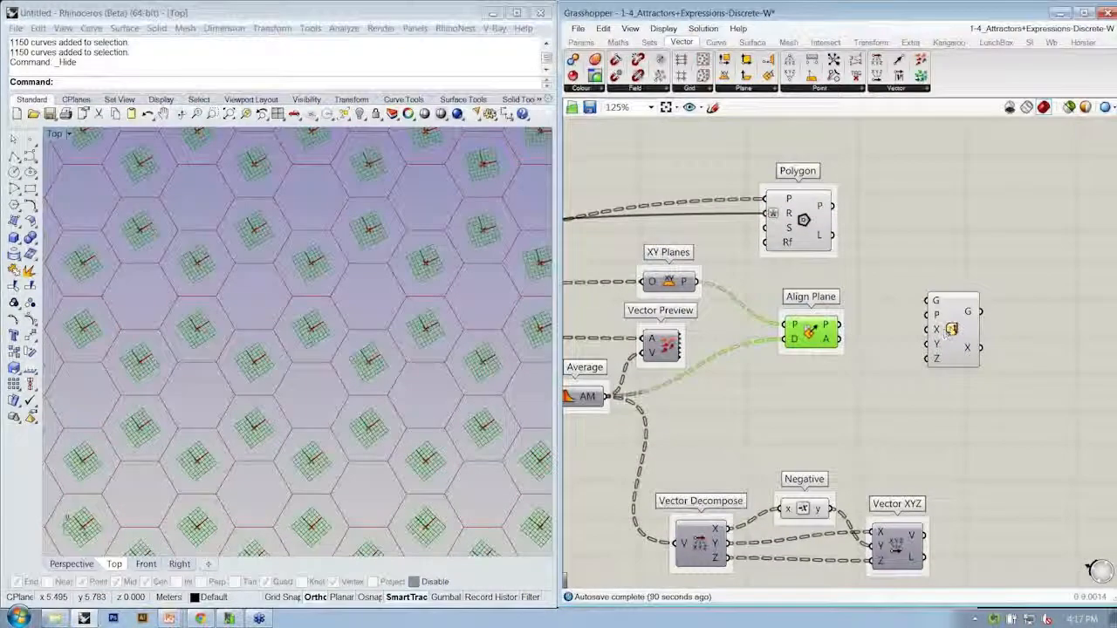
left_click(951, 336)
right_click(963, 376)
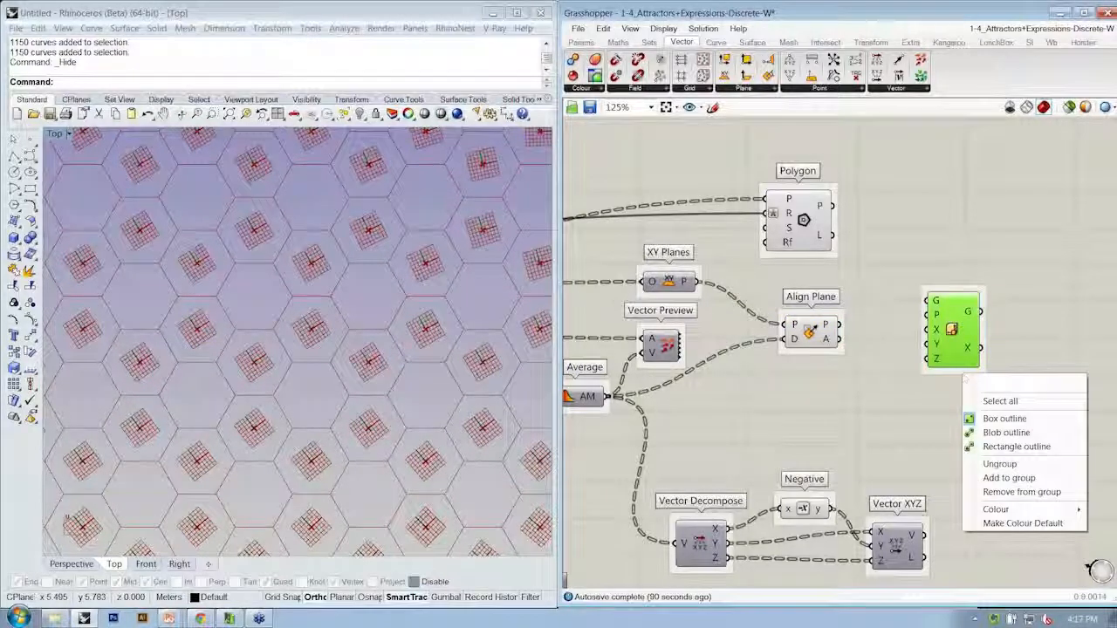
type("Scale NU")
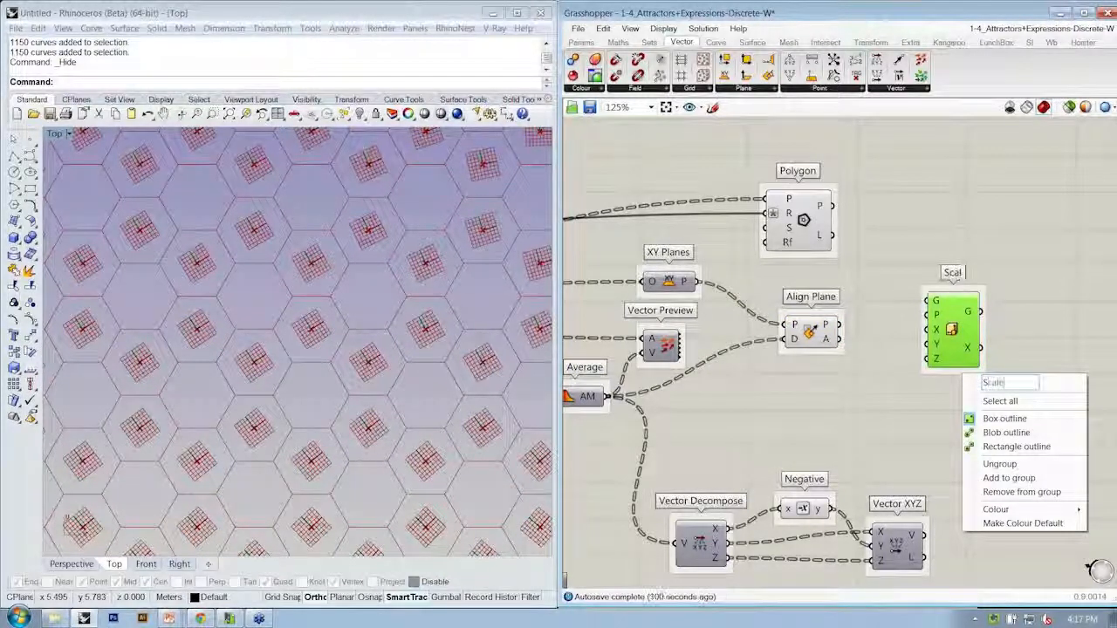
key("Return")
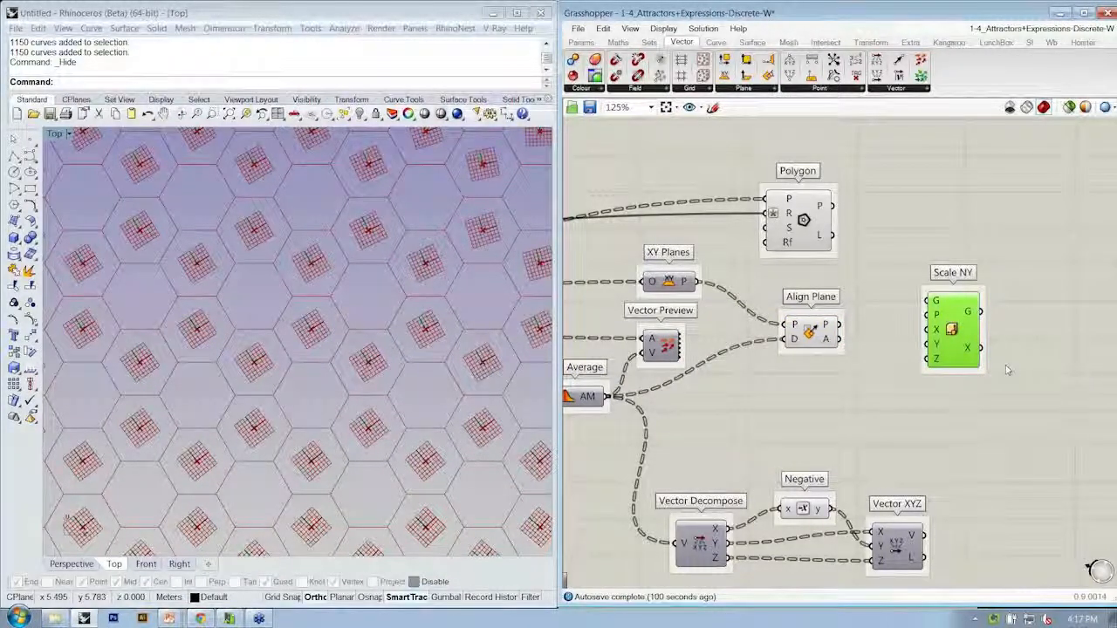
scroll(967, 349, "up", 1)
right_click(1012, 290)
left_click(1017, 292)
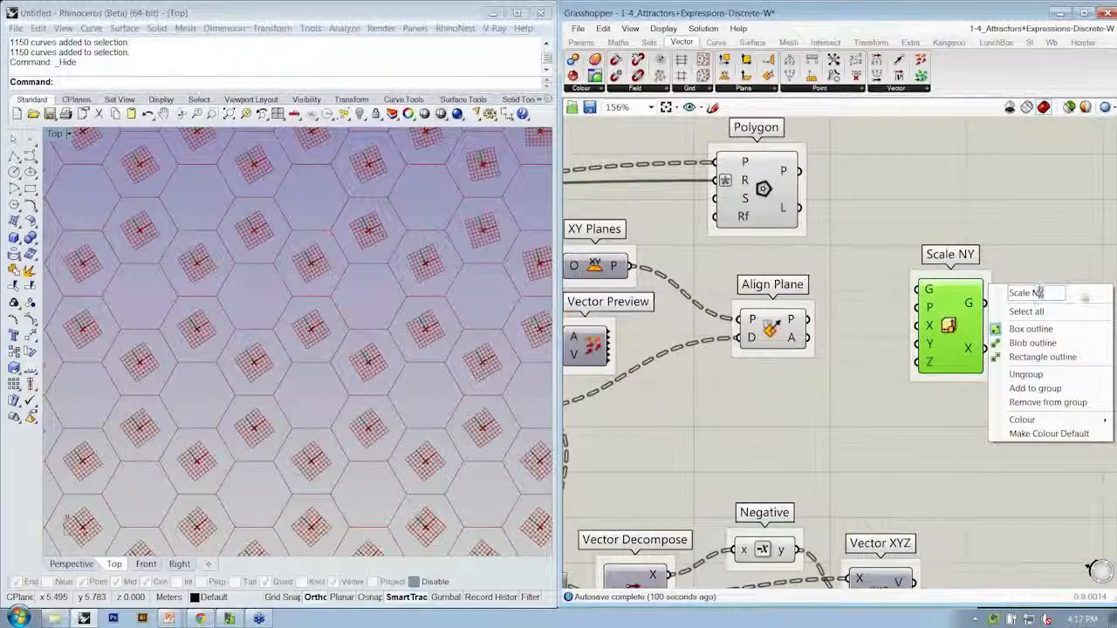
key("BackSpace")
type("U")
left_click(1056, 199)
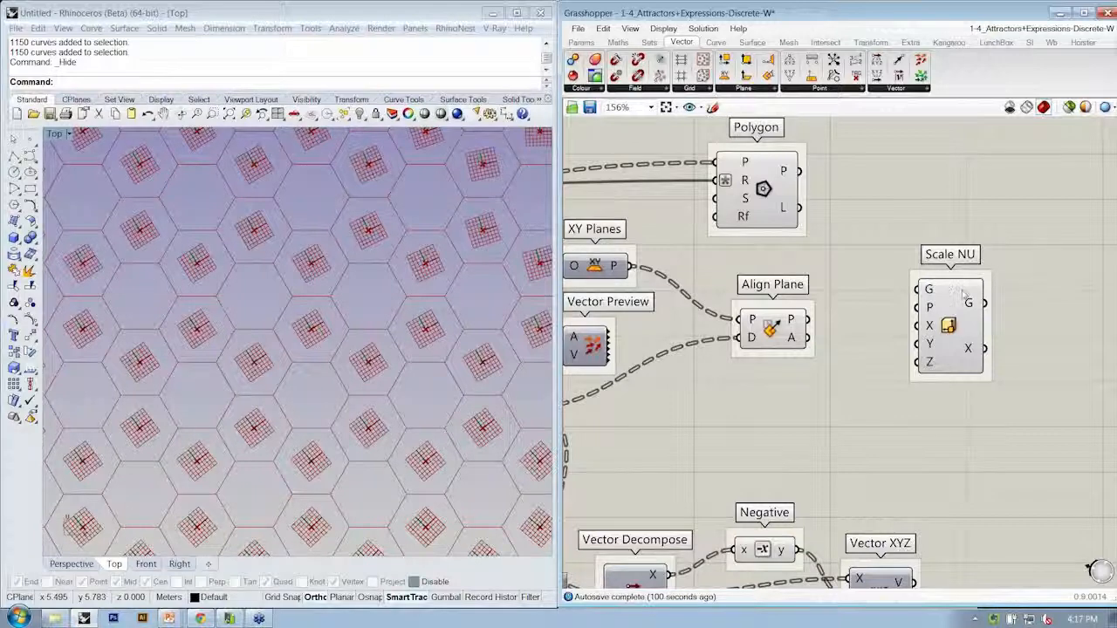
Line up Align Plane under Polygon and move Scale NU farther from it, checking the reference pattern slide in between
right_click_drag(761, 322, 764, 349)
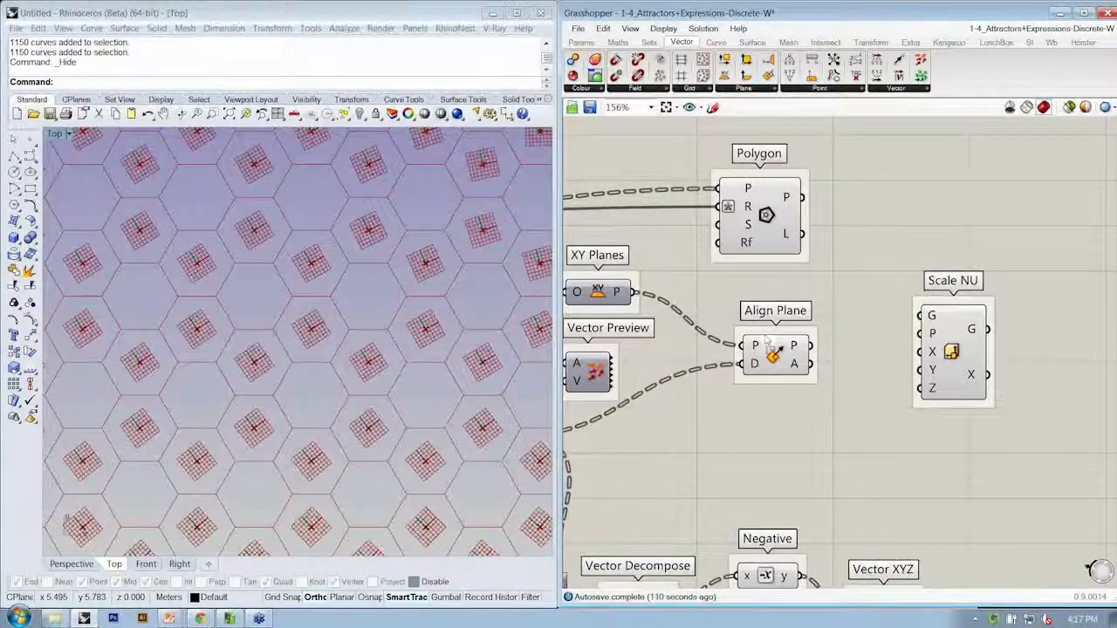
left_click(761, 351)
left_click_drag(959, 347, 948, 360)
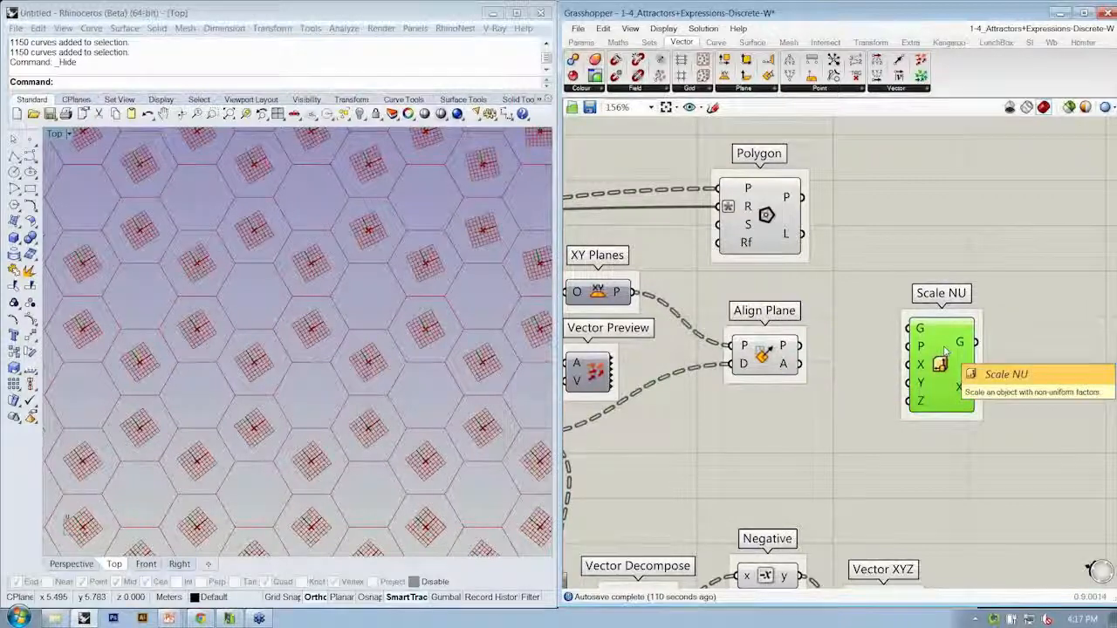
left_click(979, 383)
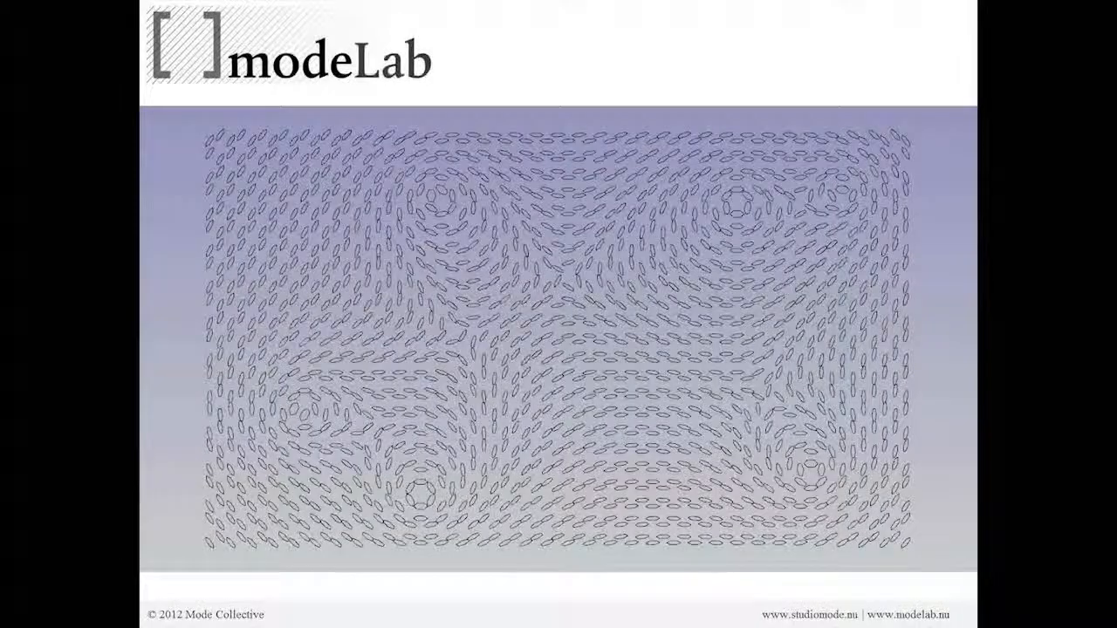
key("alt+Tab")
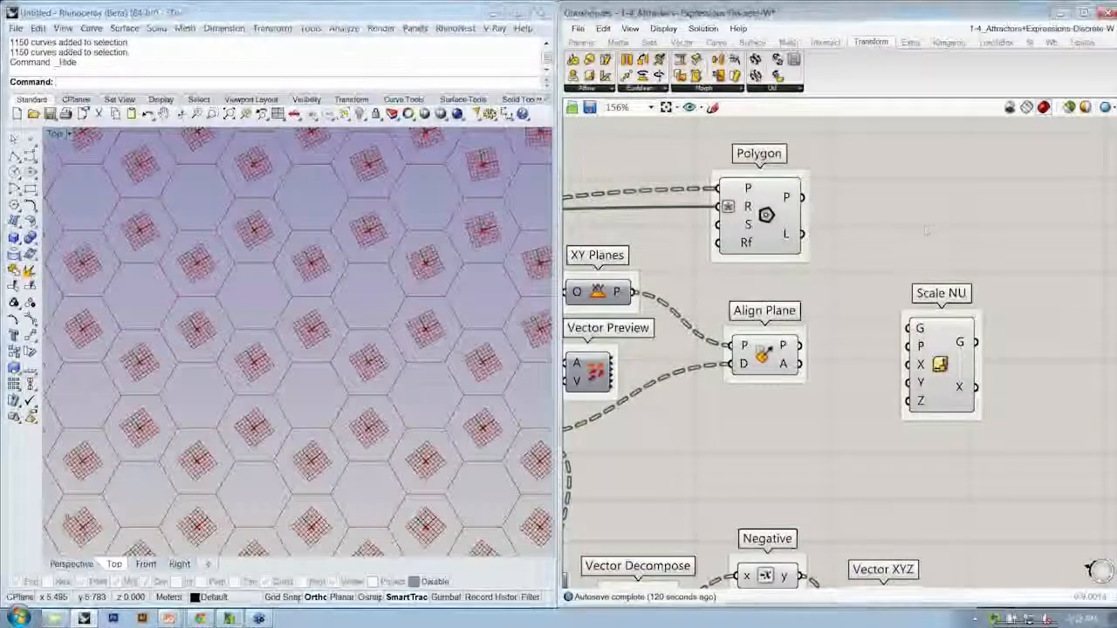
left_click(954, 349)
left_click_drag(954, 349, 962, 339)
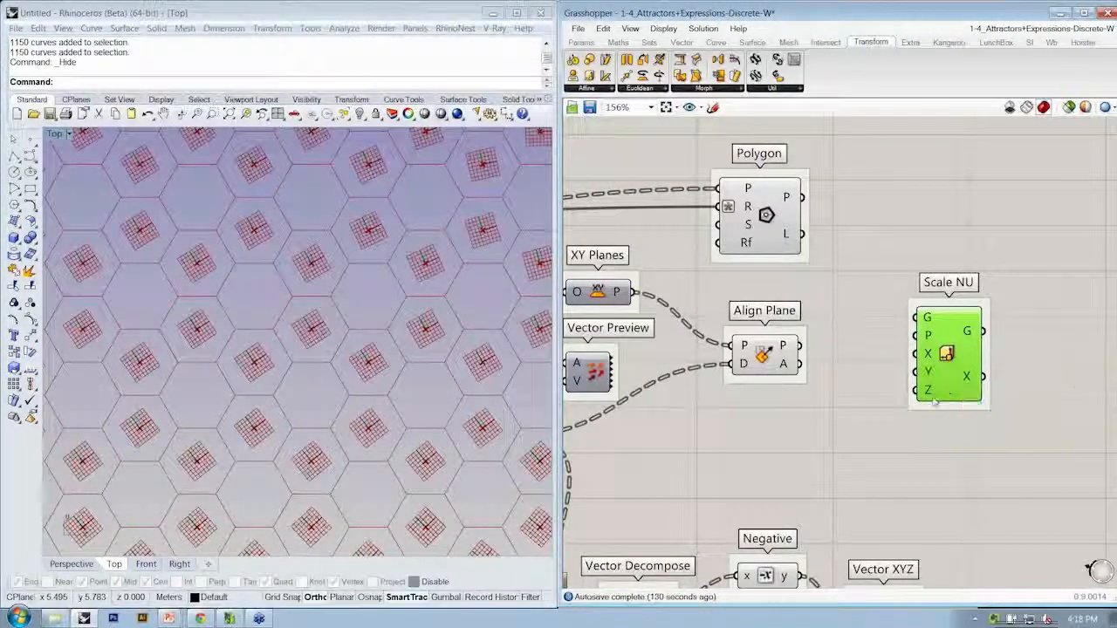
left_click_drag(932, 391, 957, 386)
left_click(916, 269)
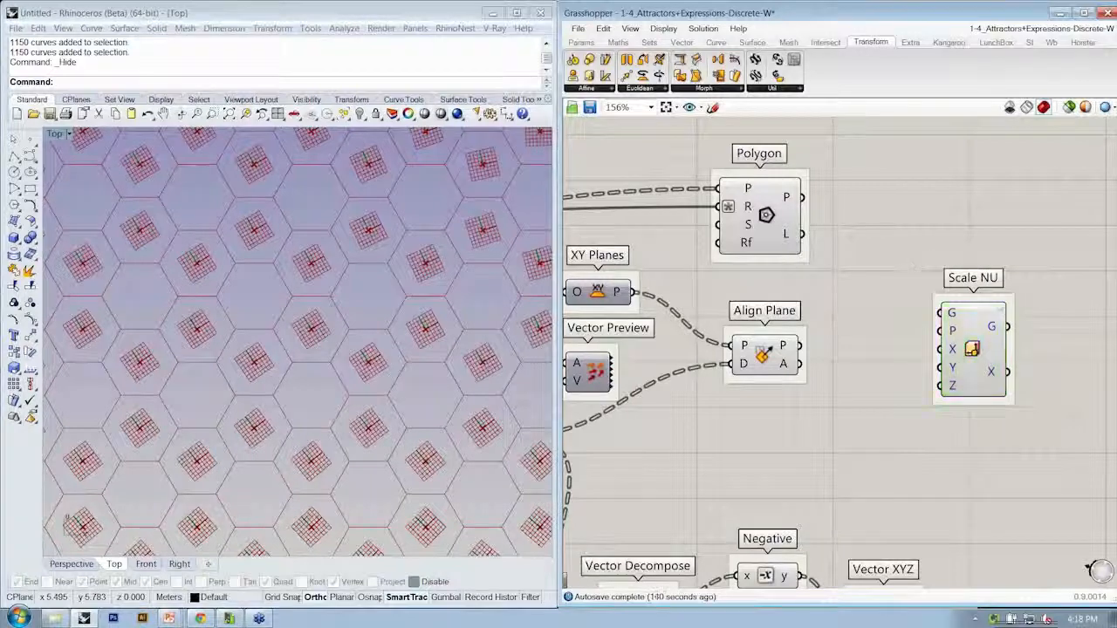
Connect Polygon's P output to Scale NU's geometry input and Align Plane's P output to its plane input
mouse_move(785, 199)
left_click_drag(785, 199, 940, 312)
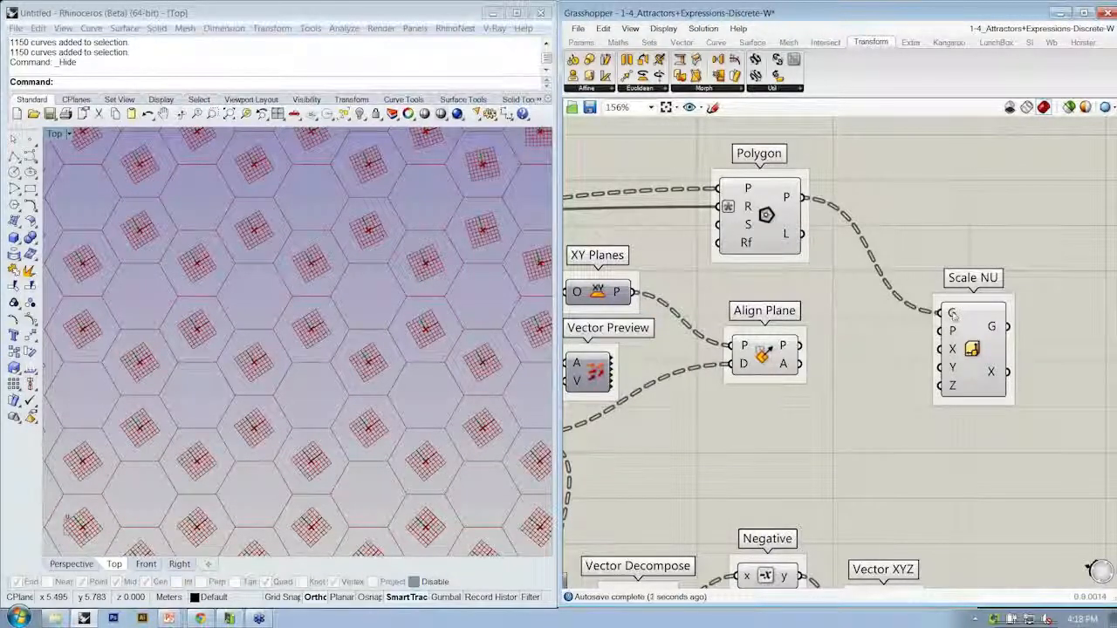
left_click_drag(804, 346, 940, 331)
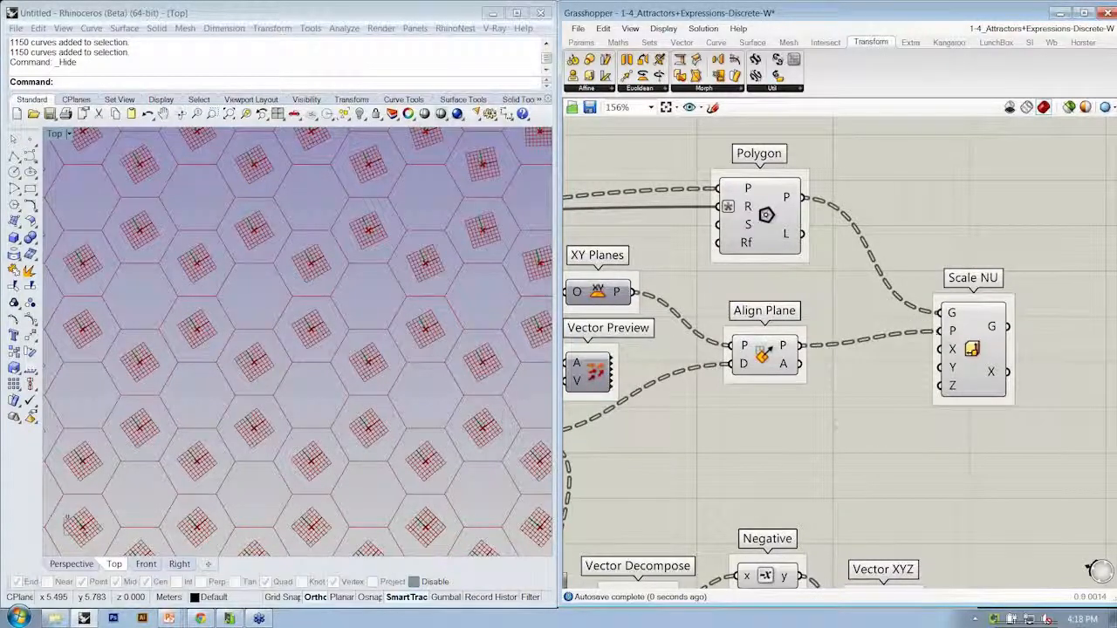
Turn off the preview of the Polygon, XY Planes and Align Plane components together, and reposition Scale NU
scroll(864, 400, "down", 2)
left_click_drag(869, 431, 709, 206)
right_click(775, 196)
left_click(789, 210)
right_click(790, 206)
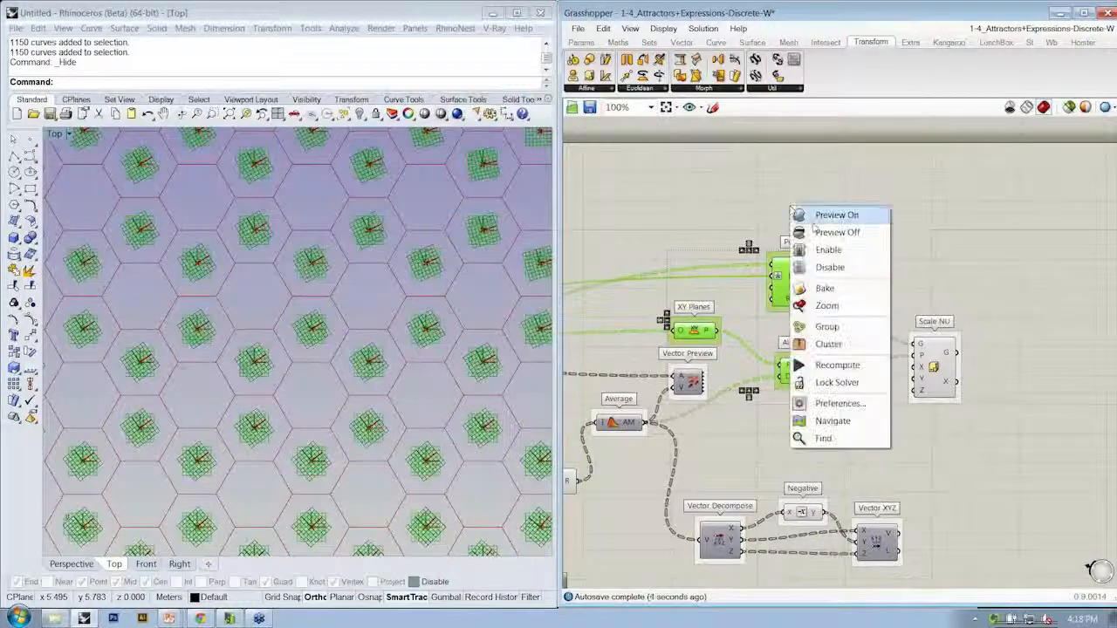
left_click(837, 233)
scroll(868, 343, "up", 3)
left_click_drag(867, 339, 898, 326)
left_click(794, 411)
right_click_drag(795, 411, 850, 410)
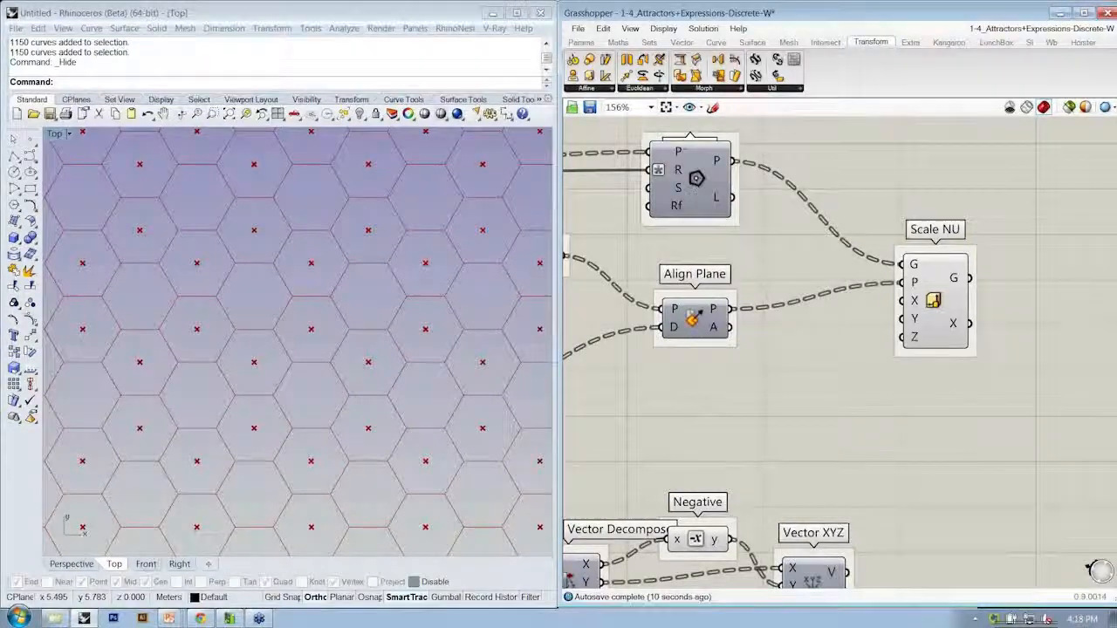
Add a number slider below Align Plane, connect it to Scale NU's Y factor, and raise its value above 0.250
left_click(583, 42)
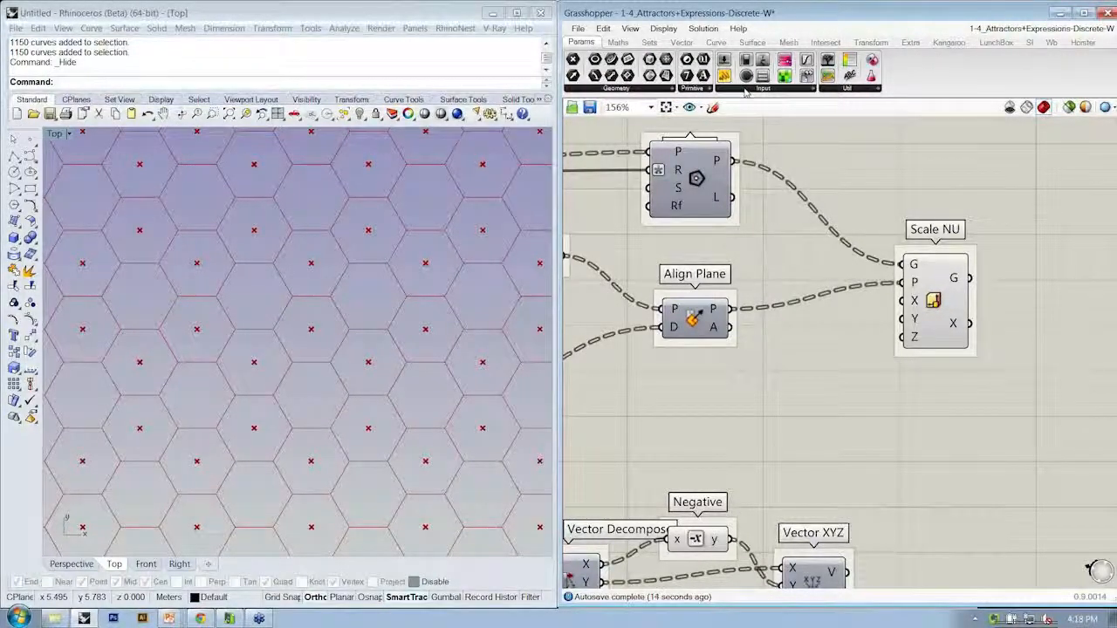
left_click(747, 90)
left_click(757, 110)
left_click(750, 383)
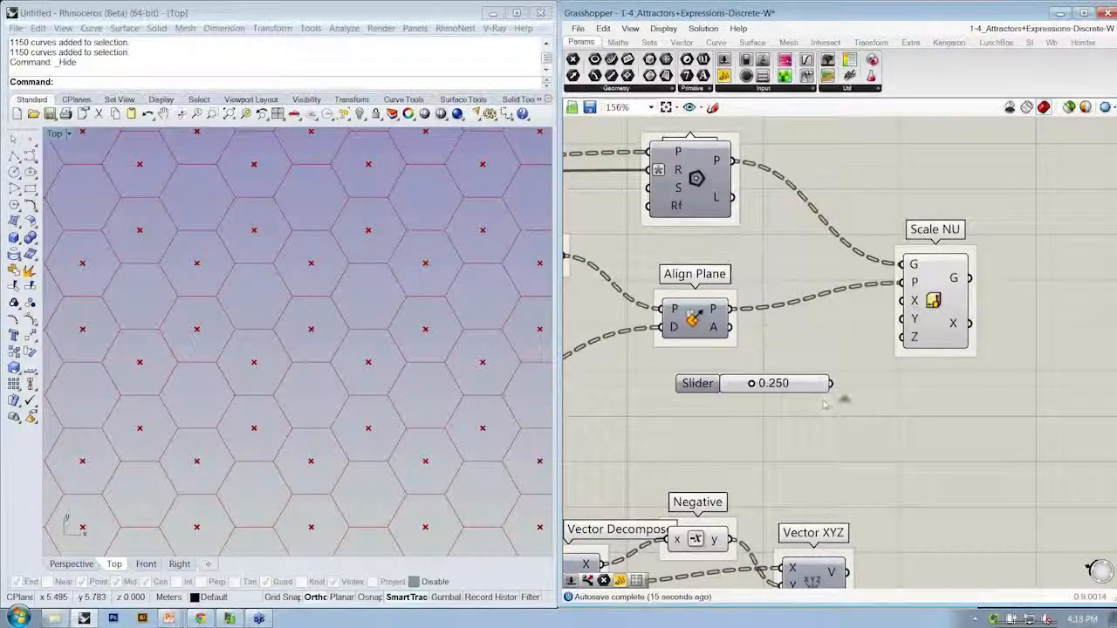
left_click_drag(831, 383, 916, 322)
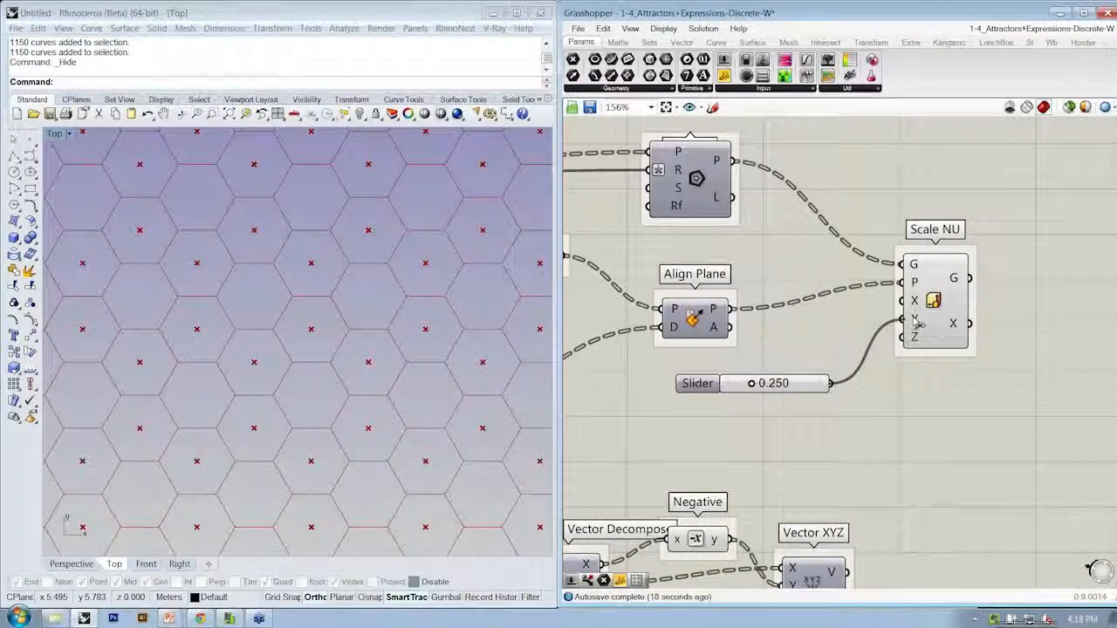
mouse_move(752, 383)
left_mouse_down()
mouse_move(739, 383)
mouse_move(769, 383)
left_mouse_up()
scroll(363, 372, "down", 4)
right_click_drag(369, 317, 263, 362)
Turn off the preview of the grid points and the vector components from Vector 2Pt through Average
right_click_drag(710, 326, 941, 325)
scroll(941, 325, "down", 3)
left_click_drag(871, 420, 640, 268)
right_click(812, 267)
left_click(833, 292)
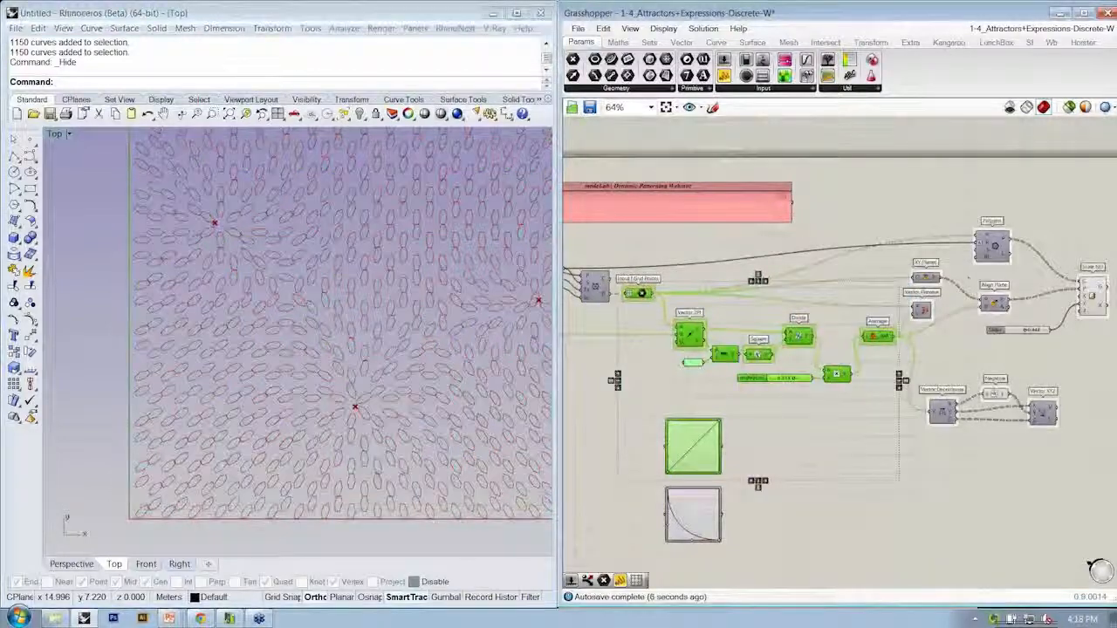
Lower the slider feeding Scale NU's Y factor to 0.211 to make the hexagons narrower
right_click_drag(377, 328, 356, 334)
right_click_drag(281, 354, 268, 371)
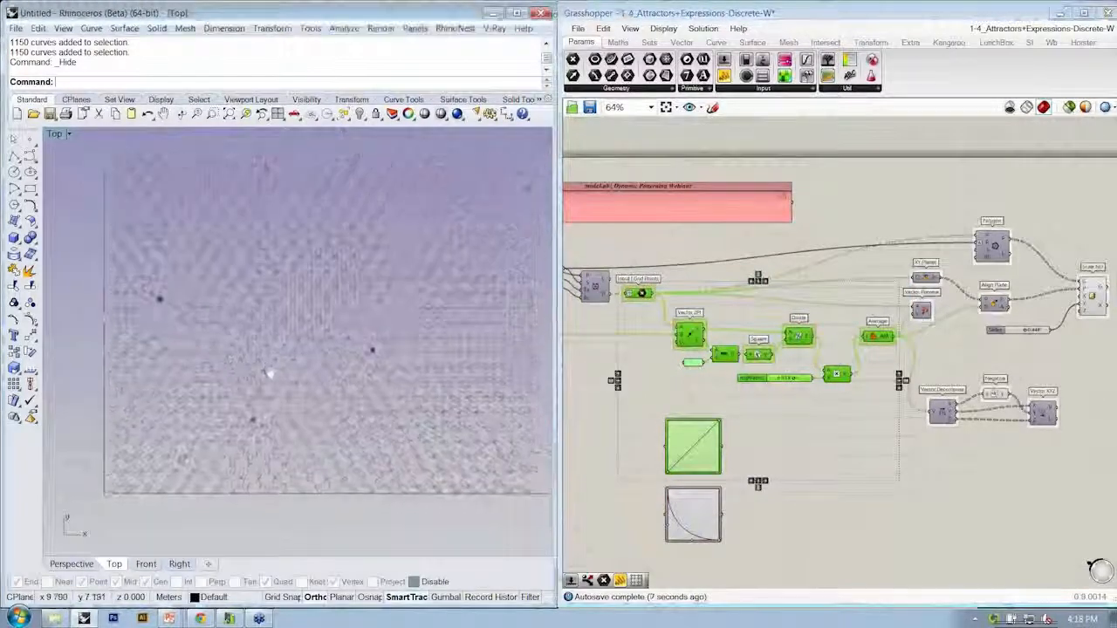
scroll(980, 332, "up", 2)
left_click_drag(986, 330, 975, 330)
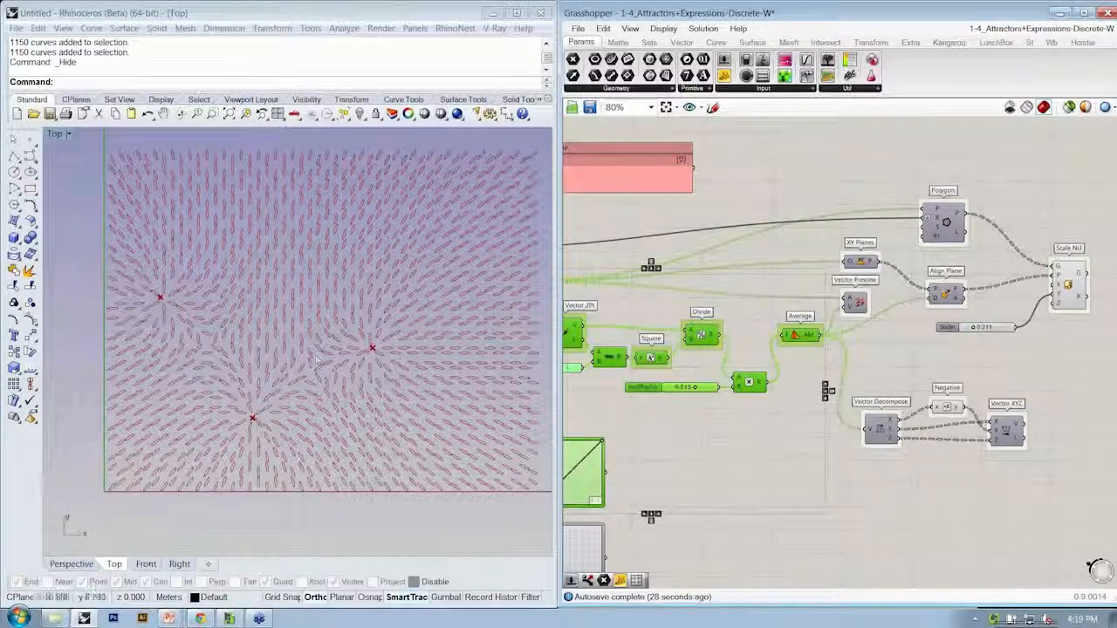
Move the three attractor points to new positions within the hexagon grid in Rhino's Top view
left_click_drag(253, 418, 316, 417)
left_click_drag(371, 349, 316, 265)
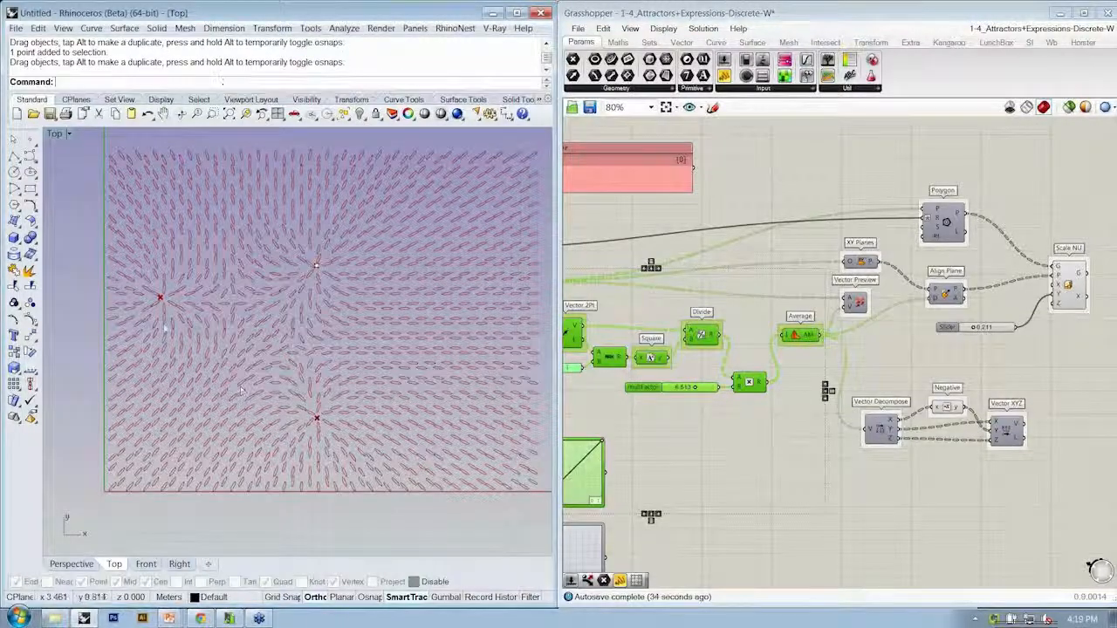
left_click_drag(161, 301, 160, 371)
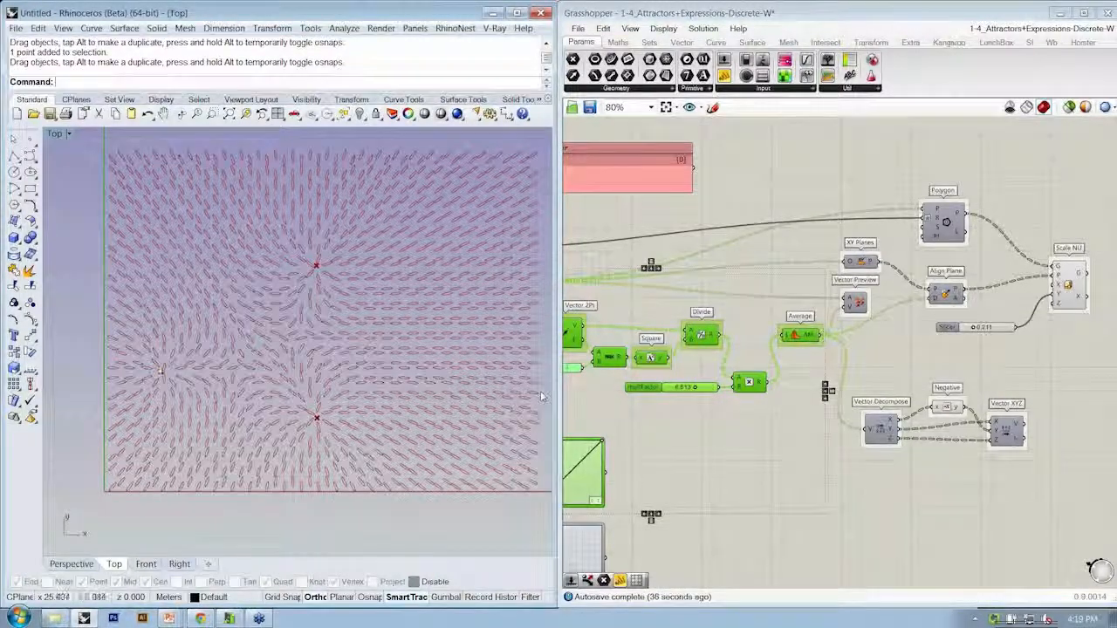
left_click(932, 413)
left_click(1071, 279)
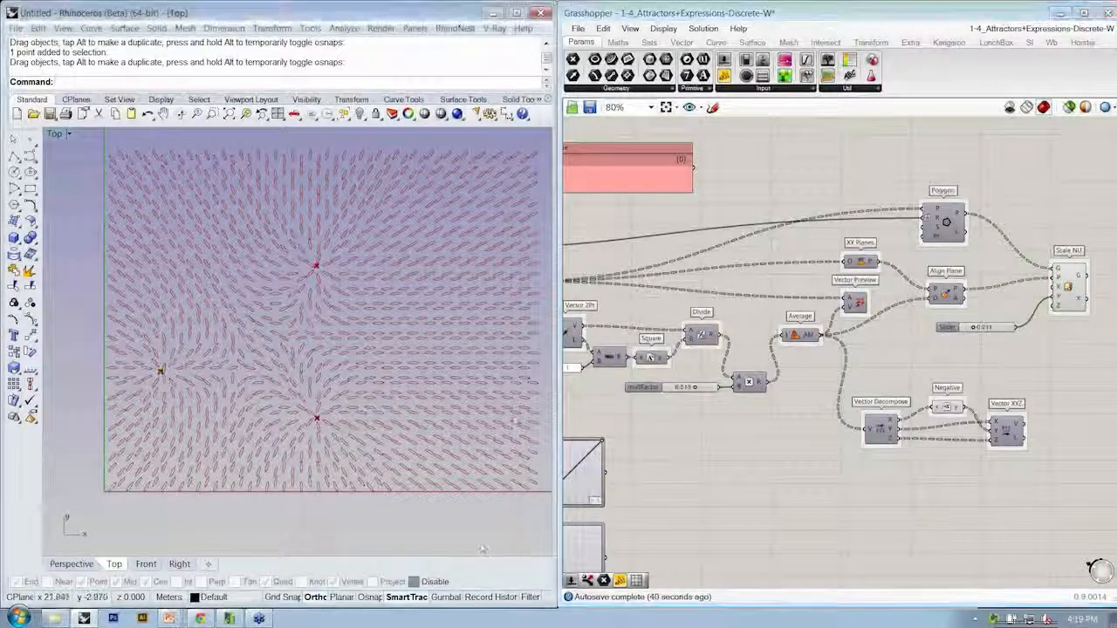
left_click(1069, 293)
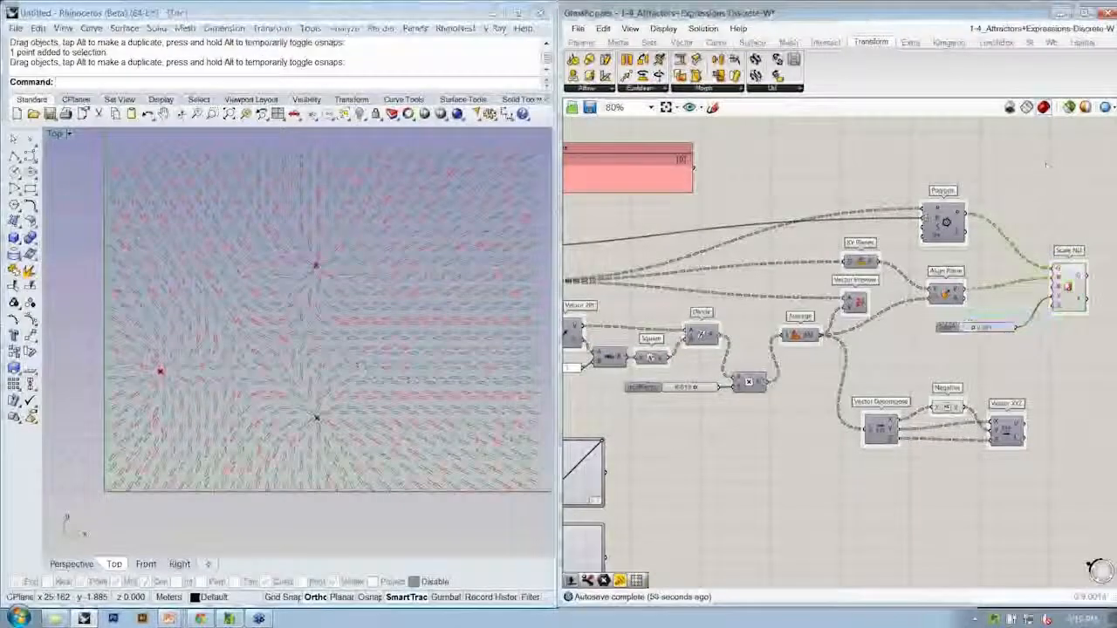
Rename the slider driving Scale NU's Y factor as scaleFactor
right_click_drag(1059, 394, 943, 394)
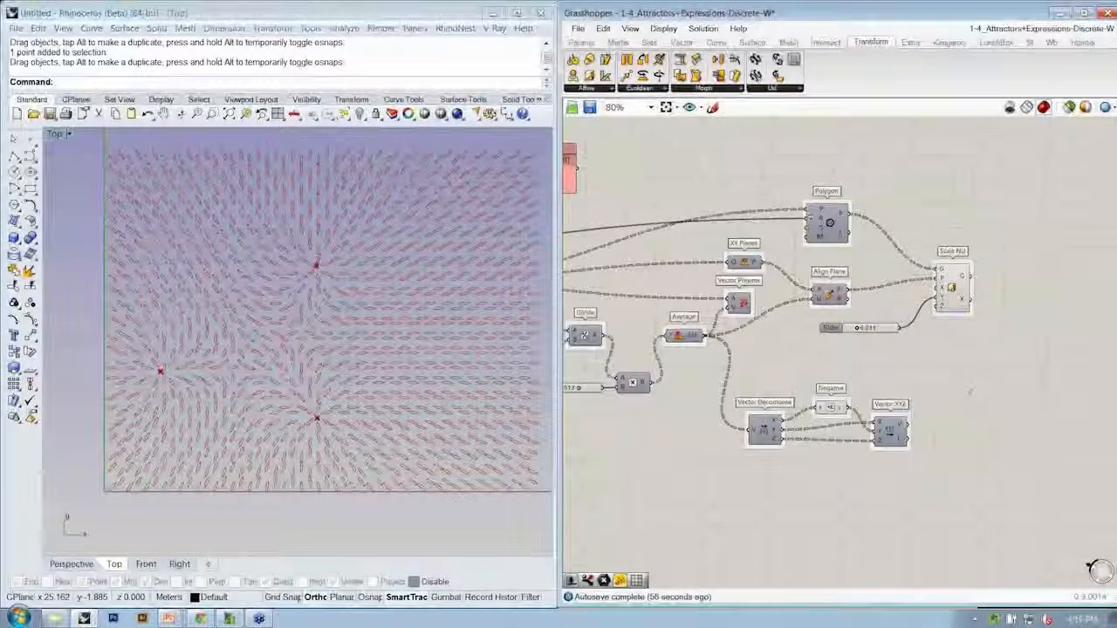
scroll(863, 328, "up", 3)
right_click(851, 329)
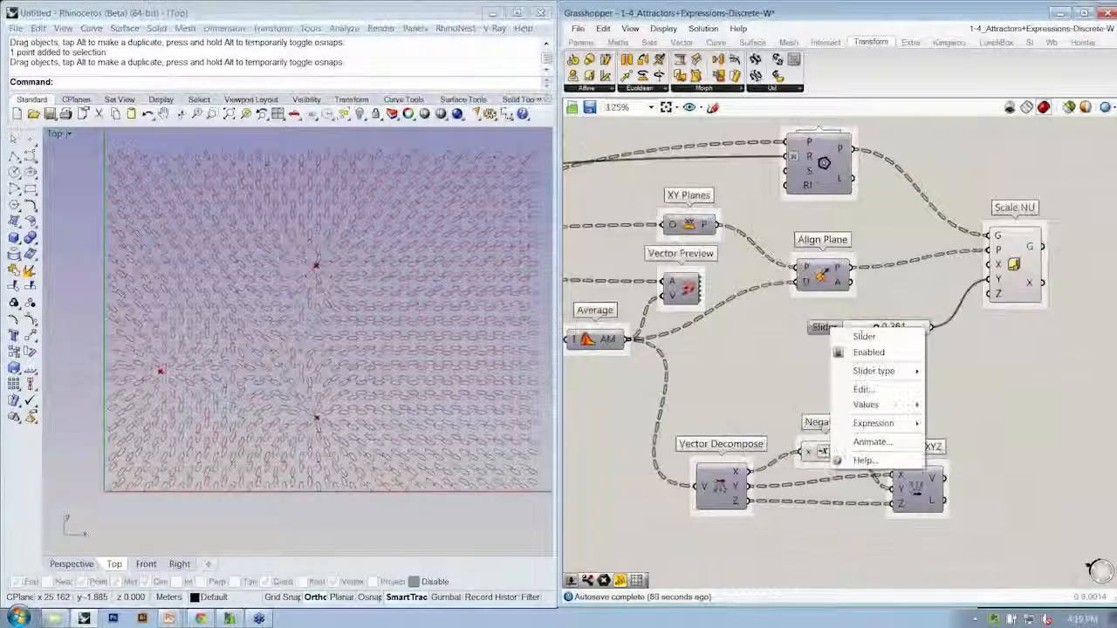
type("scale")
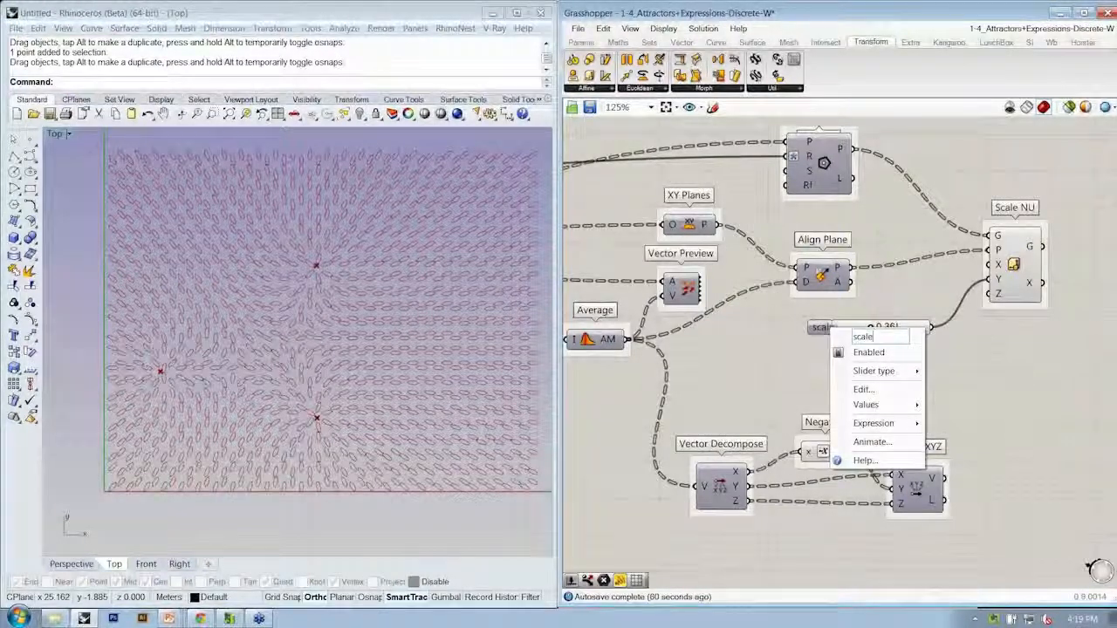
type("Factor")
key("Return")
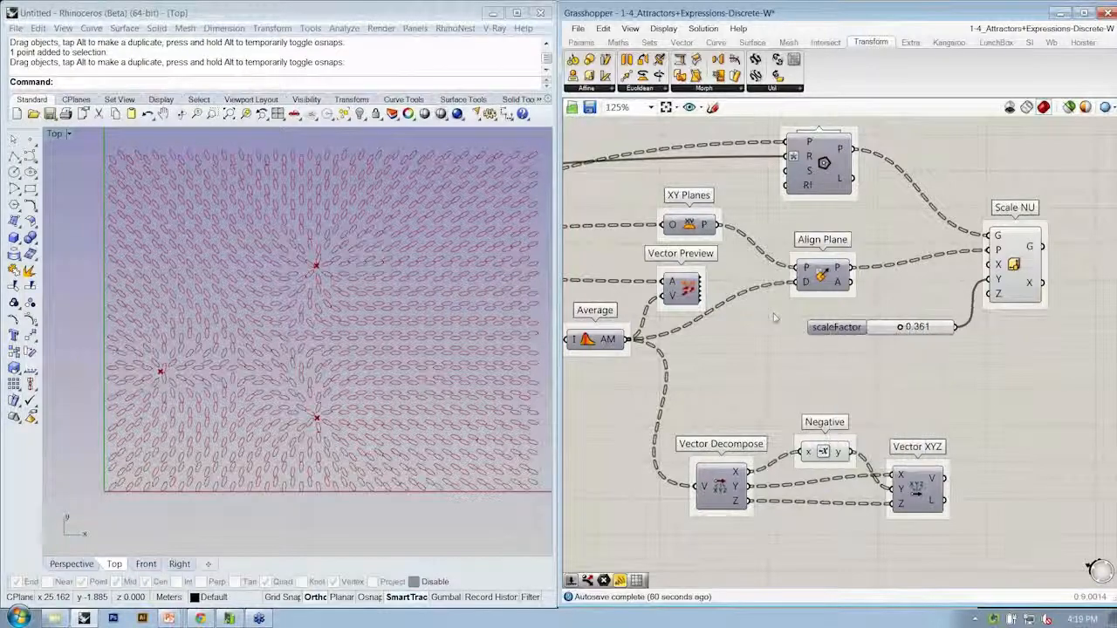
Set the scaleFactor slider to 0.553 and inspect the scaled hexagons across the grid in the Top view
mouse_move(900, 326)
left_mouse_down()
mouse_move(882, 329)
mouse_move(914, 327)
left_mouse_up()
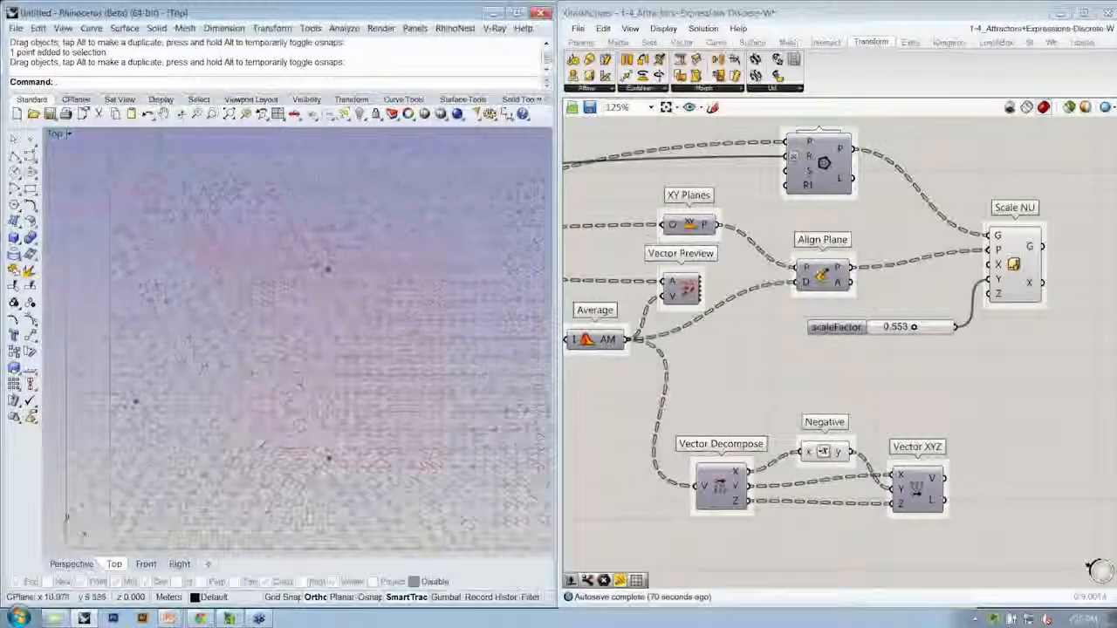
scroll(264, 347, "up", 8)
right_click_drag(264, 347, 312, 306)
scroll(305, 442, "down", 10)
right_click_drag(583, 382, 487, 395)
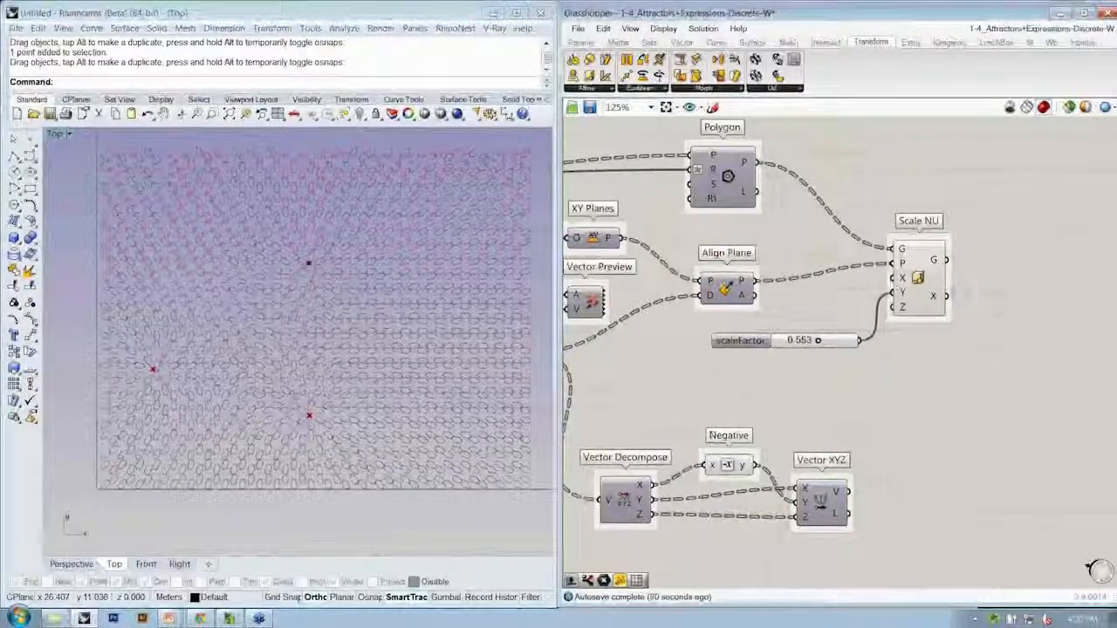
Rename Layer 03 in Rhino as CutFirst and make it the current layer
left_click(916, 281)
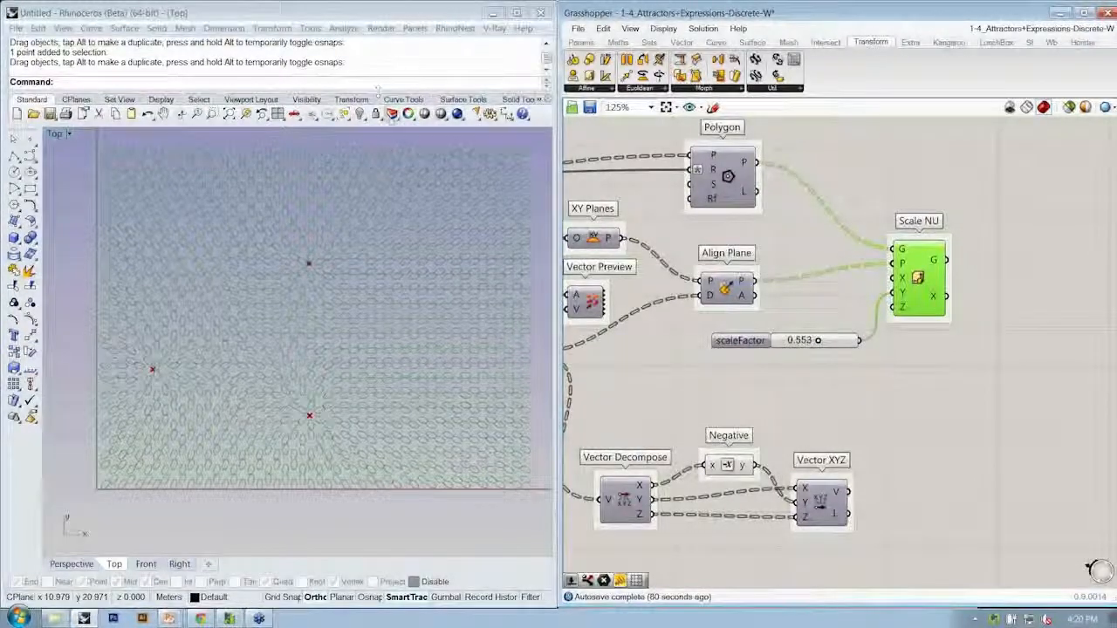
left_click(391, 114)
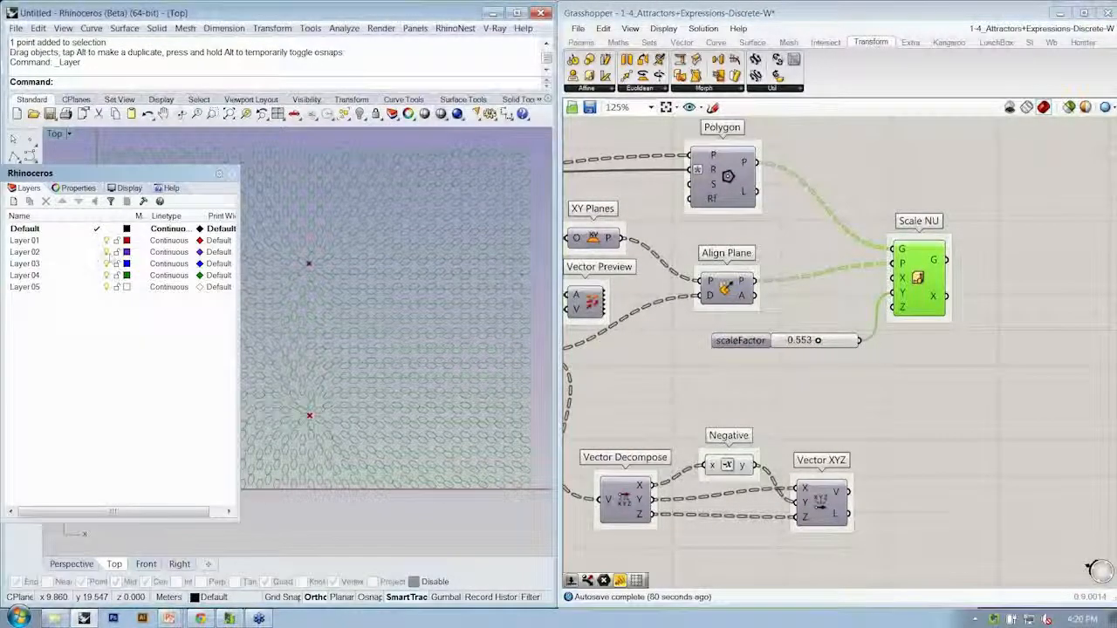
left_click(35, 264)
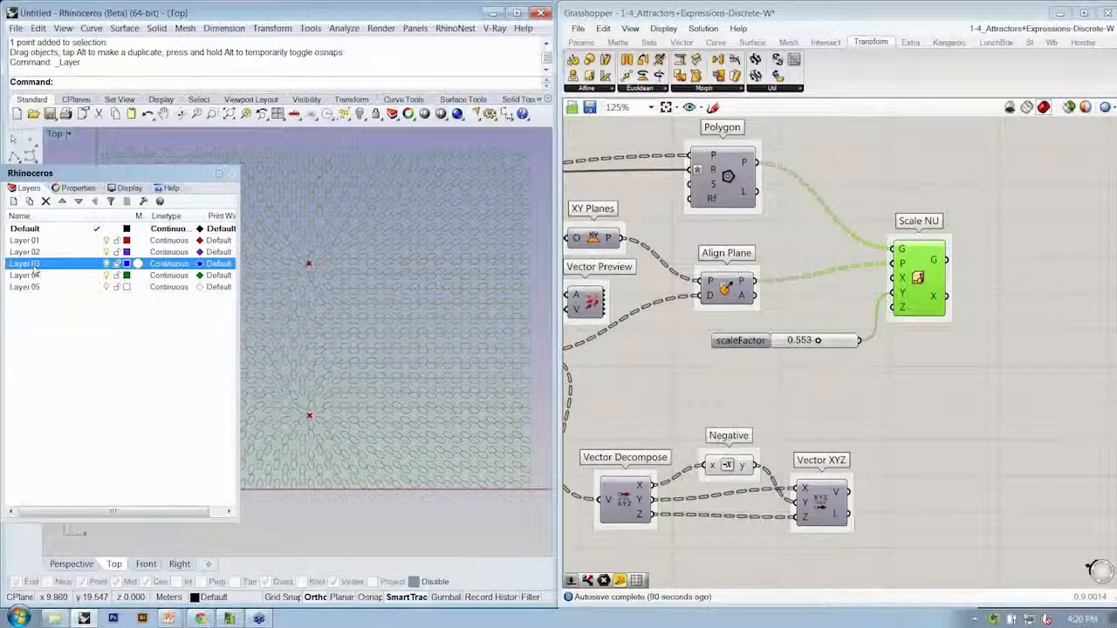
type("Cu")
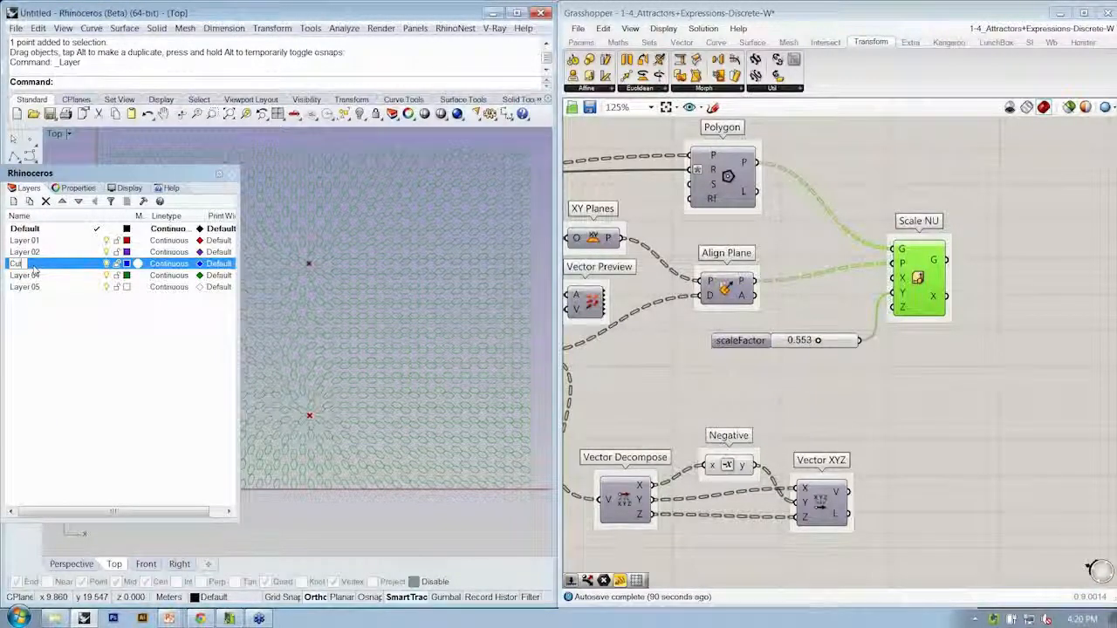
type("tFirst")
key("Return")
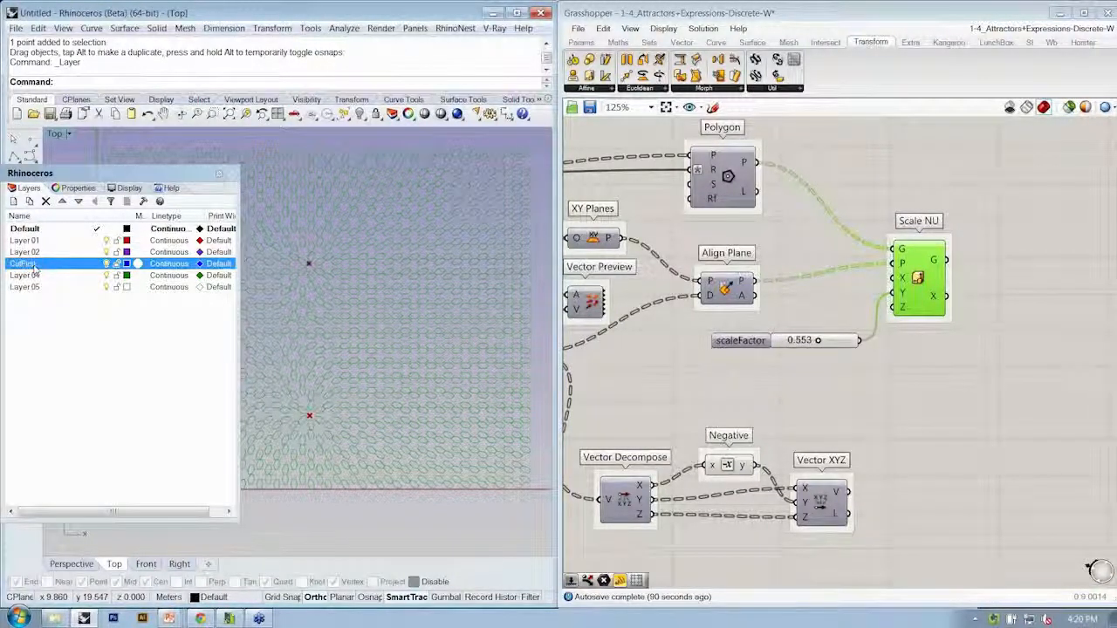
left_click(96, 263)
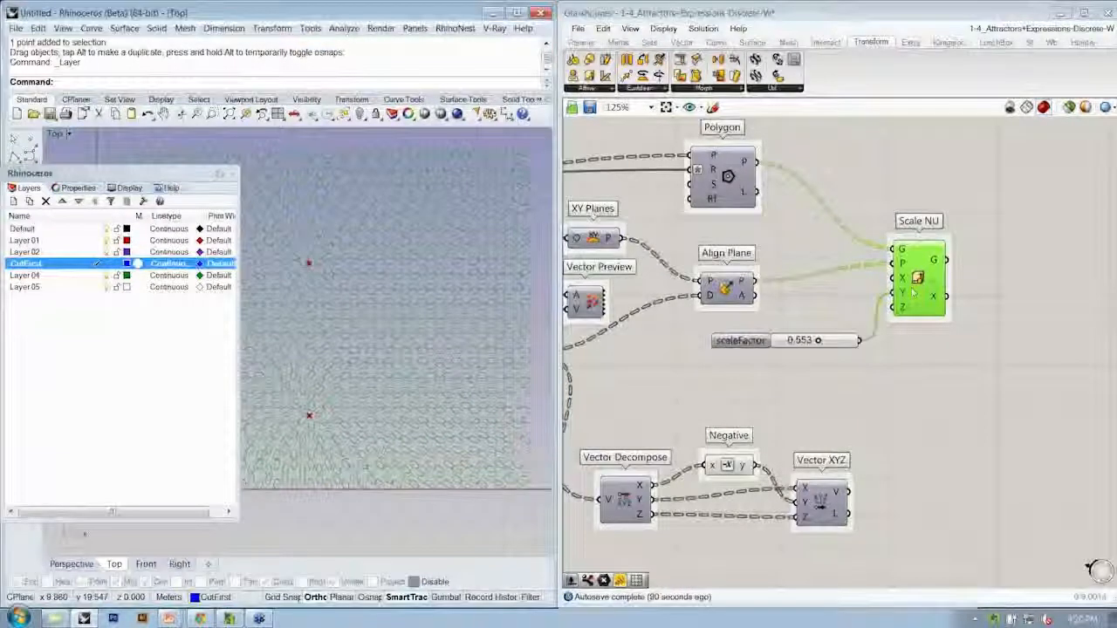
Bake the Scale NU geometry onto the CutFirst layer with grouping enabled
left_click(917, 280)
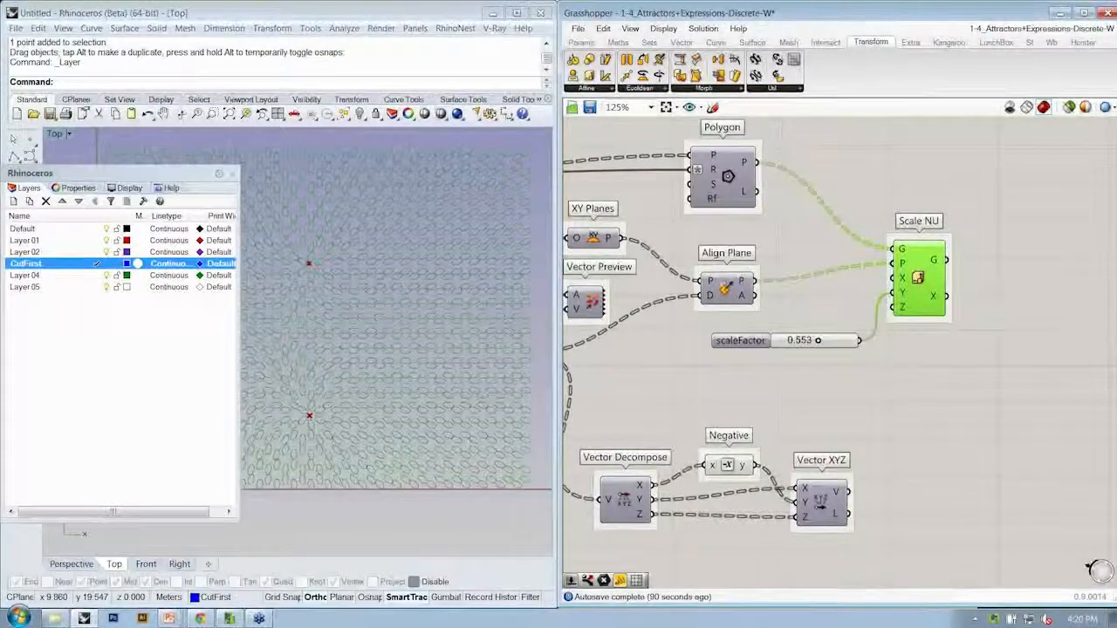
right_click(917, 280)
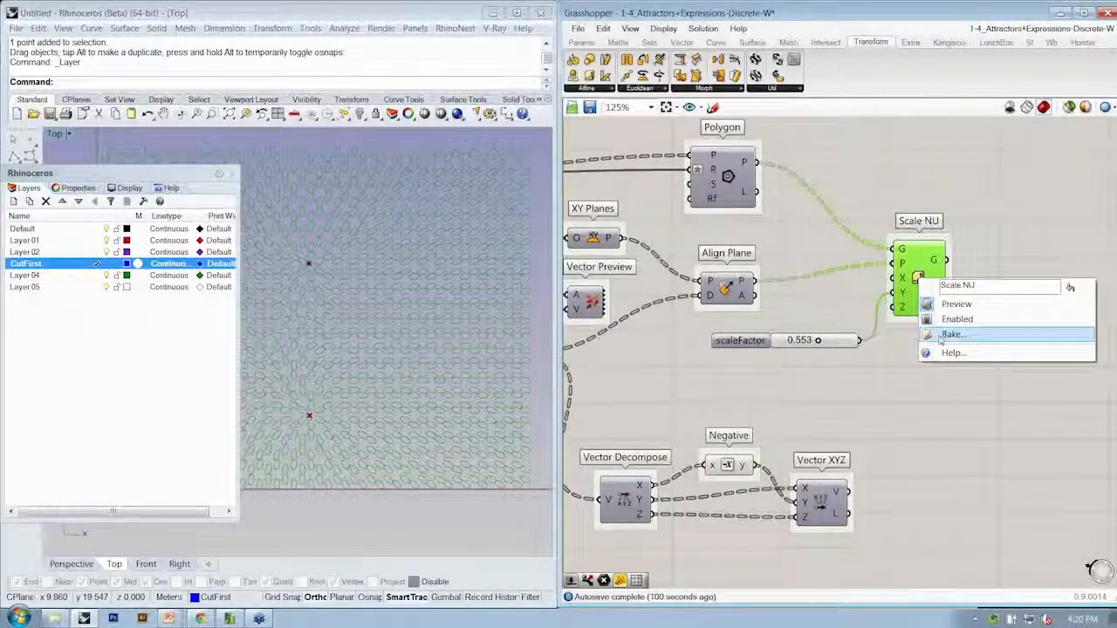
left_click(945, 335)
left_click(918, 260)
left_click(898, 421)
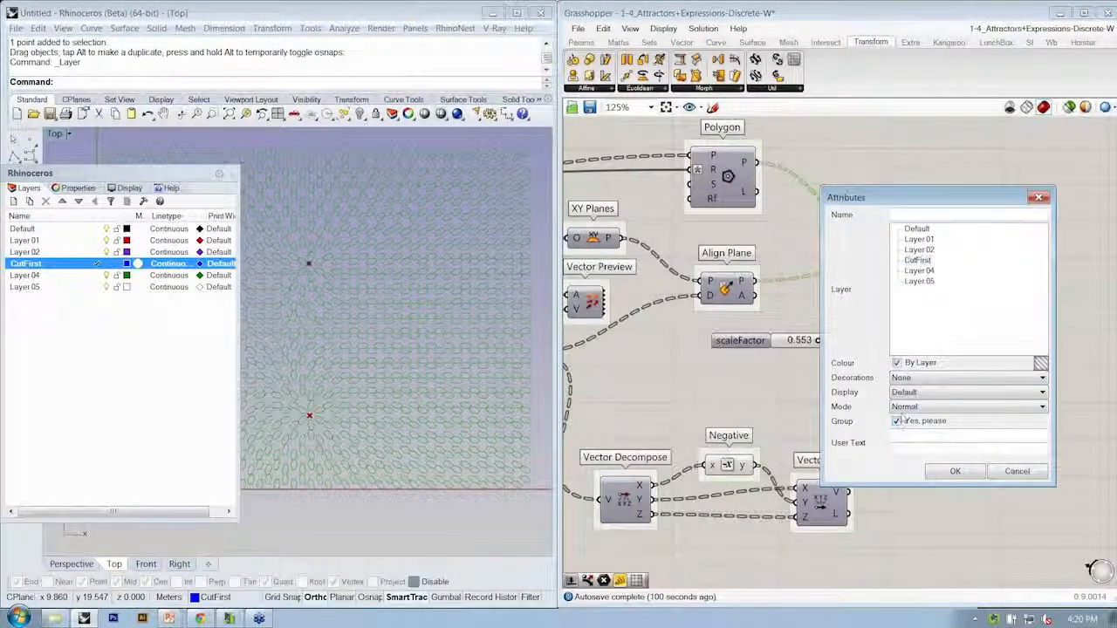
left_click(955, 471)
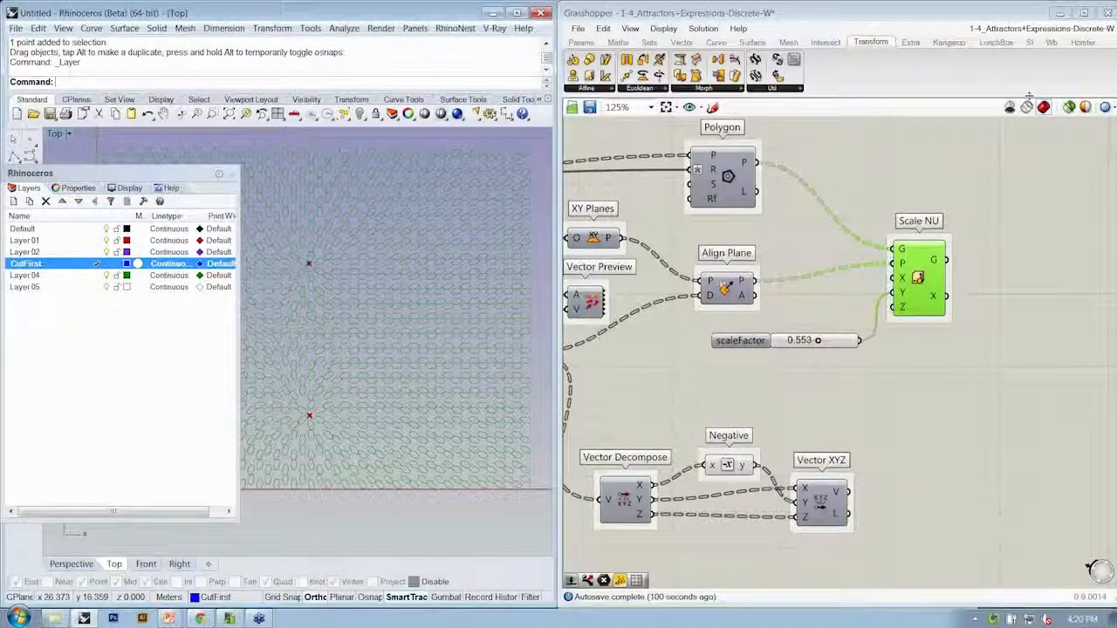
Turn off the Grasshopper geometry preview and select the baked hexagon group in Rhino's Top view
scroll(381, 311, "up", 12)
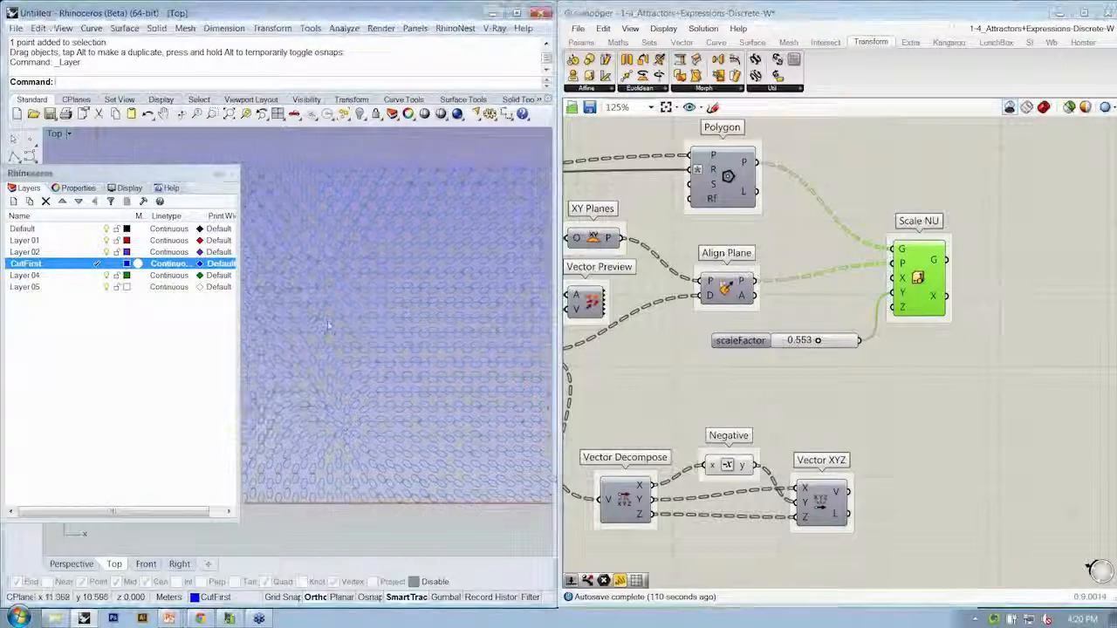
left_click(380, 311)
scroll(367, 345, "down", 10)
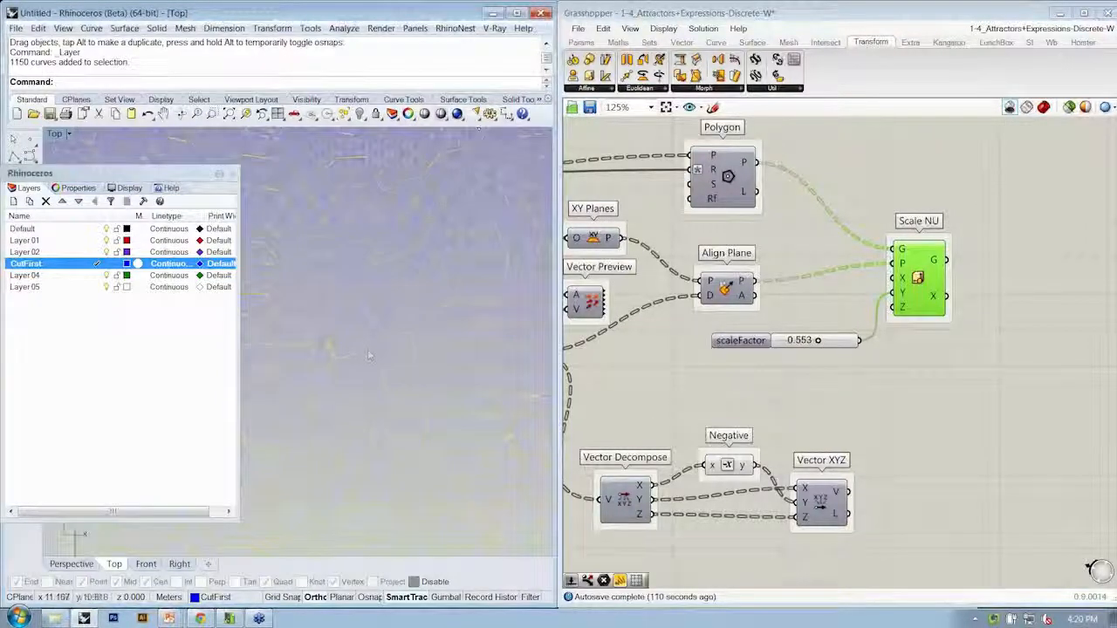
scroll(271, 239, "down", 2)
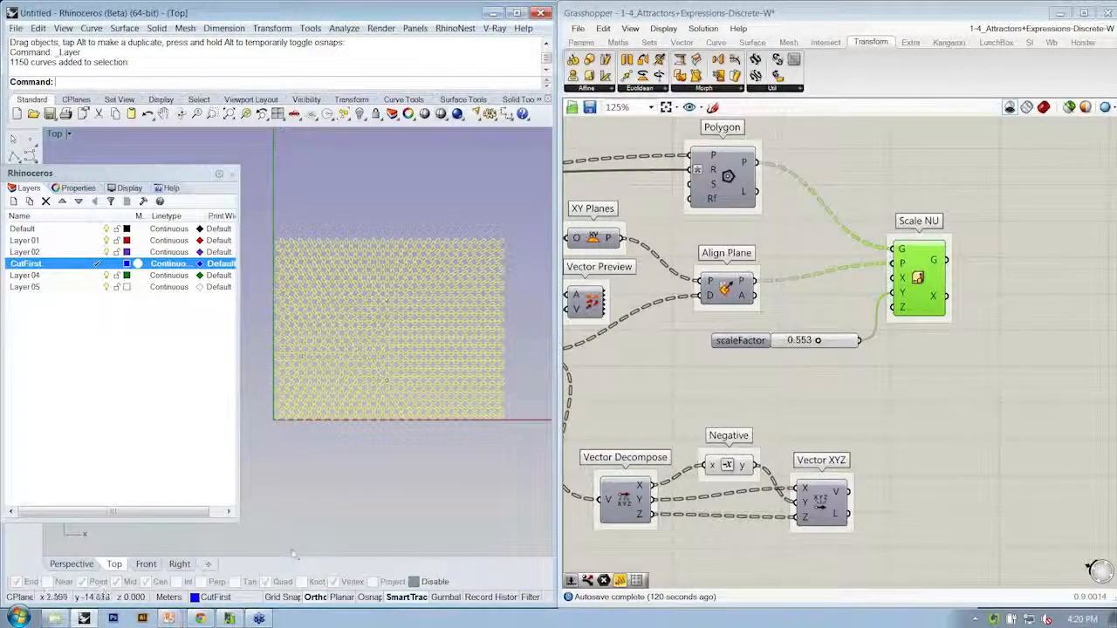
Switch to the PowerPoint slideshow, examine the pattern drawing and fabricated panel images, and return to Rhino and Grasshopper
left_click(169, 618)
left_click(305, 568)
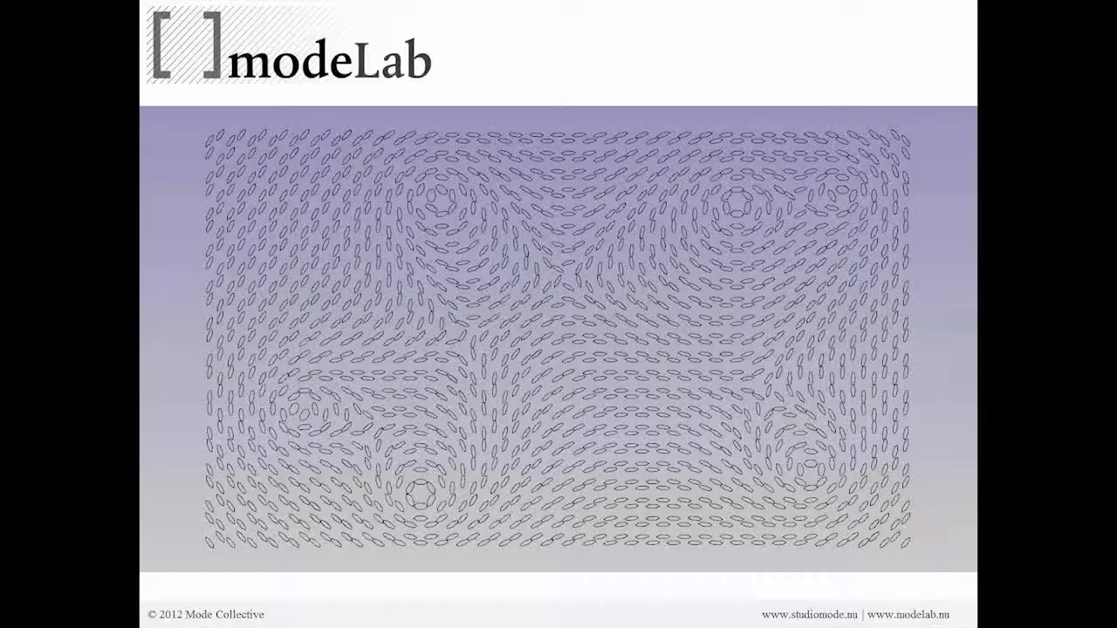
key("Right")
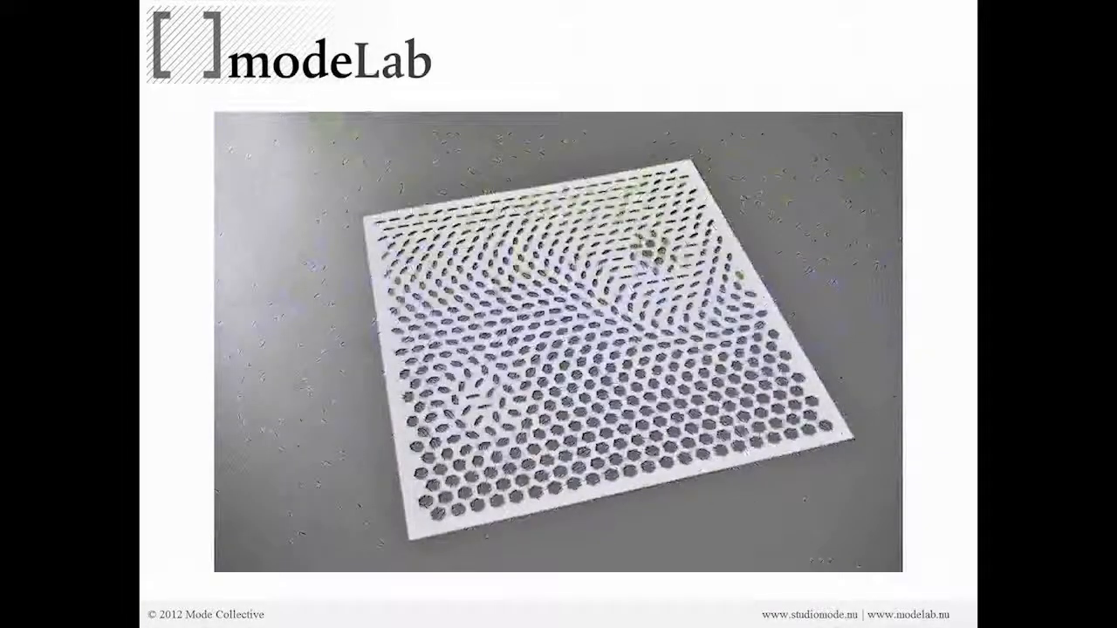
key("Right")
key("Left")
key("Right")
key("Escape")
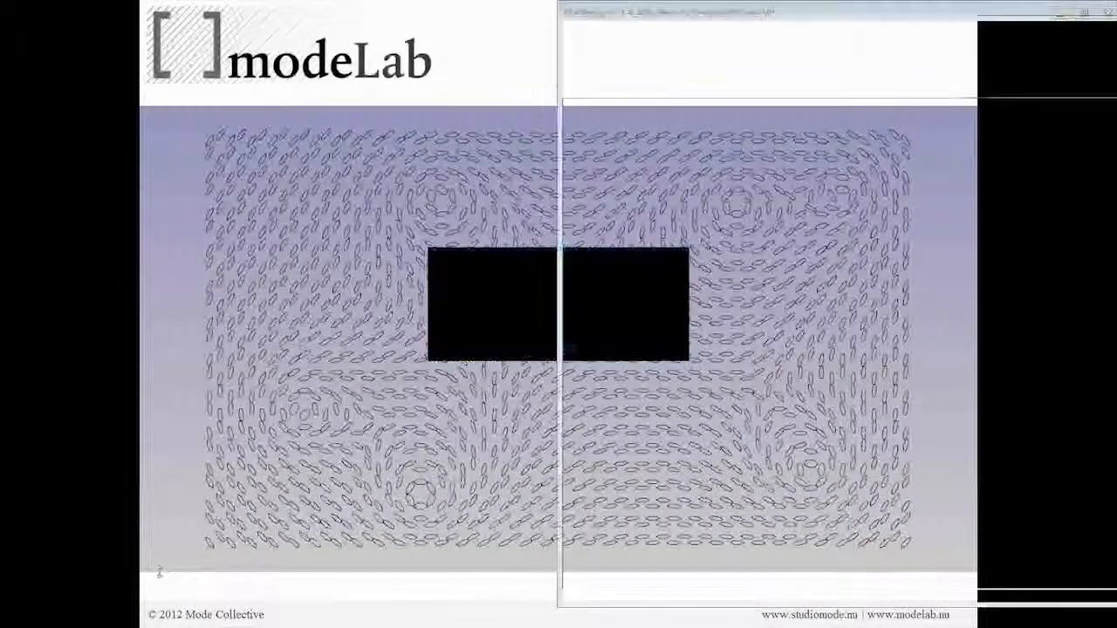
key("Escape")
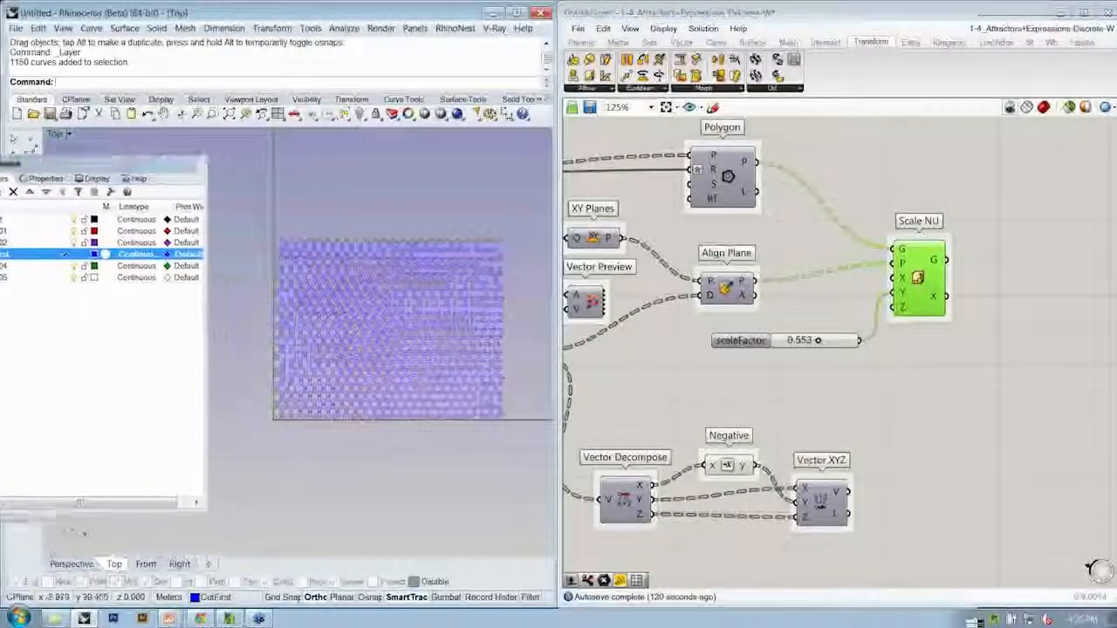
Dock the Rhino layers window beside the viewport and frame the baked pattern
left_click_drag(2, 177, 17, 140)
scroll(319, 309, "up", 2)
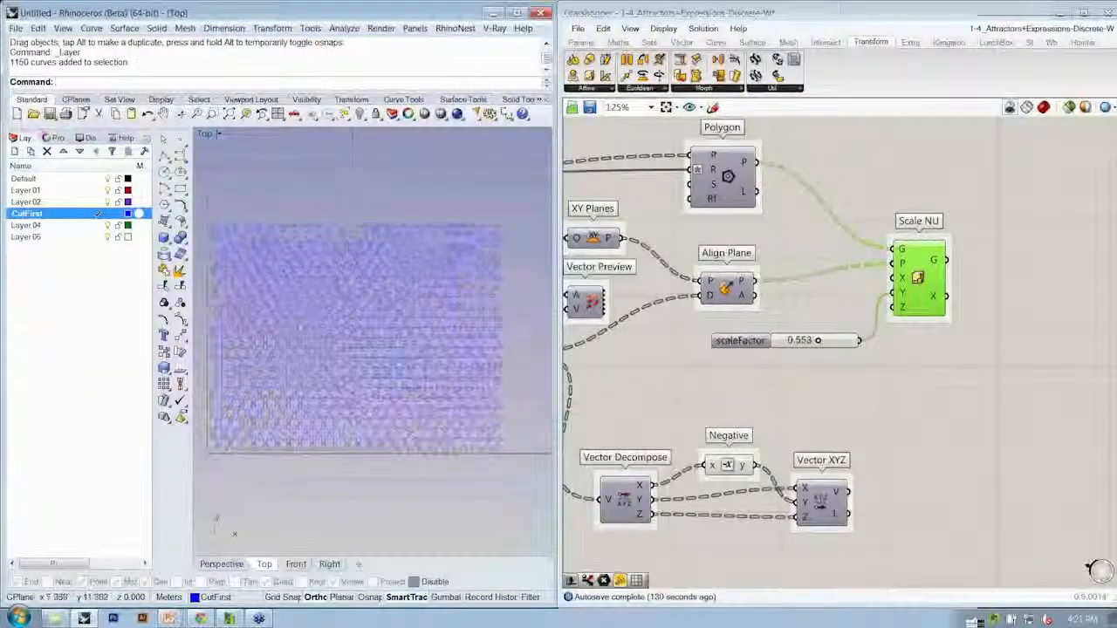
Reposition the scaleFactor slider and raise the Scale NU component on the canvas to tidy the layout
right_click_drag(820, 366, 908, 368)
left_click_drag(838, 345, 826, 339)
left_click_drag(1019, 299, 1025, 272)
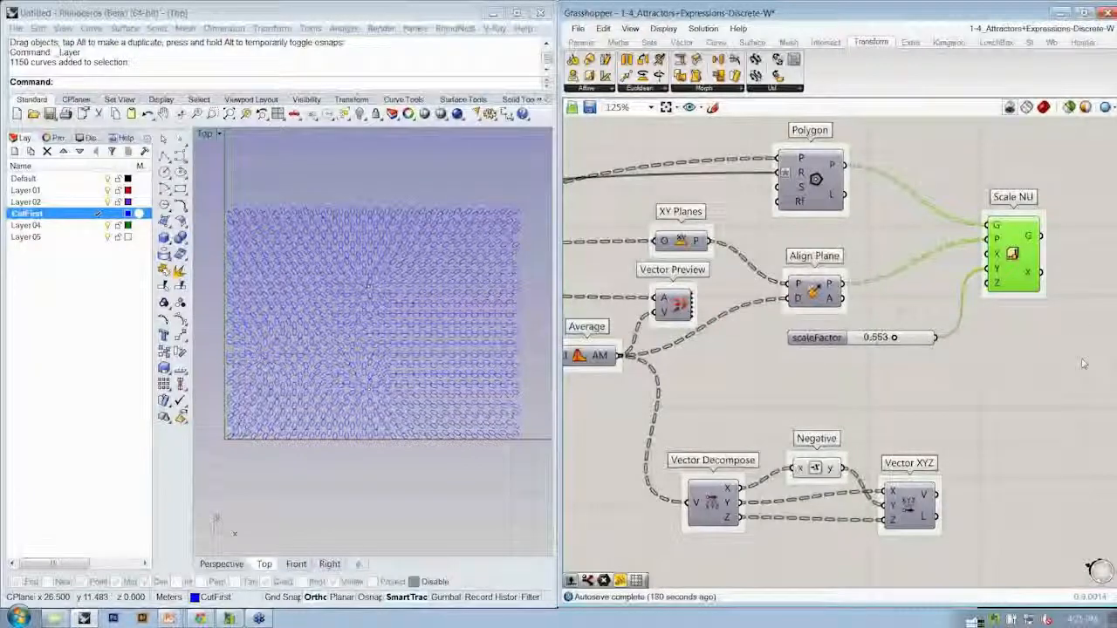
Examine the graft setting and outgoing connections of the Input | Grid Points parameter
right_click_drag(773, 392, 1087, 344)
scroll(823, 399, "down", 2)
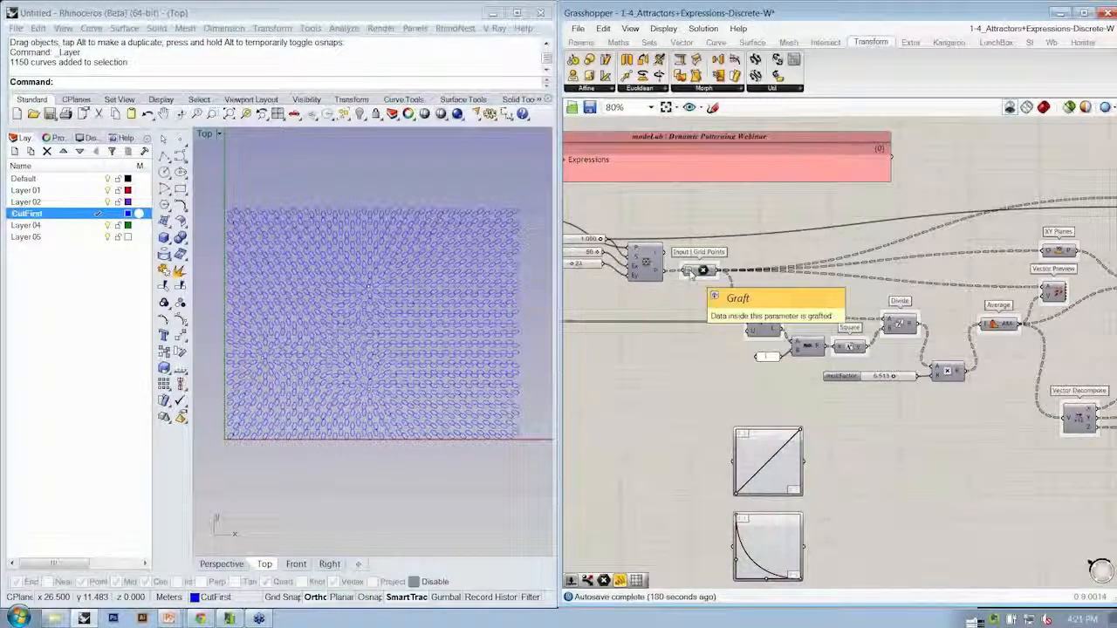
left_click(702, 271)
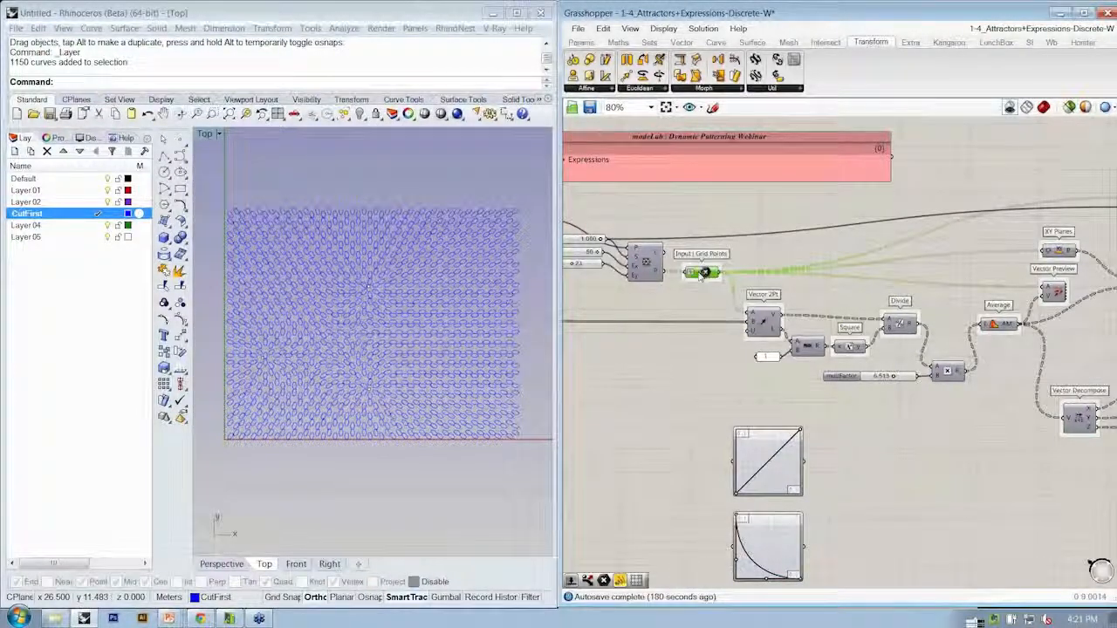
scroll(703, 271, "up", 3)
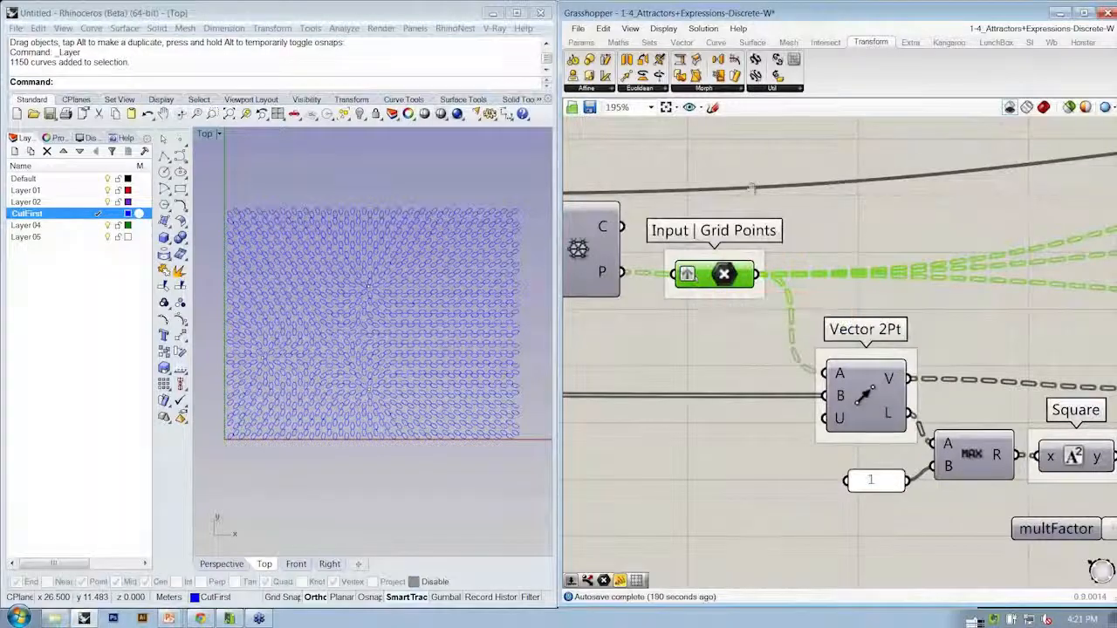
right_click_drag(749, 184, 770, 232)
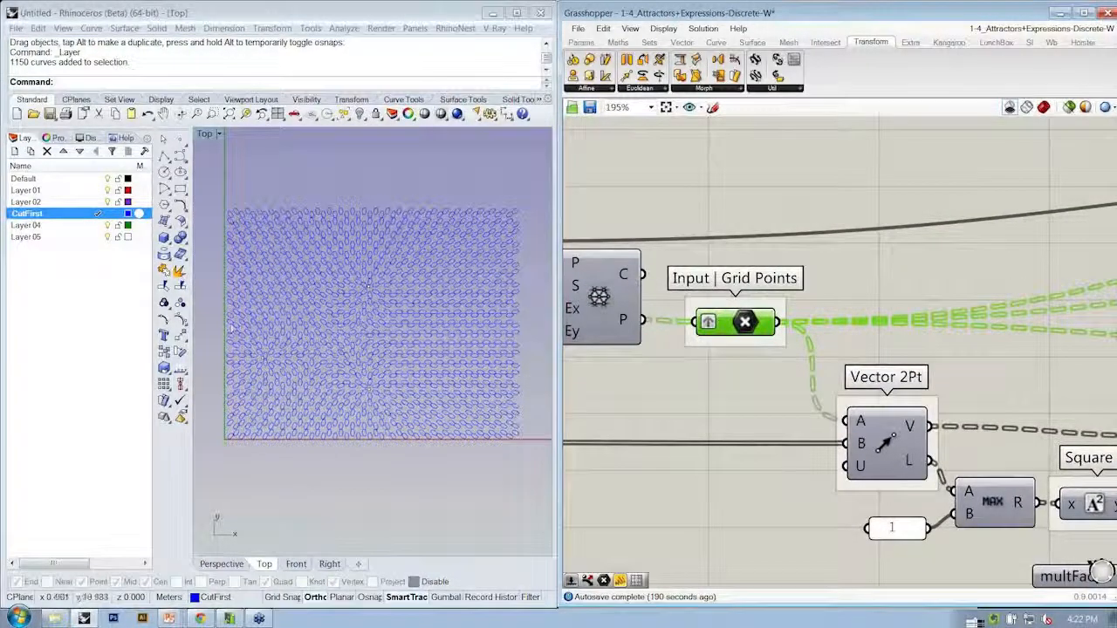
Make Default the current Rhino layer and hide the CutFirst layer containing the baked curves
left_click(200, 225)
left_click(98, 178)
left_click(107, 213)
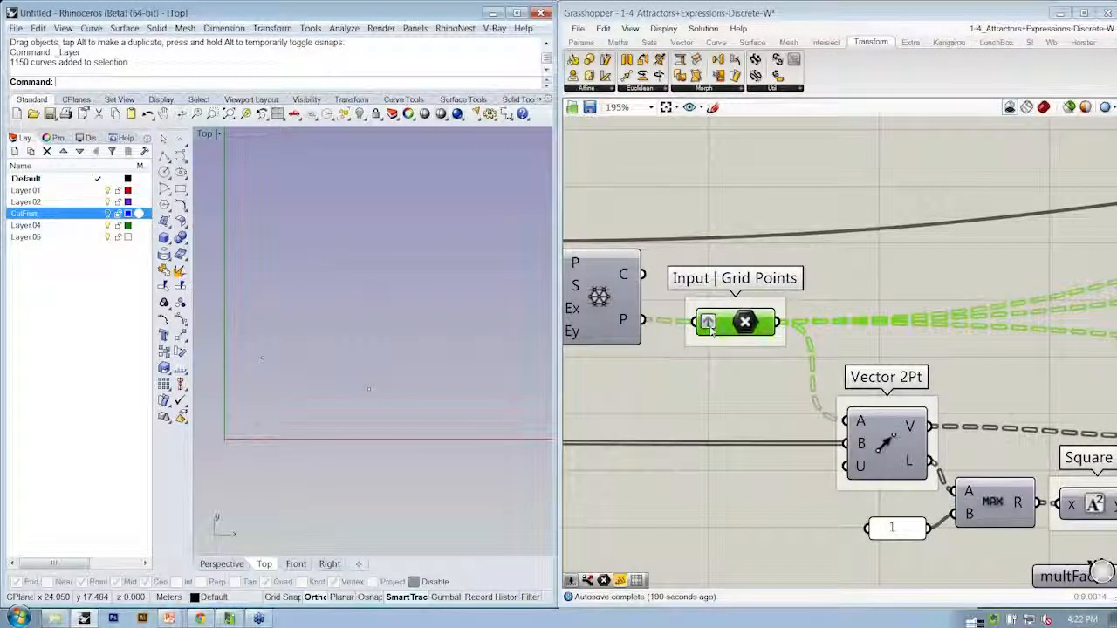
Turn on the shaded Grasshopper preview and inspect the hexagon pattern up close near the grid's origin corner
left_click(1044, 107)
right_click_drag(227, 406, 250, 411)
scroll(253, 419, "up", 10)
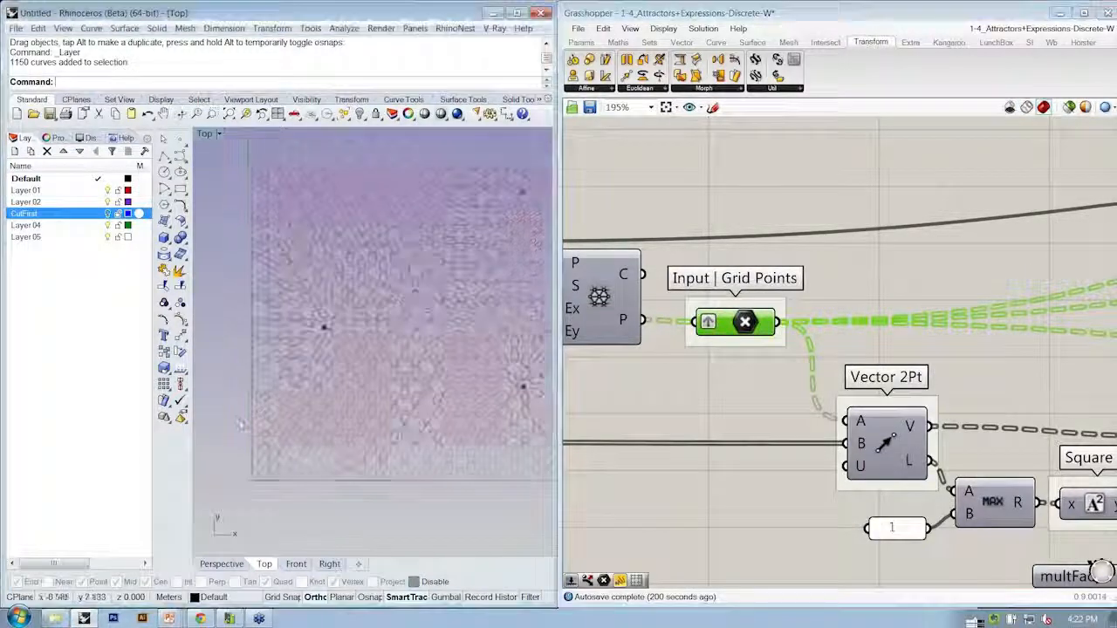
Examine the hexagonal grid inputs and the Attractor Points parameter alongside the previewed hexagons and attractor locations in the Top viewport
right_click_drag(710, 393, 730, 360)
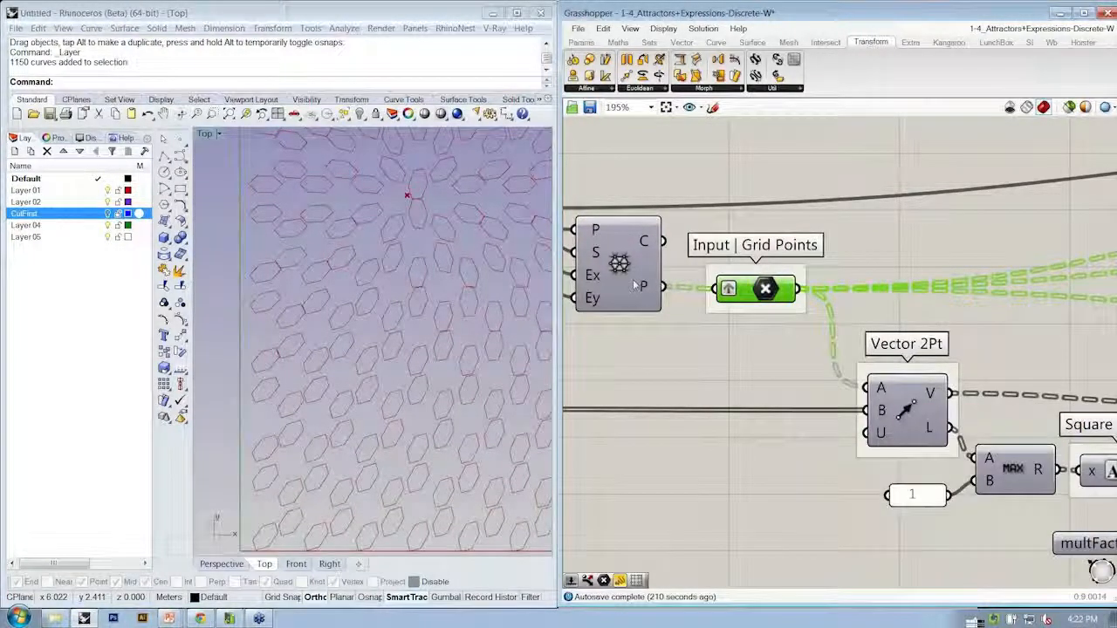
right_click_drag(644, 286, 949, 251)
mouse_move(930, 251)
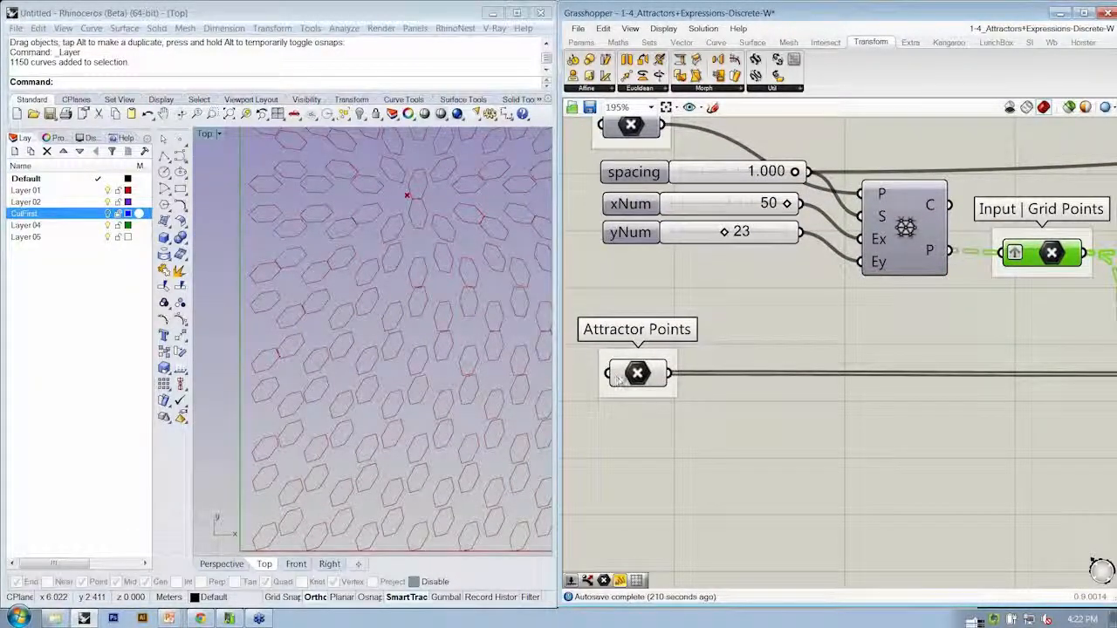
right_click_drag(272, 551, 273, 522)
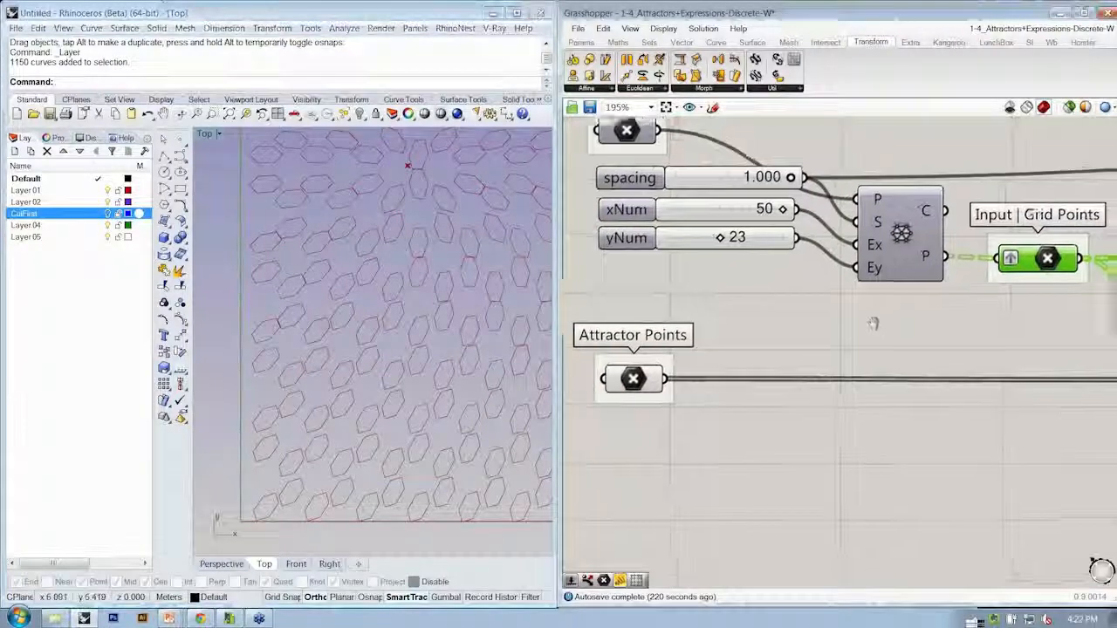
scroll(875, 328, "down", 2)
right_click_drag(875, 328, 824, 317)
scroll(426, 259, "down", 4)
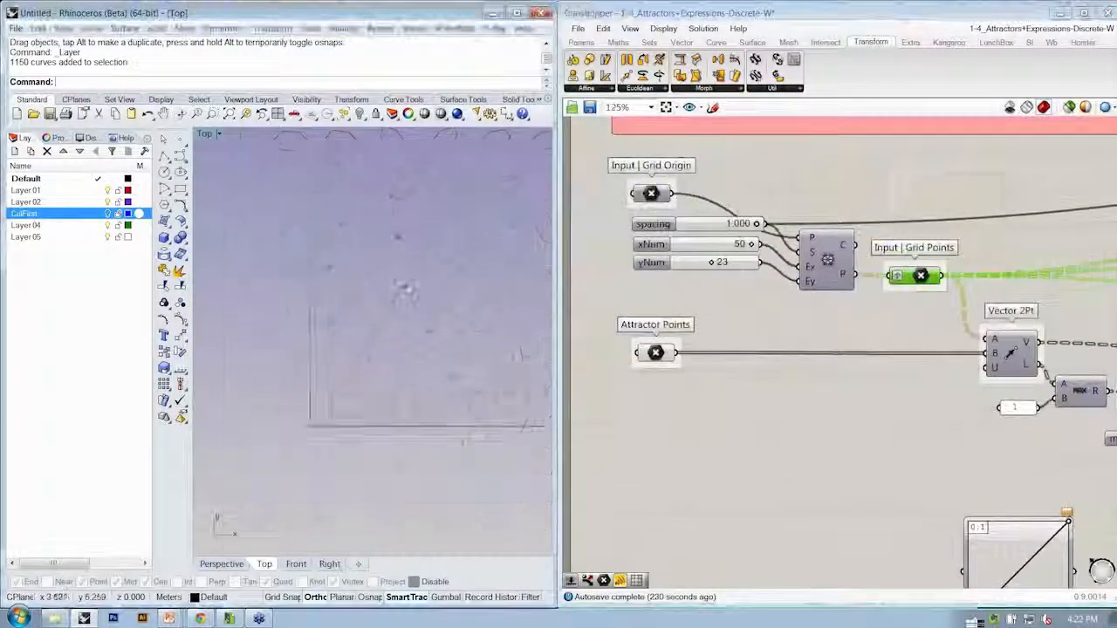
right_click_drag(297, 399, 274, 432)
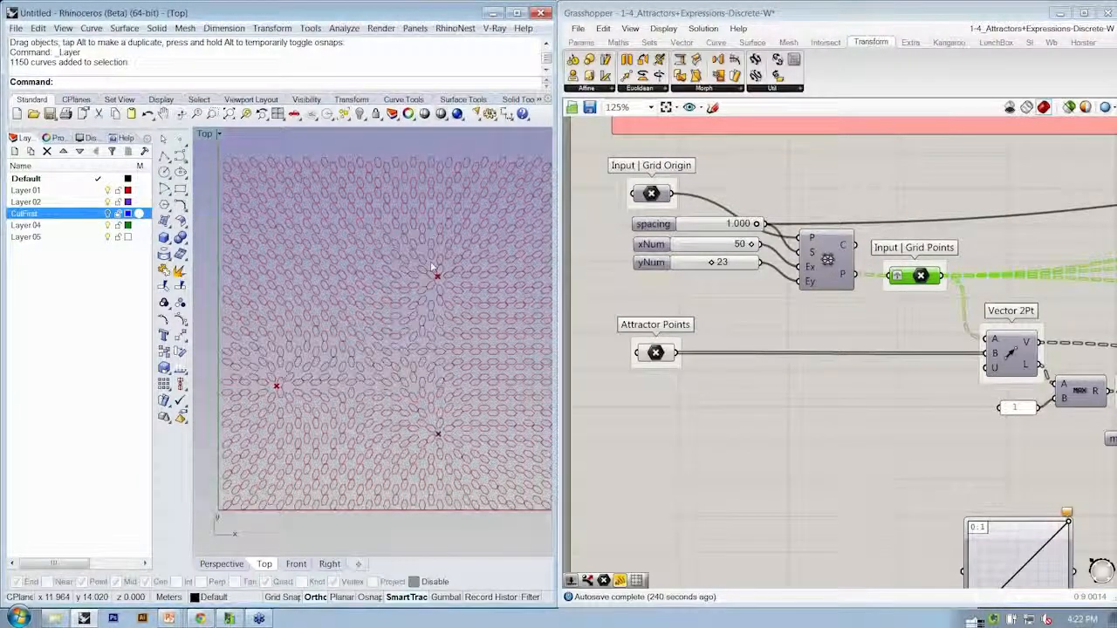
Trace how the grafted grid points and the attractor points feed the Vector 2Pt component, and review the overall definition
right_click_drag(896, 276, 823, 250)
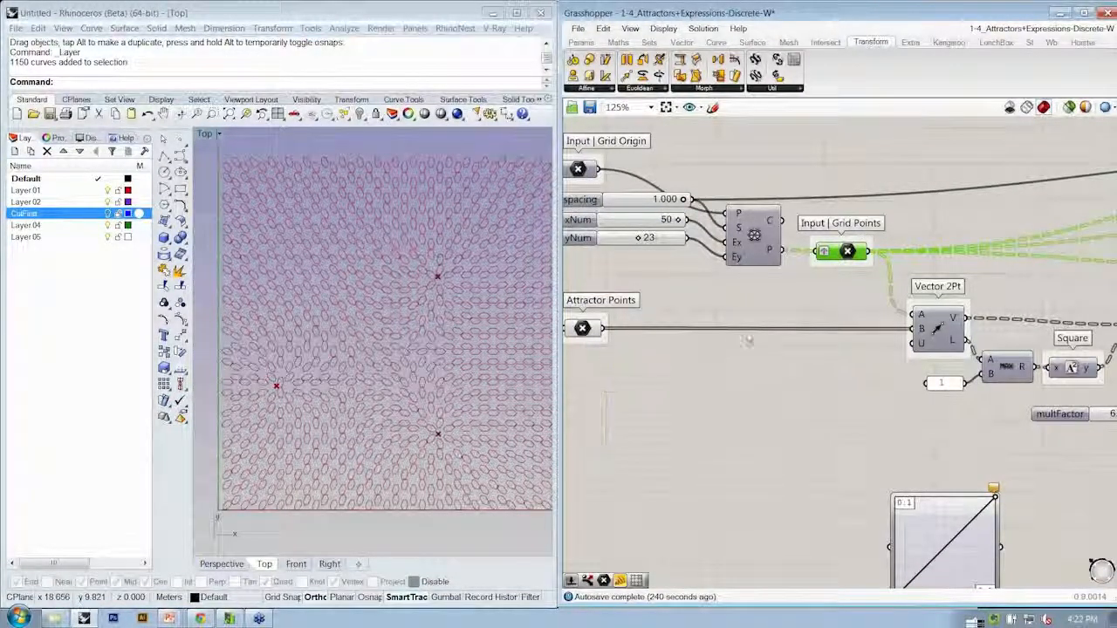
right_click_drag(860, 255, 843, 247)
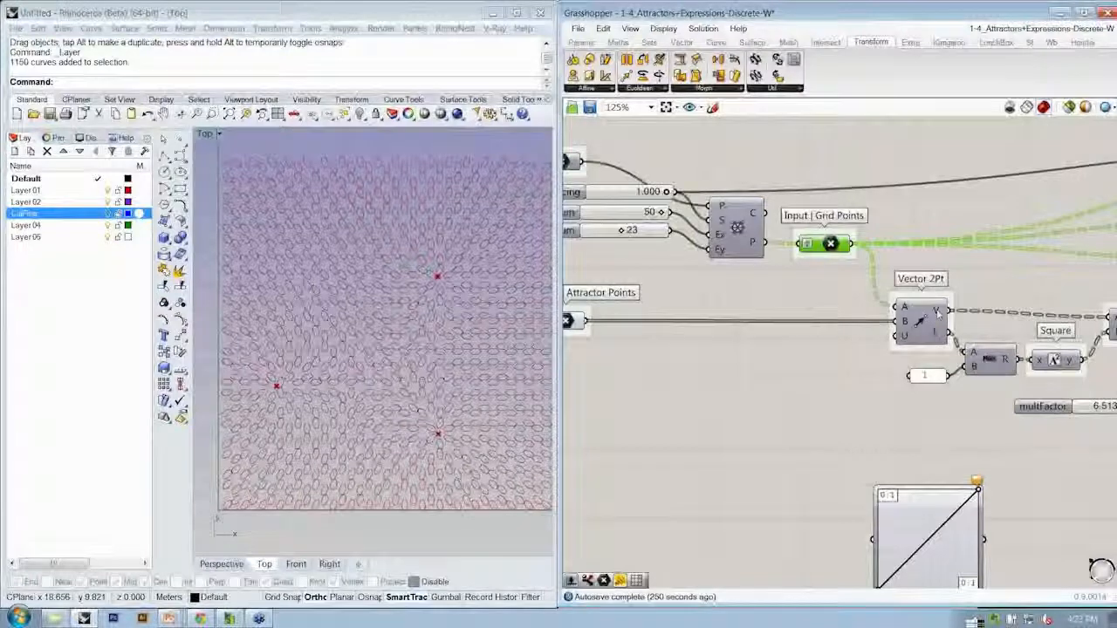
mouse_move(939, 311)
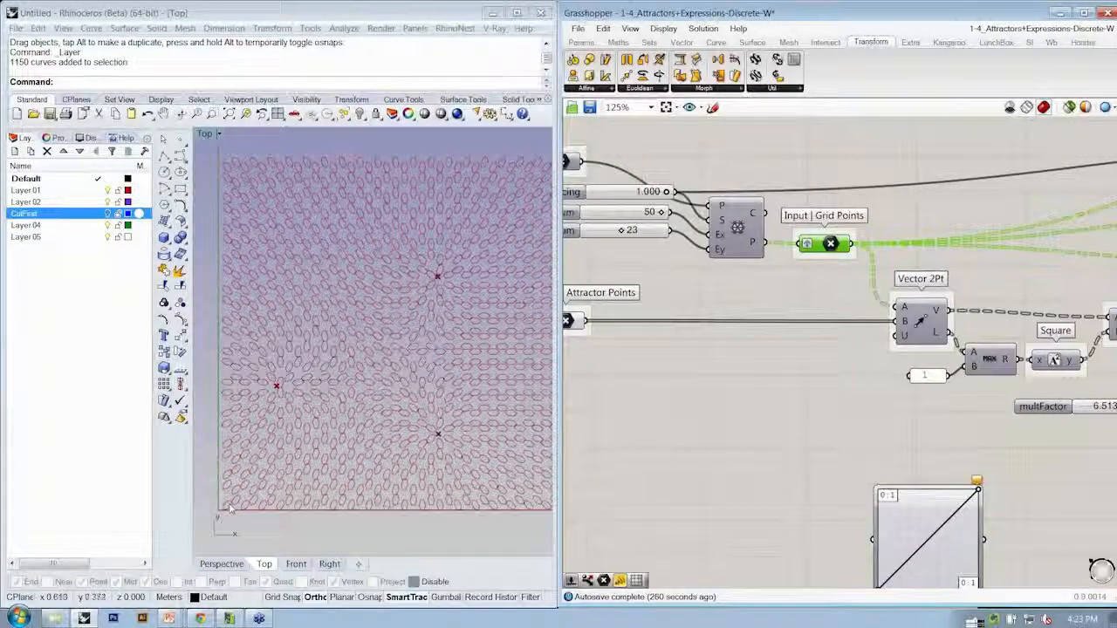
left_click(899, 438)
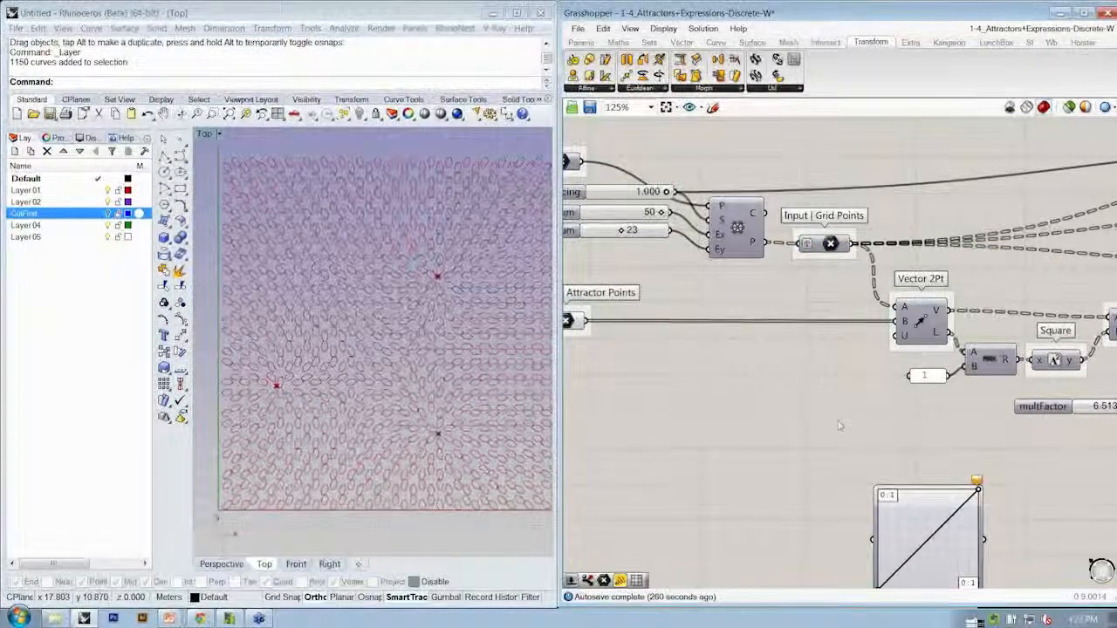
scroll(847, 428, "down", 5)
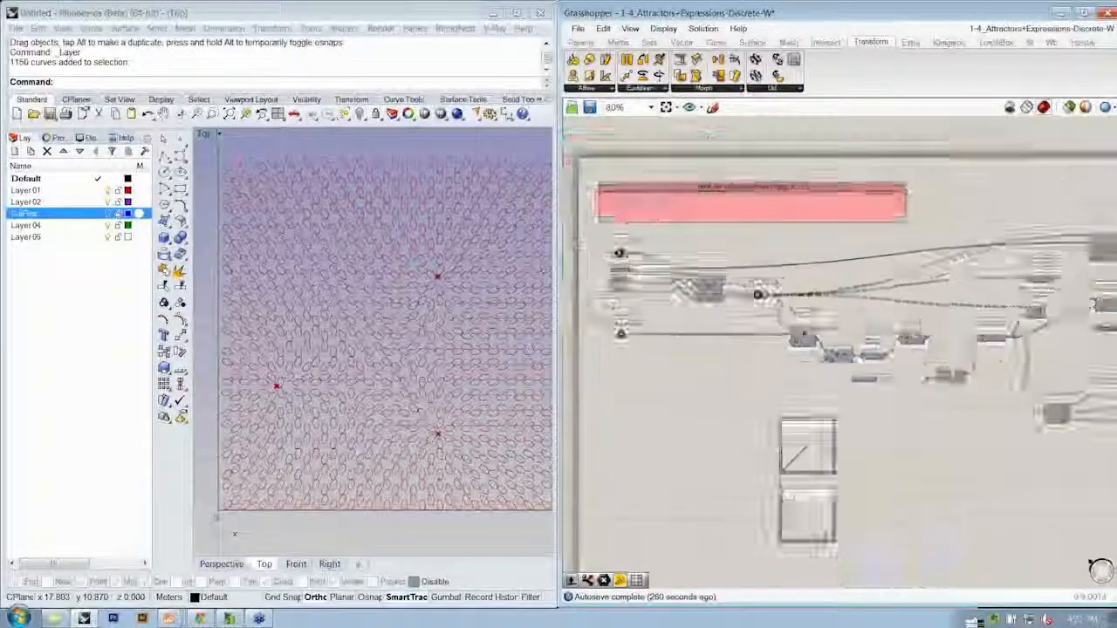